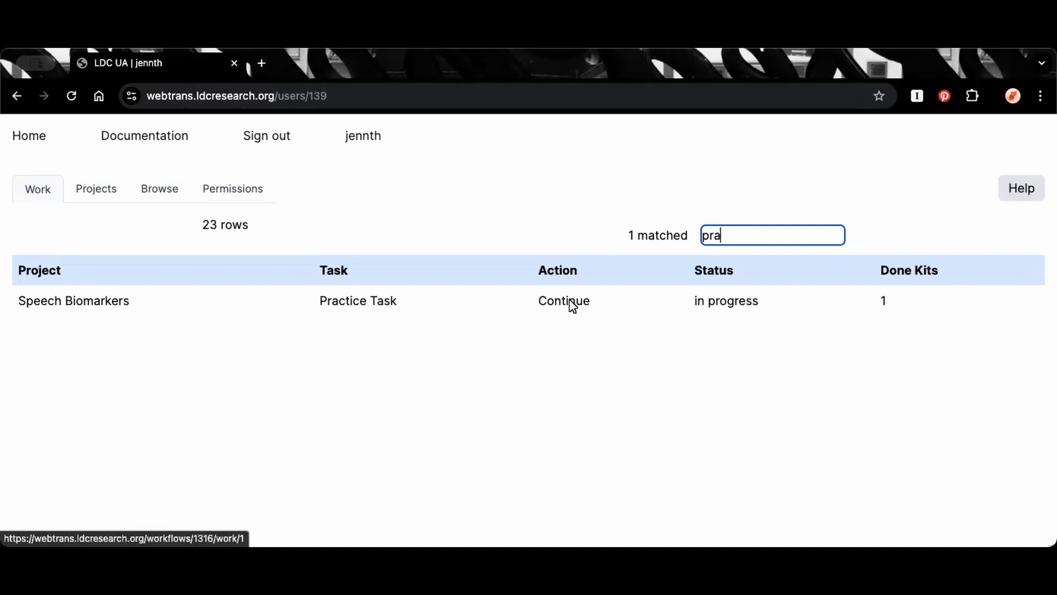
# Continue the in-progress Practice Task of the Speech Biomarkers project
pyautogui.click(597, 426)
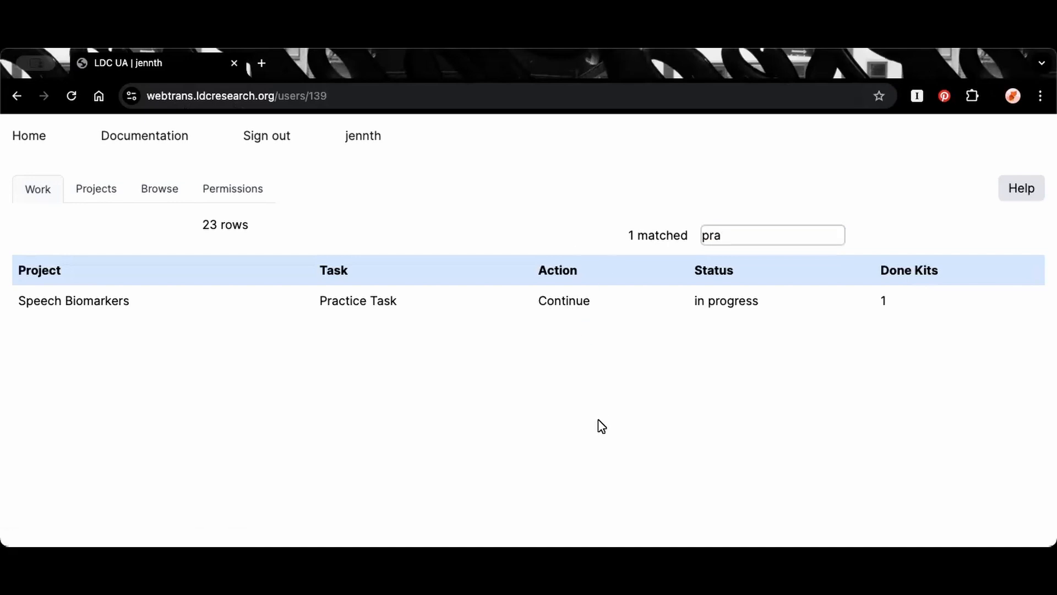
pyautogui.click(571, 302)
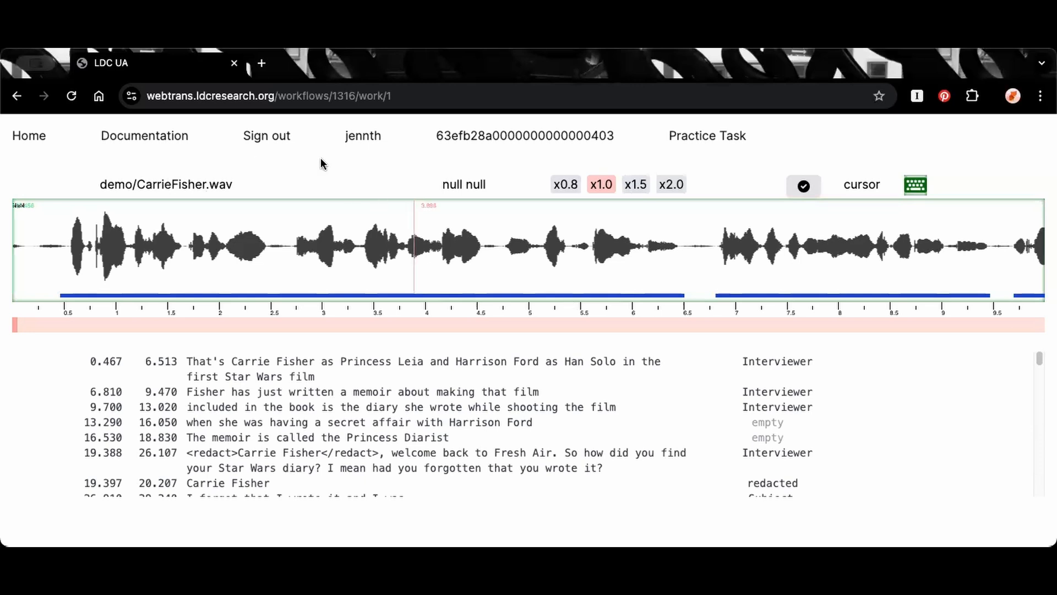
# Examine the page header's user, kit and task identifiers, the audio file name and the selection's start and end time readout
pyautogui.doubleClick(385, 136)
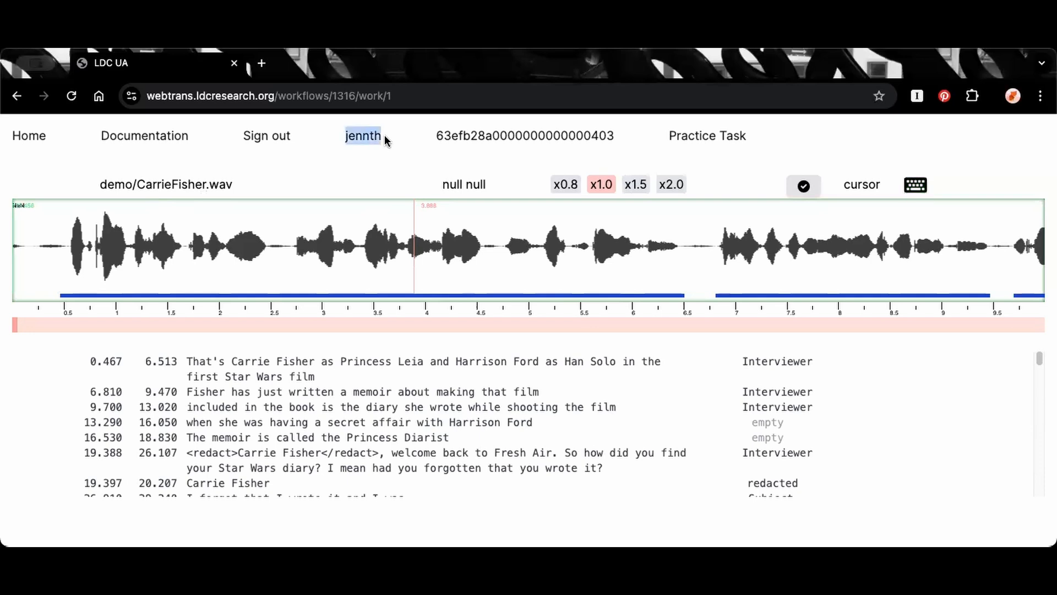
pyautogui.click(439, 131)
pyautogui.moveTo(559, 131); pyautogui.dragTo(624, 135)
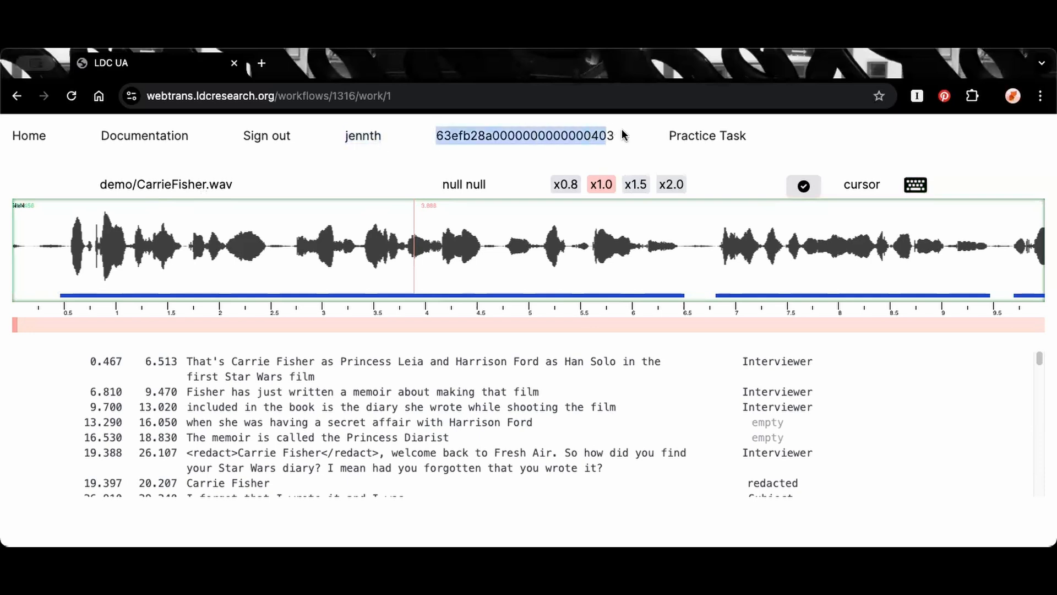
pyautogui.doubleClick(683, 136)
pyautogui.moveTo(744, 138); pyautogui.dragTo(680, 133)
pyautogui.moveTo(234, 183); pyautogui.dragTo(99, 184)
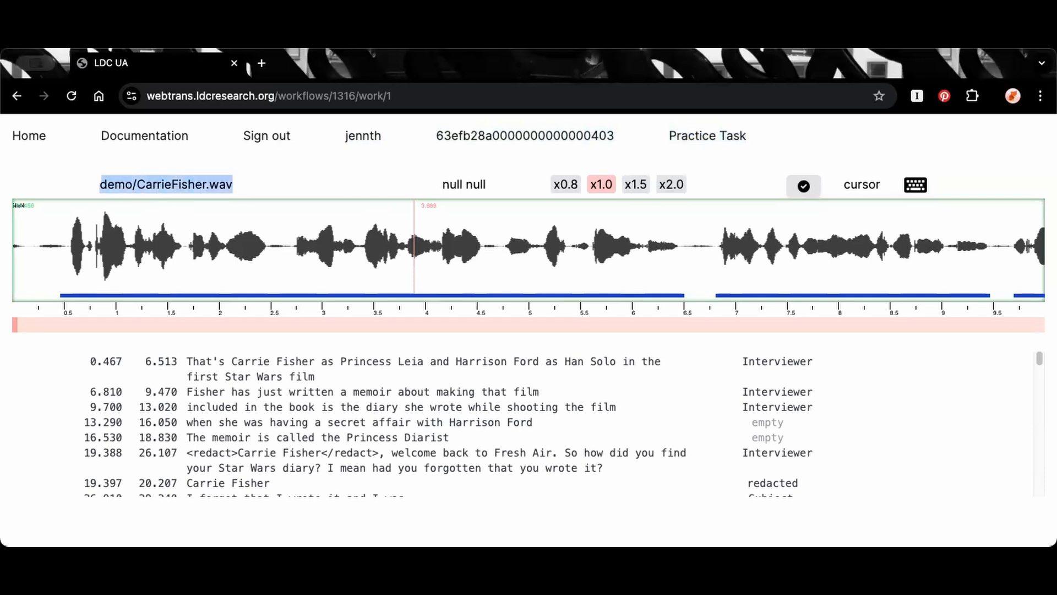
pyautogui.click(594, 282)
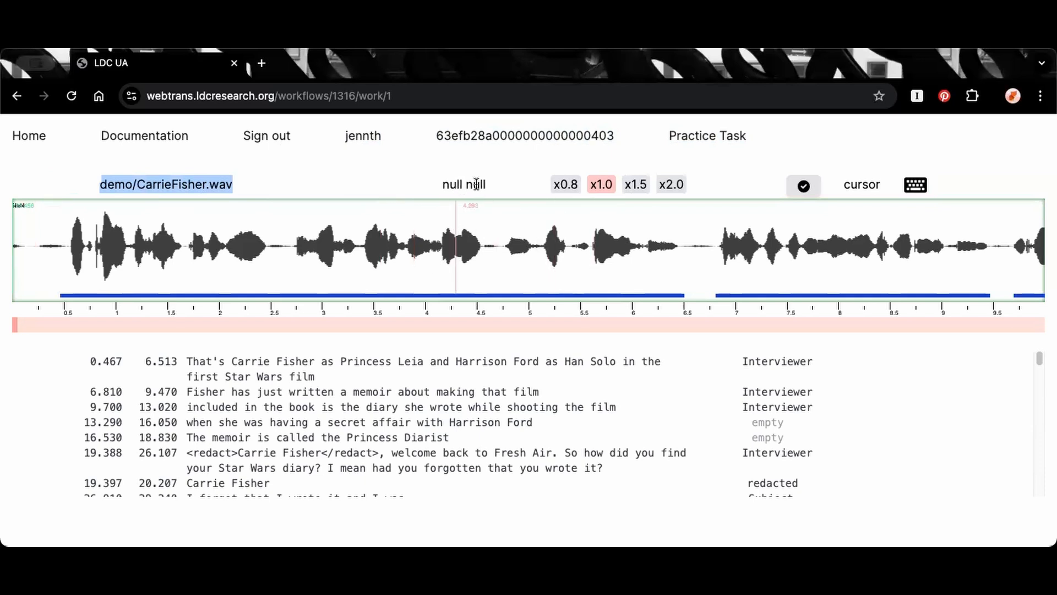
pyautogui.click(423, 186)
pyautogui.tripleClick(422, 185)
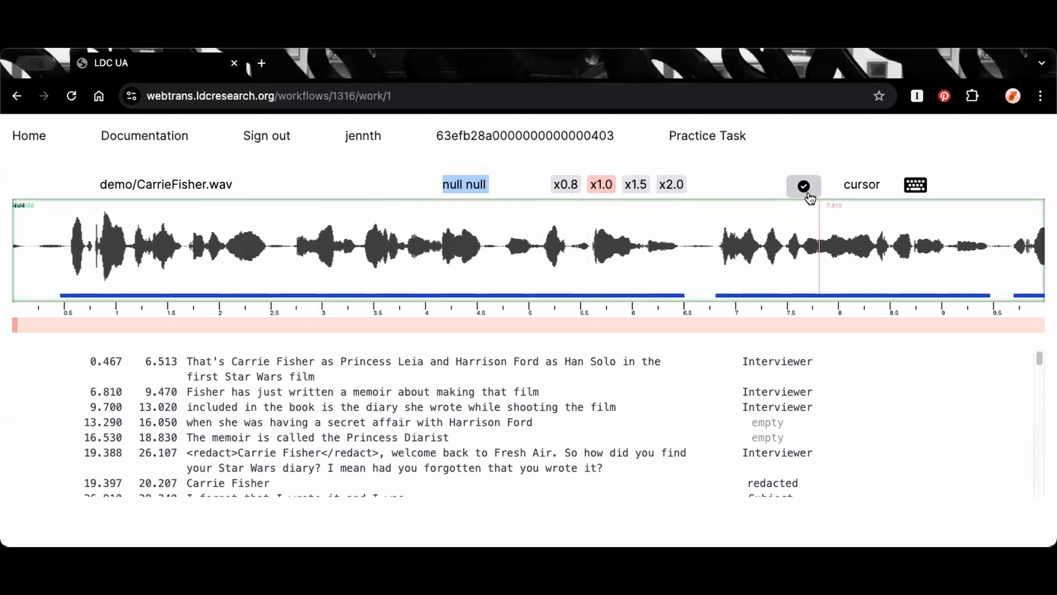
# Give keyboard focus to the waveform, and activate the first transcript segment to check its start and end times
pyautogui.click(916, 185)
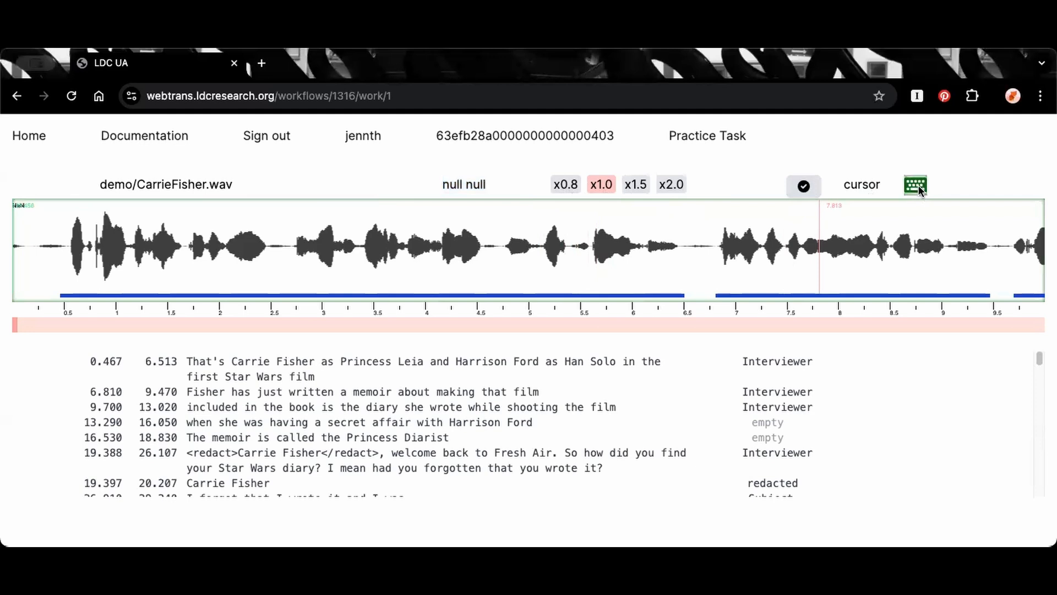
pyautogui.click(328, 262)
pyautogui.click(391, 280)
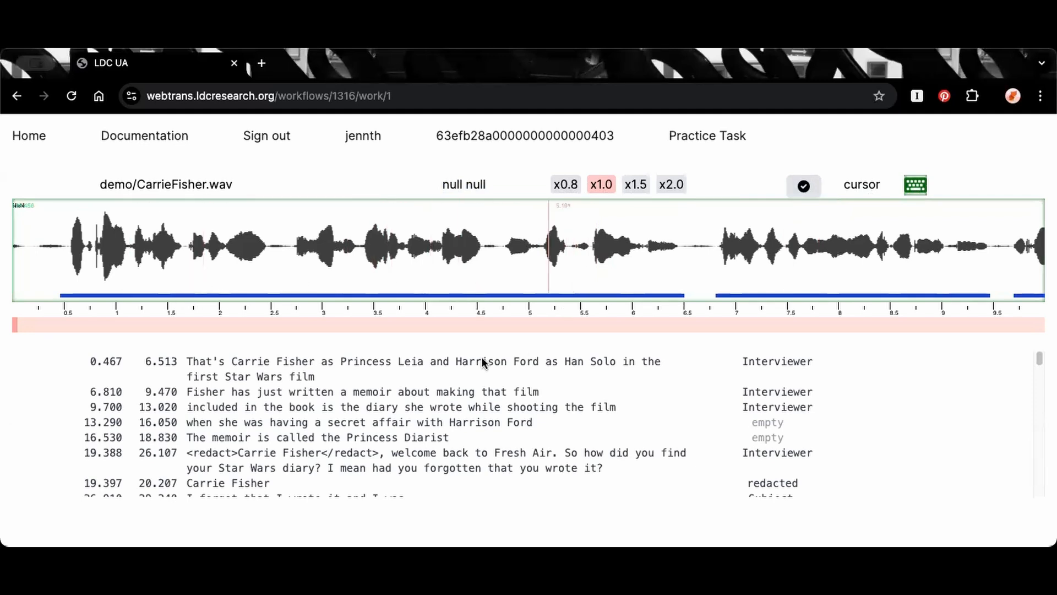
pyautogui.click(449, 361)
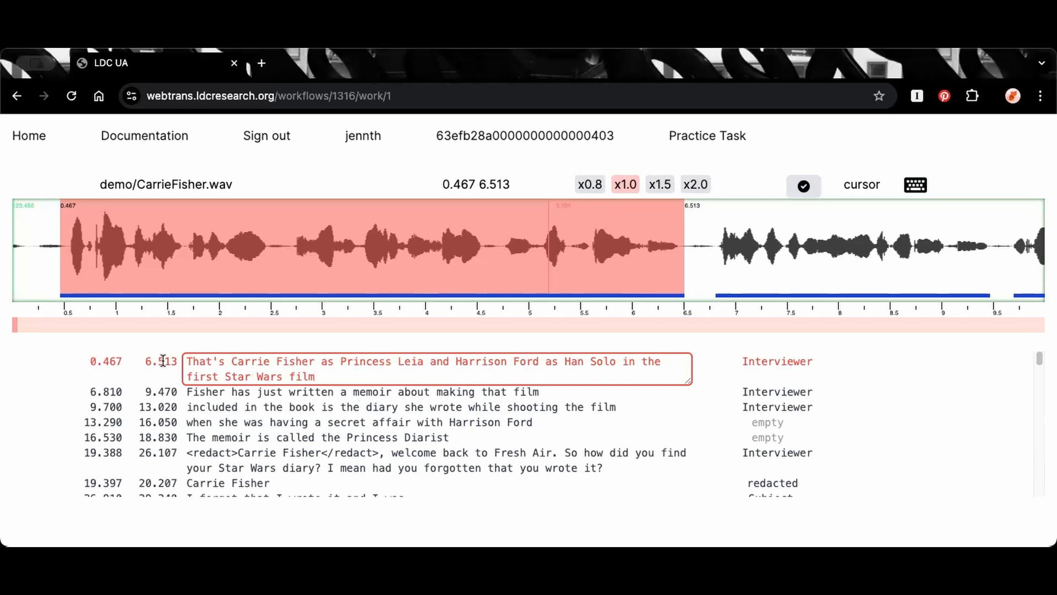
pyautogui.moveTo(443, 183); pyautogui.dragTo(514, 185)
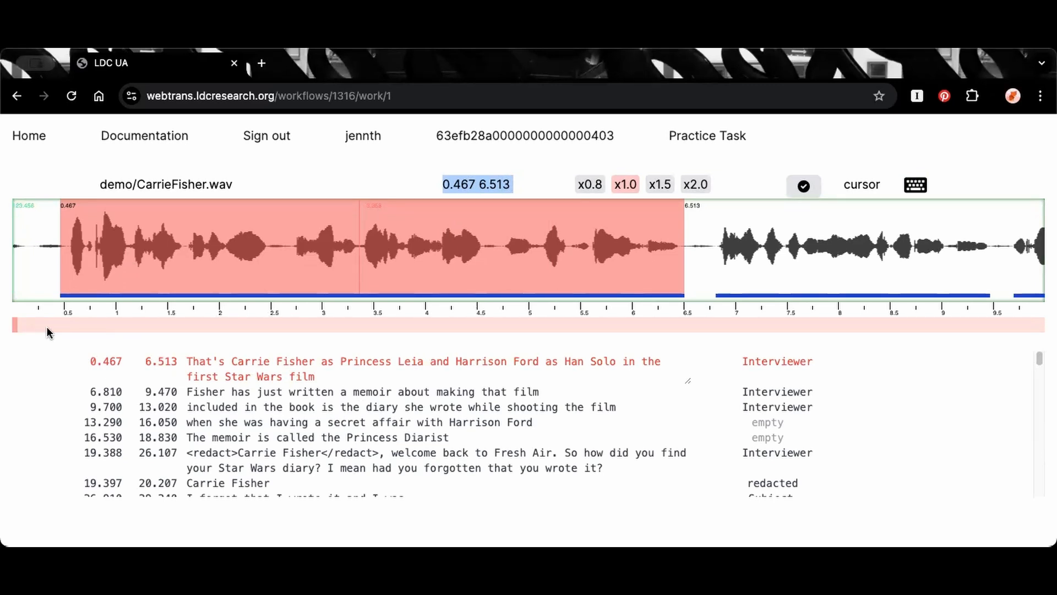
# Browse the audio ahead to about 710 seconds and look through the transcript, returning to its first line
pyautogui.moveTo(79, 325); pyautogui.dragTo(163, 325)
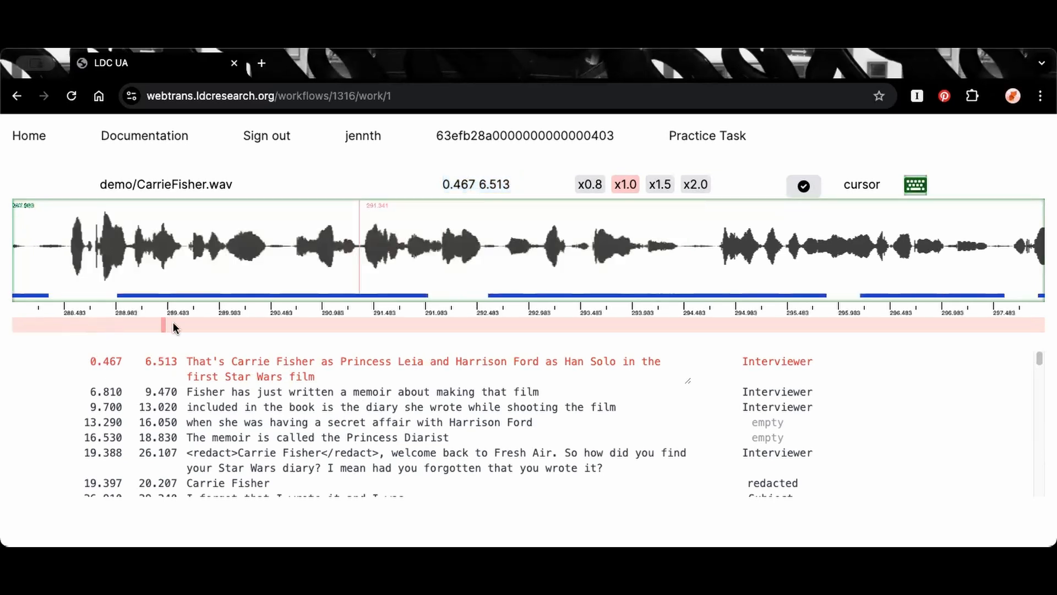
pyautogui.click(285, 324)
pyautogui.click(382, 324)
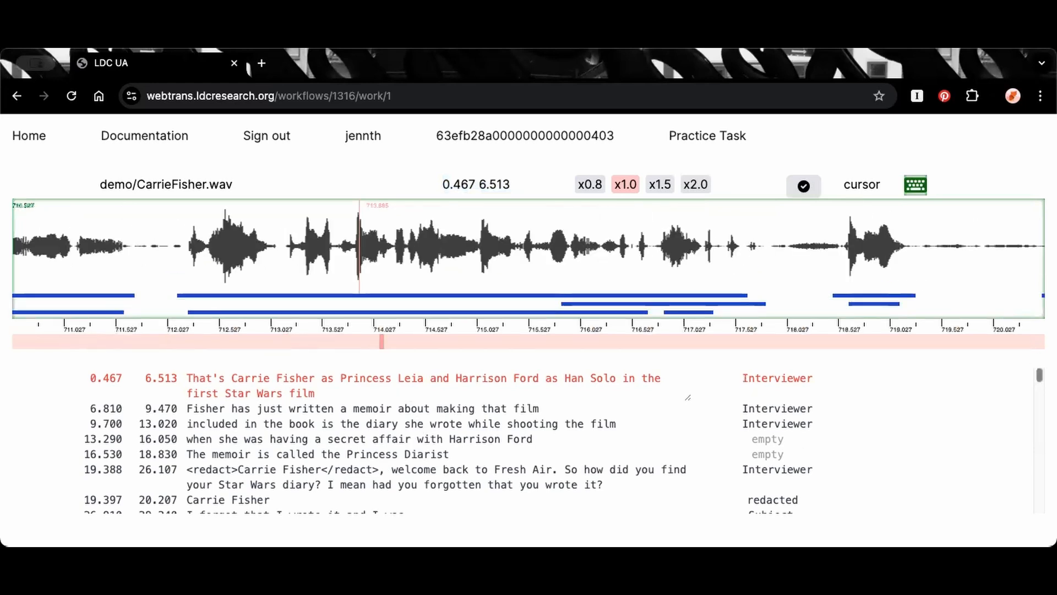
pyautogui.scroll(-10, 382, 459)
pyautogui.scroll(-10, 529, 441)
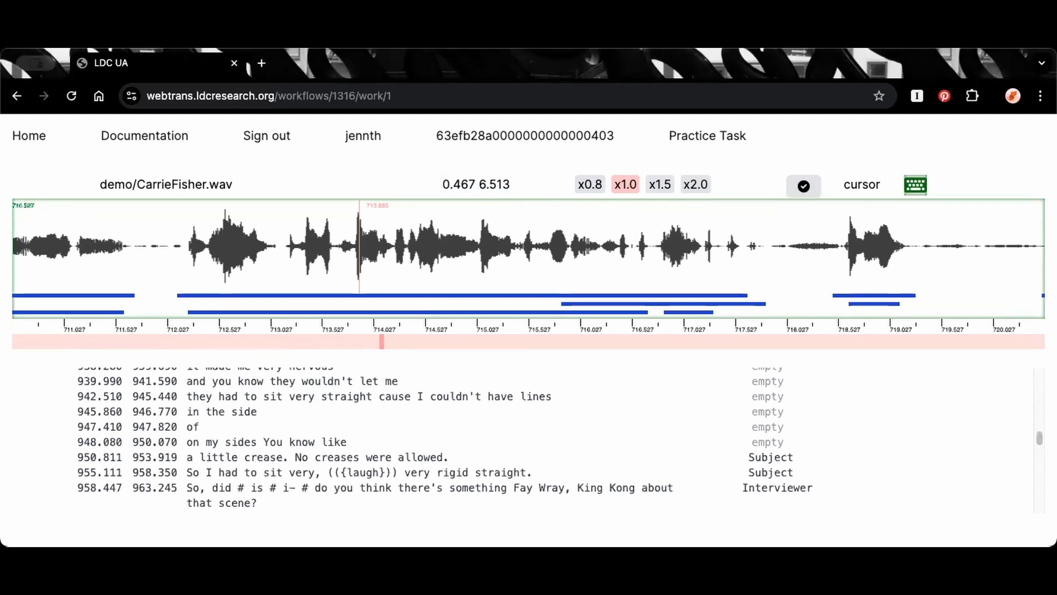
pyautogui.moveTo(1040, 438); pyautogui.dragTo(1027, 345)
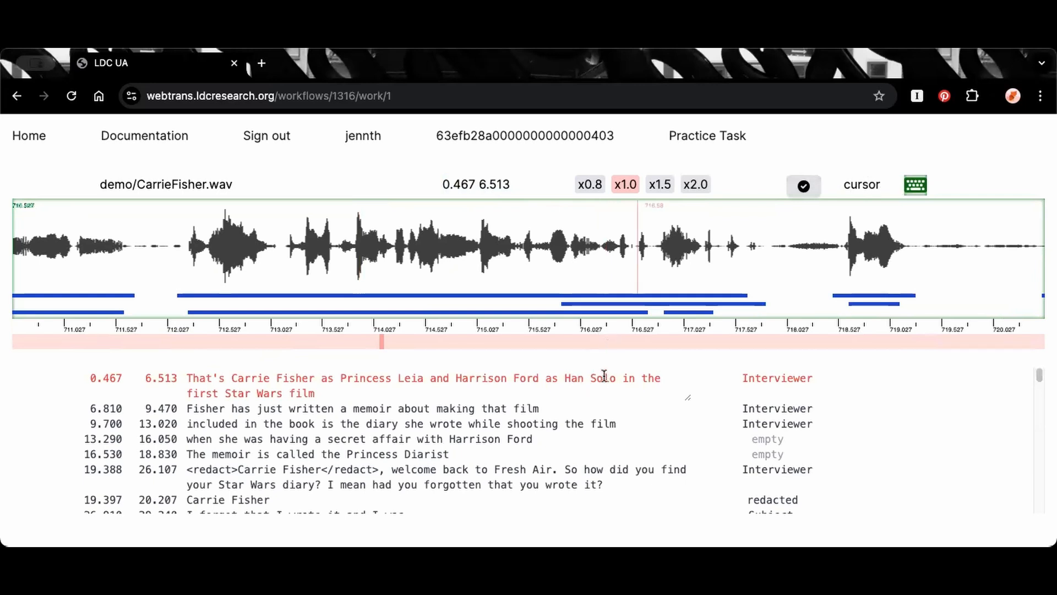
# Advance the waveform display window by window from about 710 to about 760 seconds
pyautogui.press('Escape')
pyautogui.press('f')
pyautogui.press('f')
pyautogui.press('f')
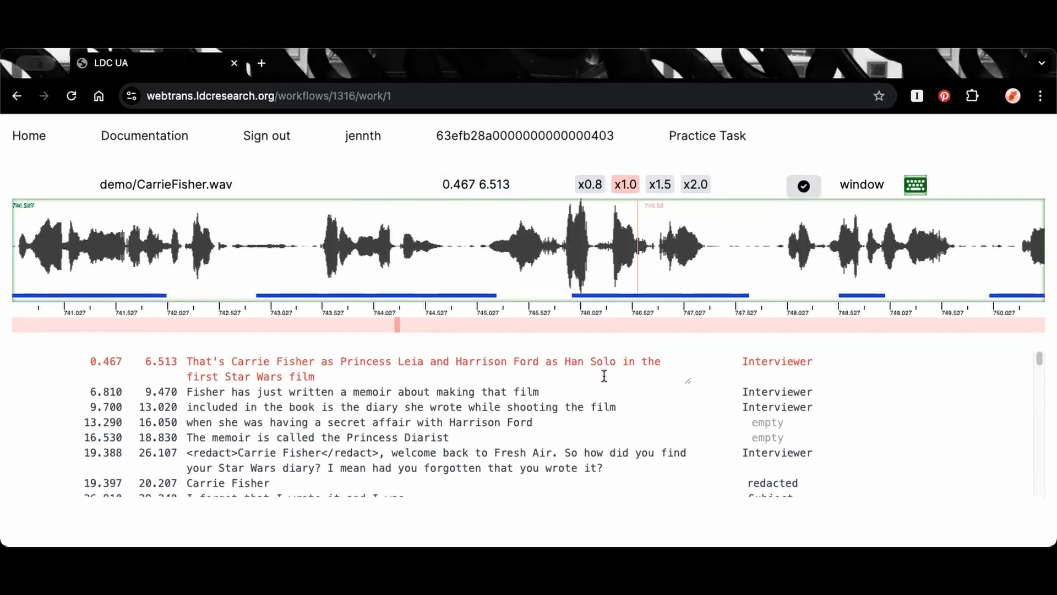
pyautogui.press('f')
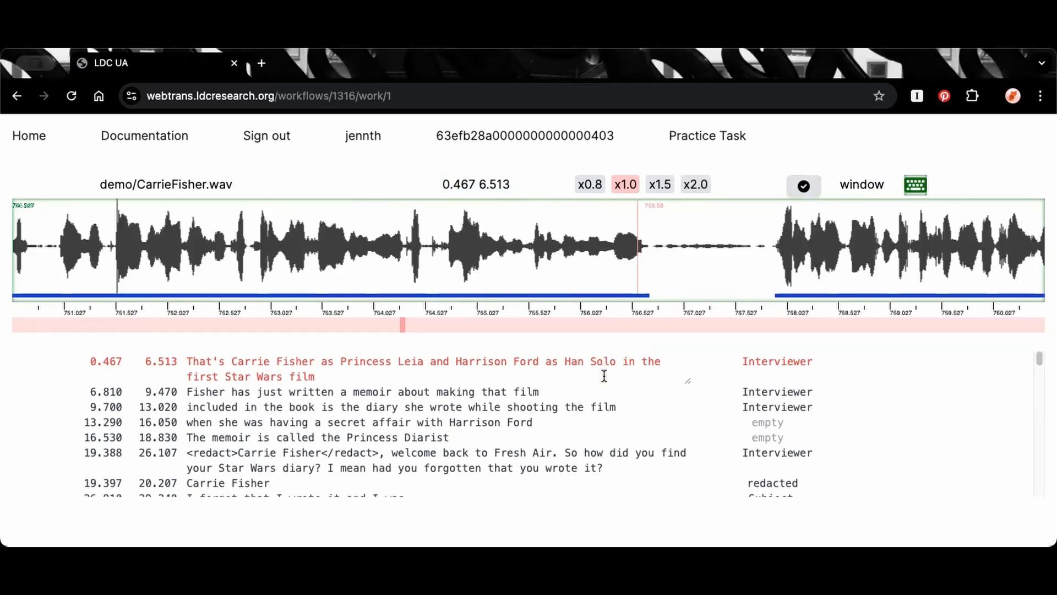
pyautogui.press('f')
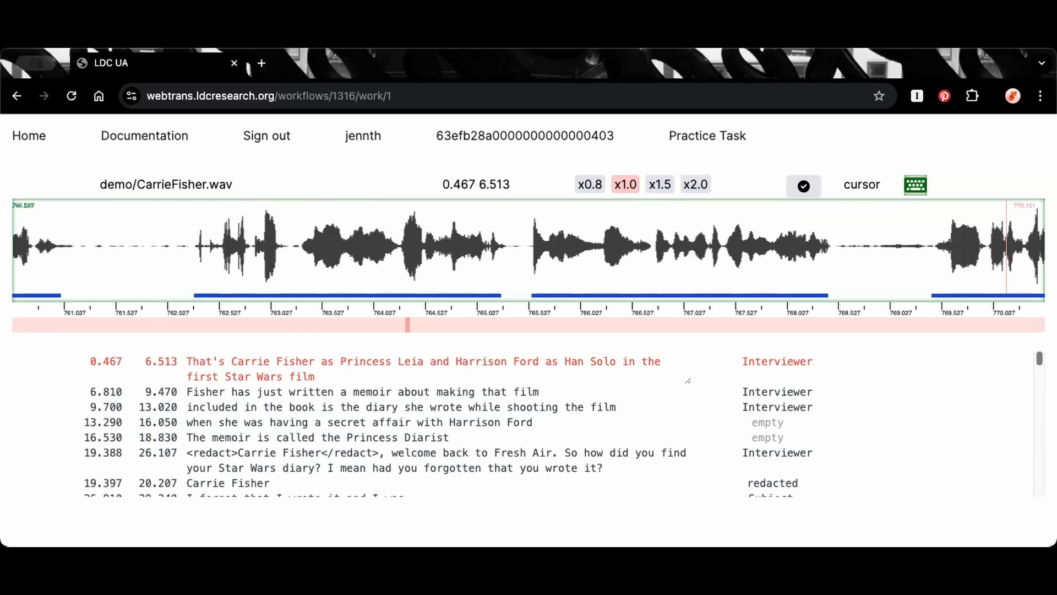
# Review the help menu's Services, Open Guidelines, Text Input and Waveform sections
pyautogui.click(923, 176)
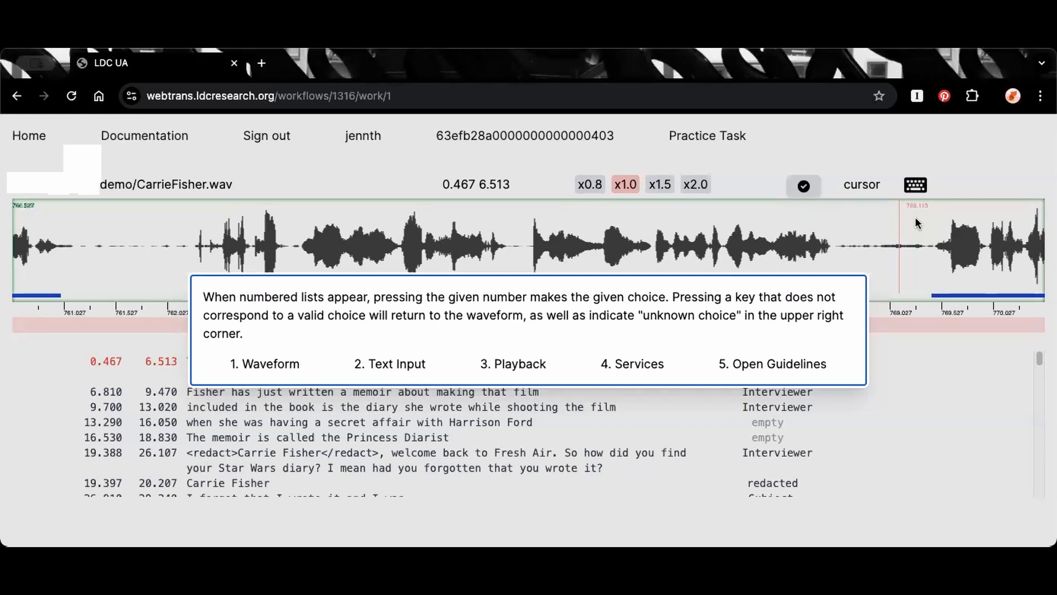
pyautogui.press('4')
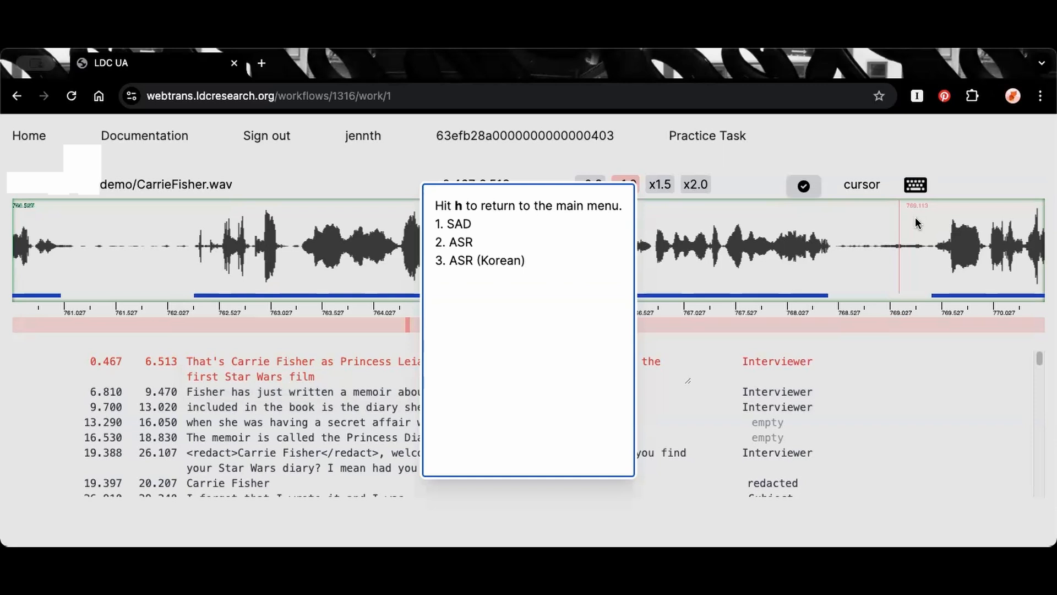
pyautogui.press('h')
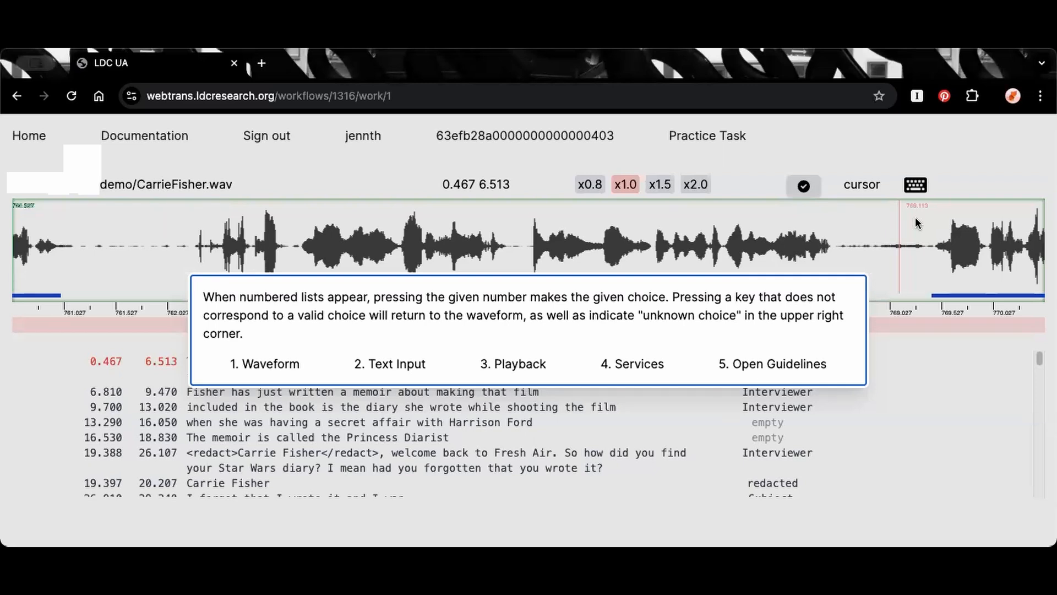
pyautogui.press('5')
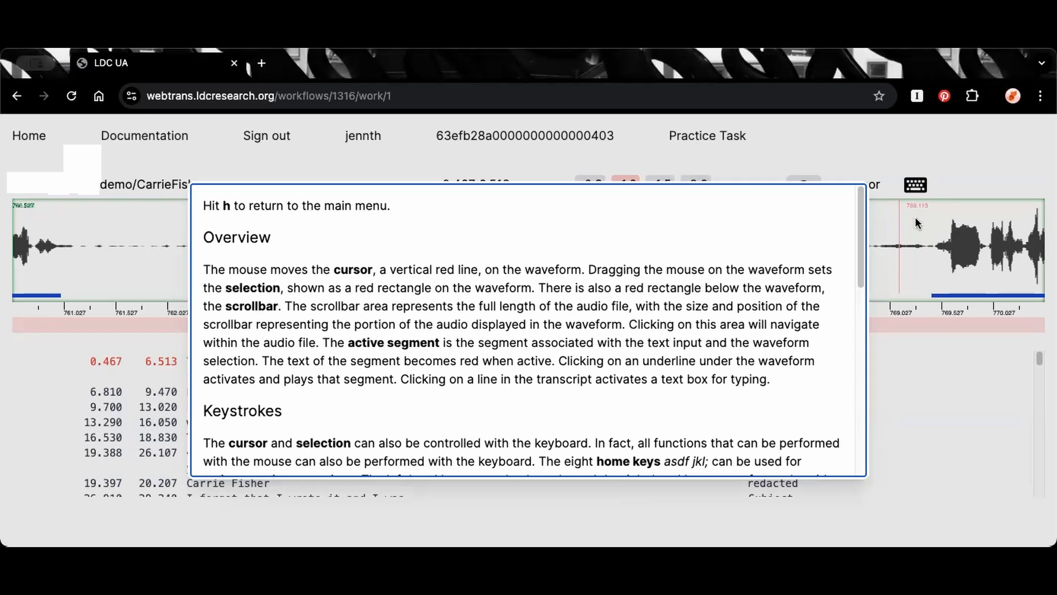
pyautogui.press('h')
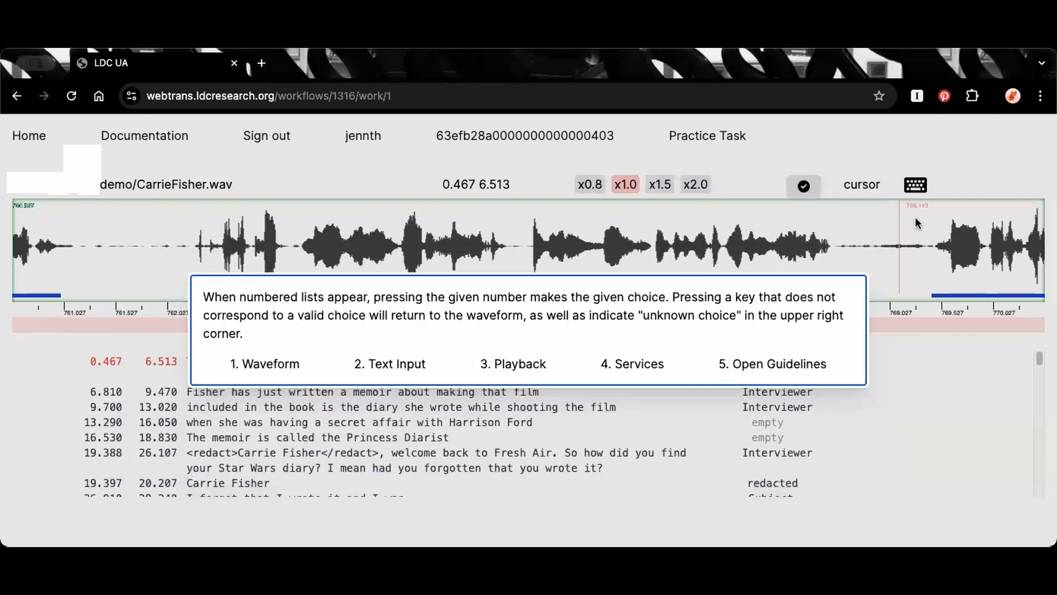
pyautogui.press('2')
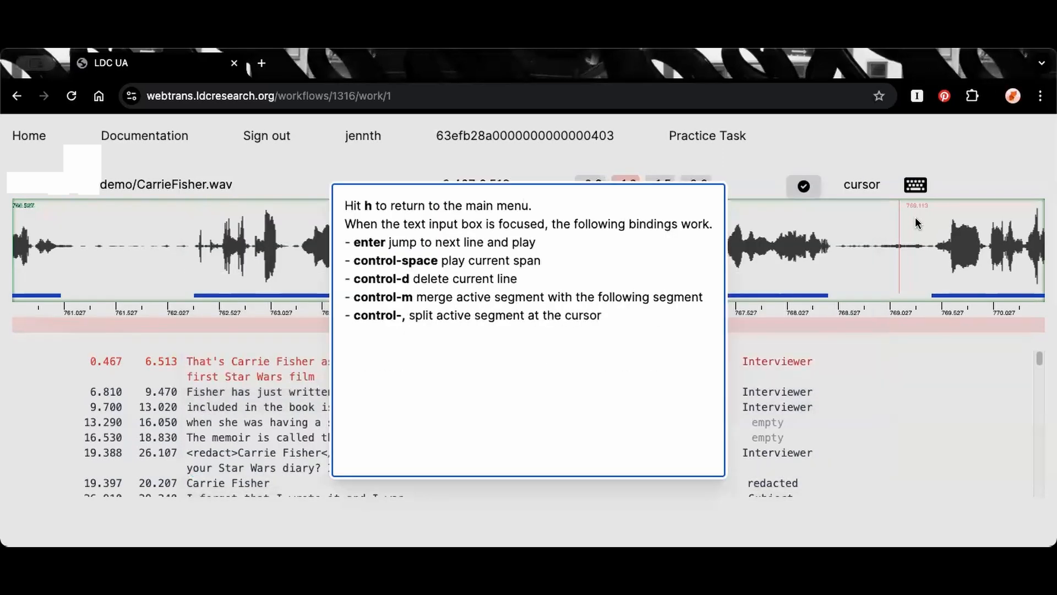
pyautogui.press('h')
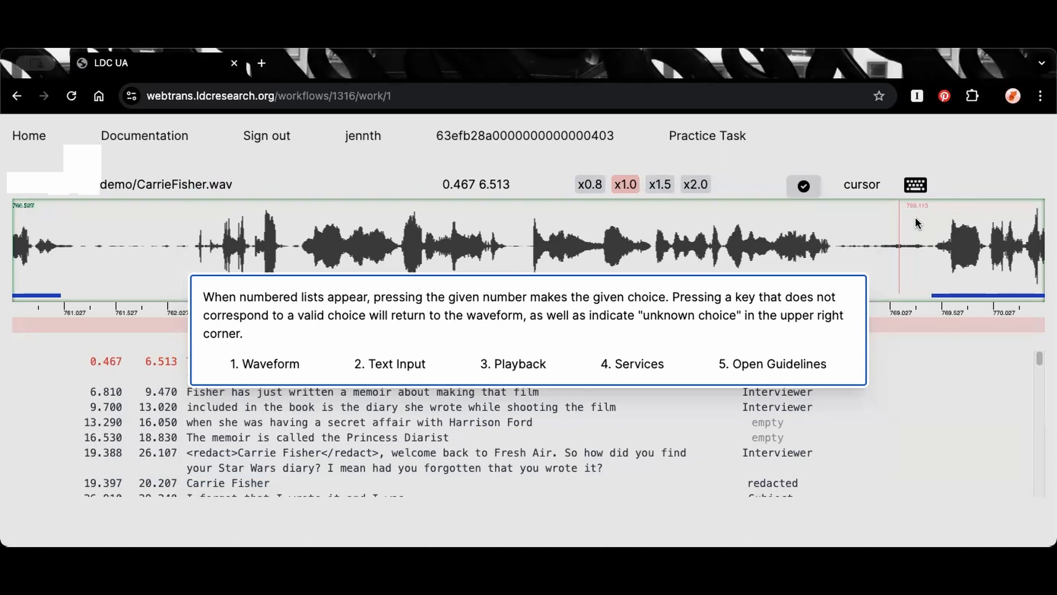
pyautogui.press('1')
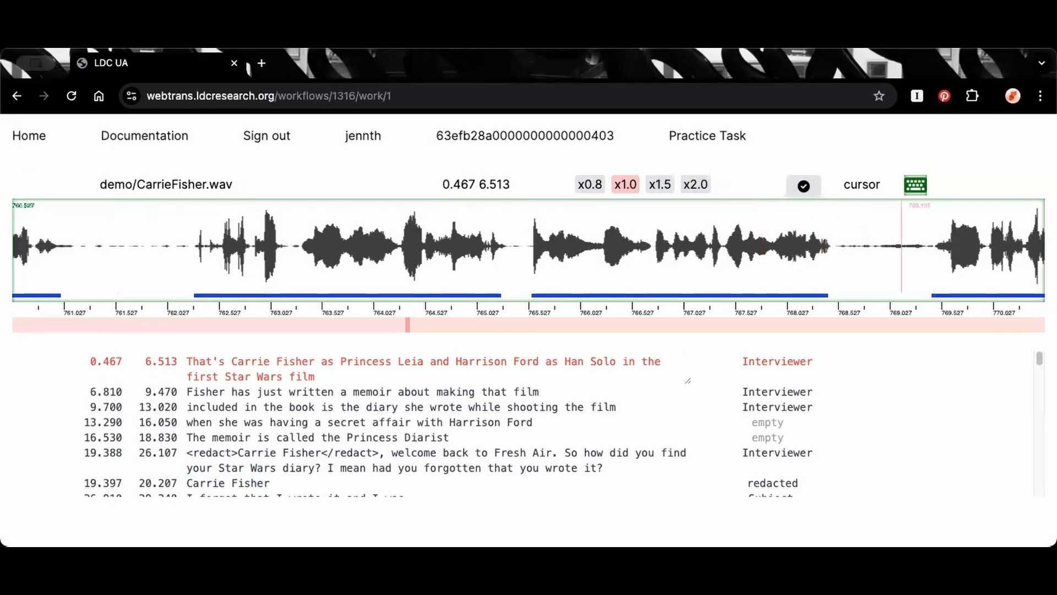
# Activate the transcript segment "Have there ever been consequences when someone overshared about you" and play its audio
pyautogui.scroll(-20, 529, 425)
pyautogui.scroll(-20, 529, 424)
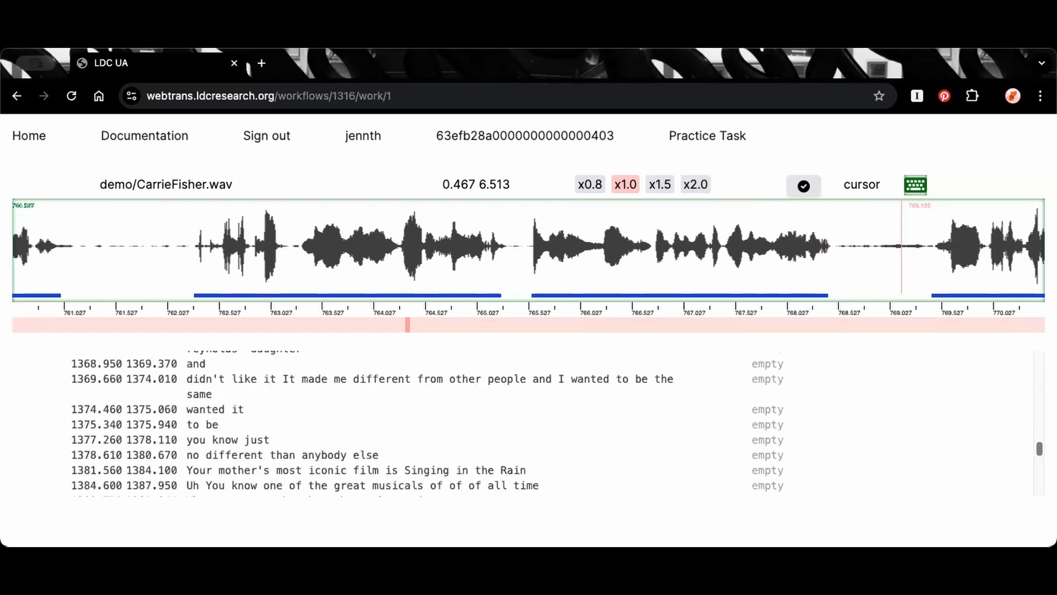
pyautogui.scroll(-15, 392, 470)
pyautogui.scroll(-5, 392, 470)
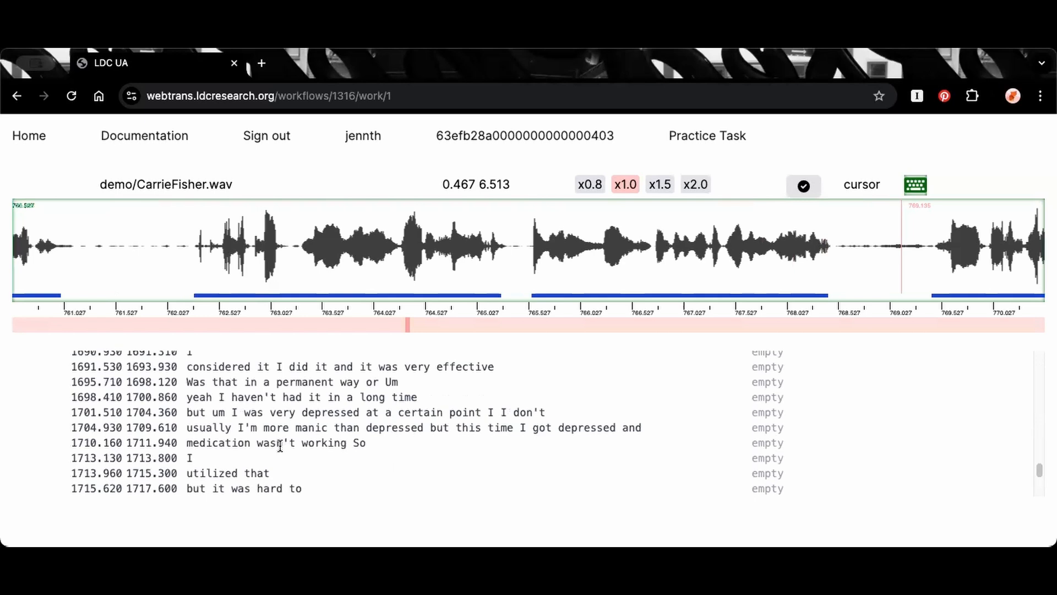
pyautogui.scroll(-6, 280, 446)
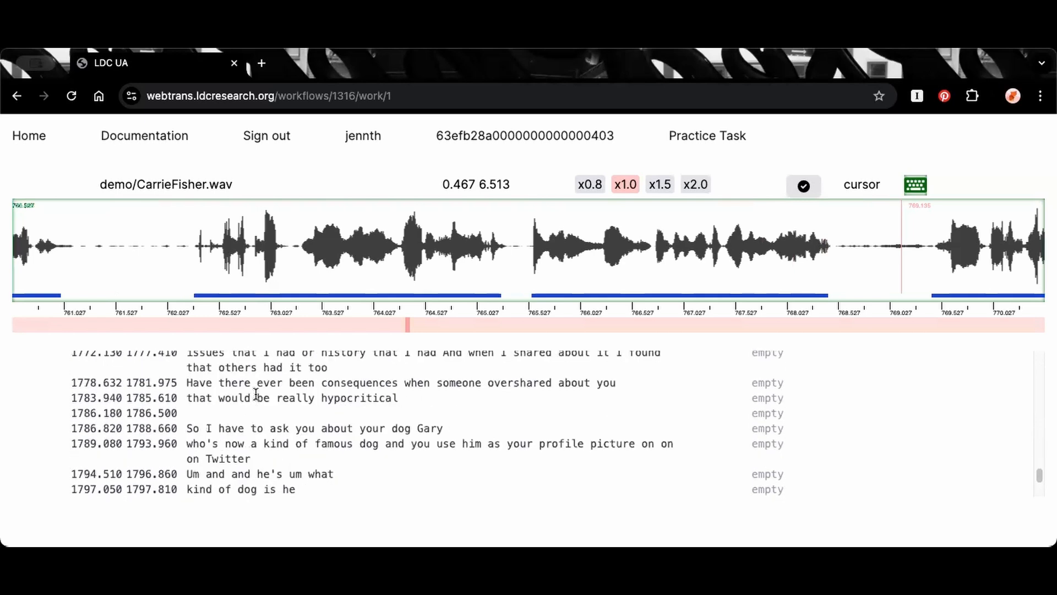
pyautogui.click(272, 381)
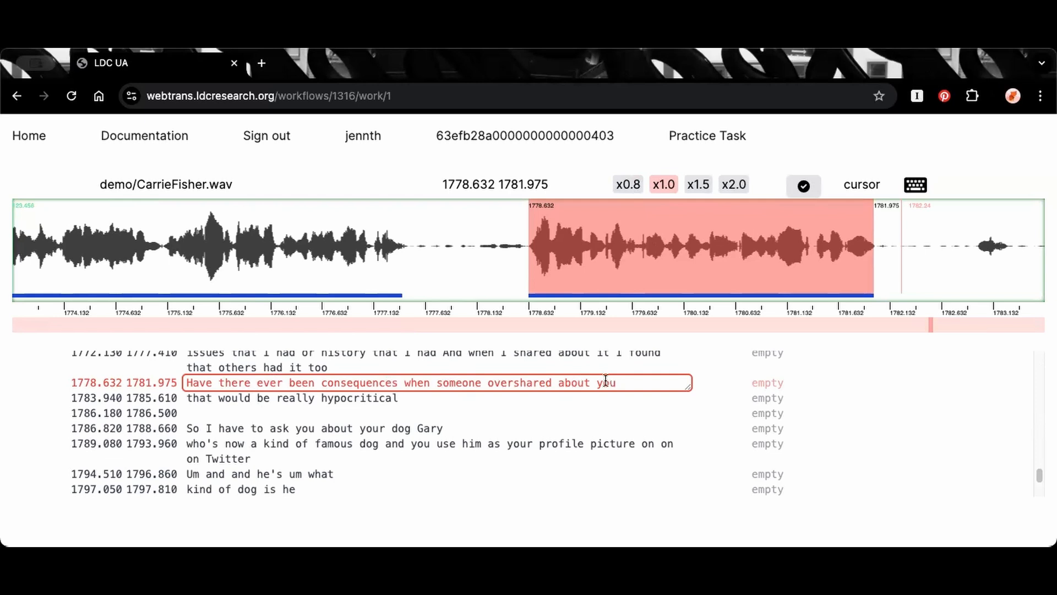
pyautogui.press('Tab')
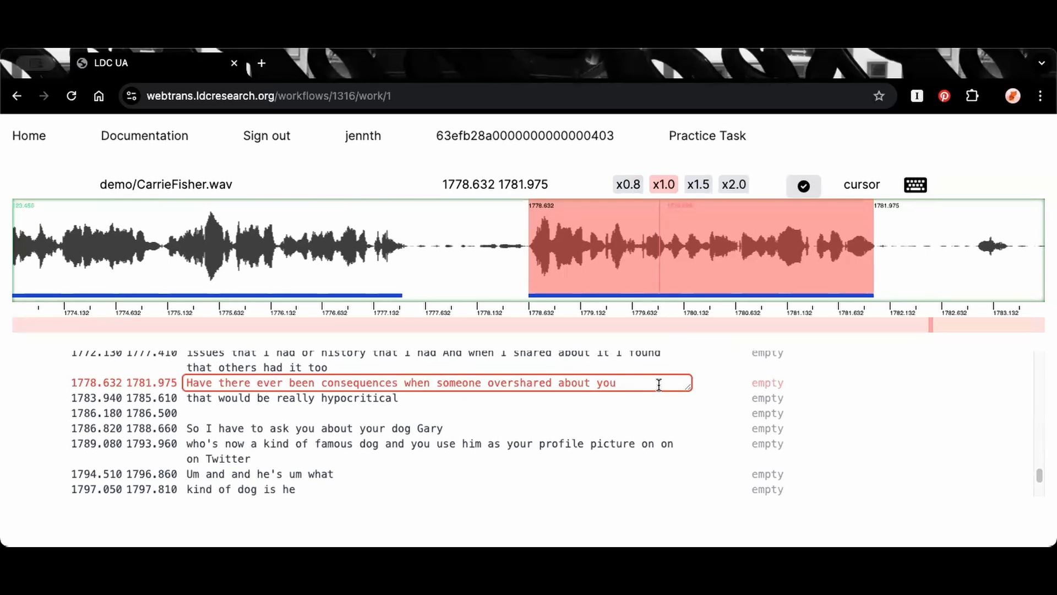
pyautogui.press('Escape')
pyautogui.press('space')
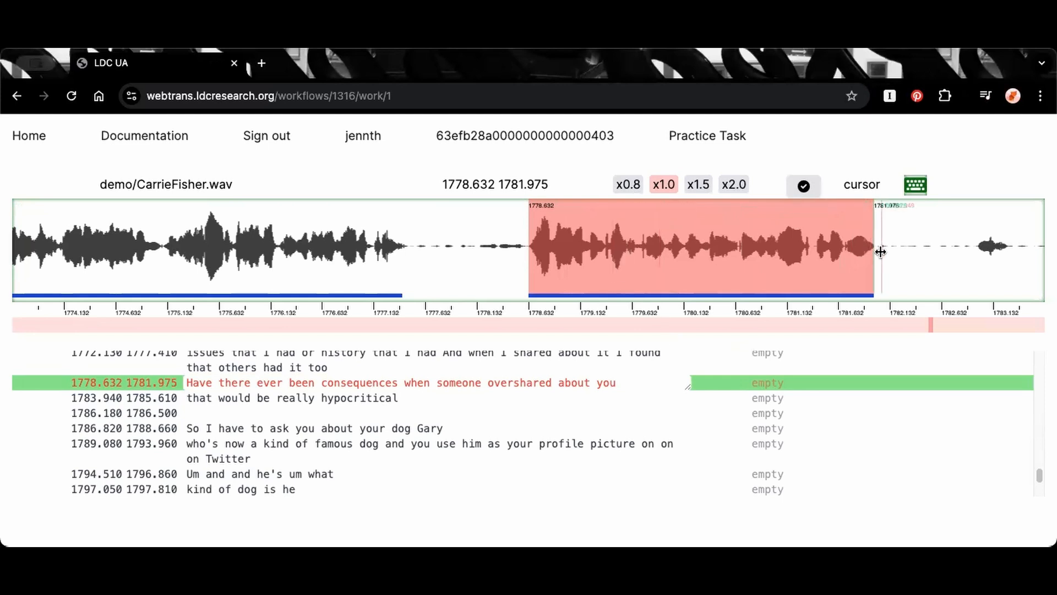
# Add a question mark to the end of the active segment's text and extend its start boundary to 1778.573
pyautogui.click(630, 384)
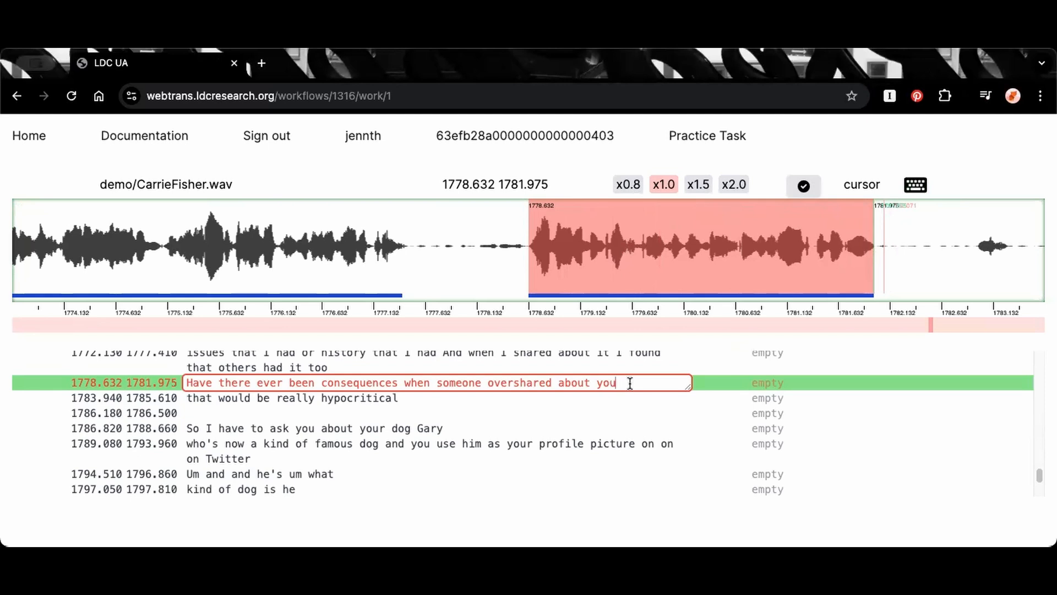
pyautogui.write('?')
pyautogui.moveTo(524, 252); pyautogui.dragTo(522, 252)
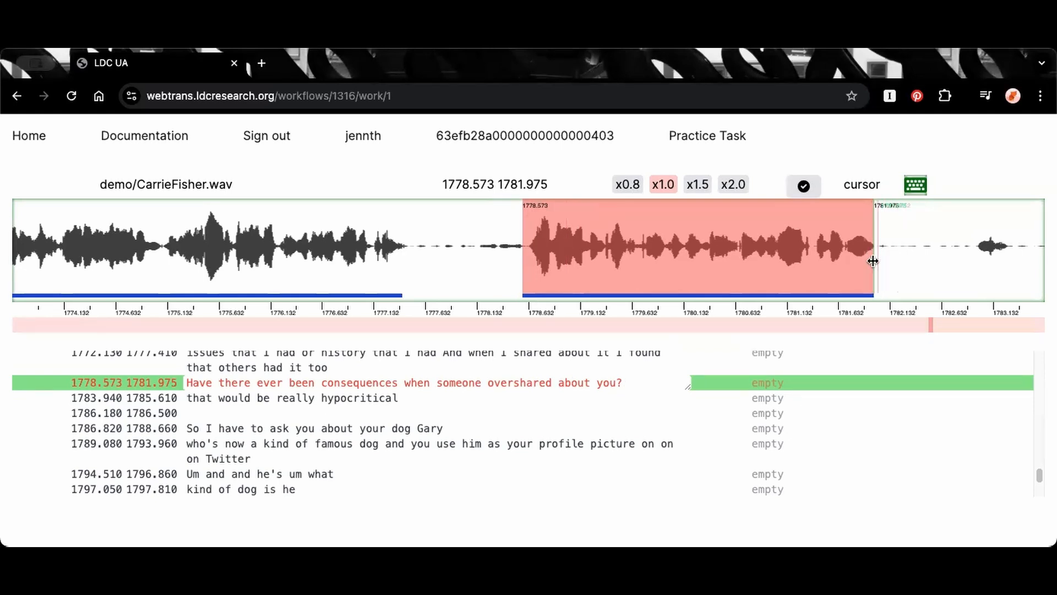
pyautogui.click(630, 380)
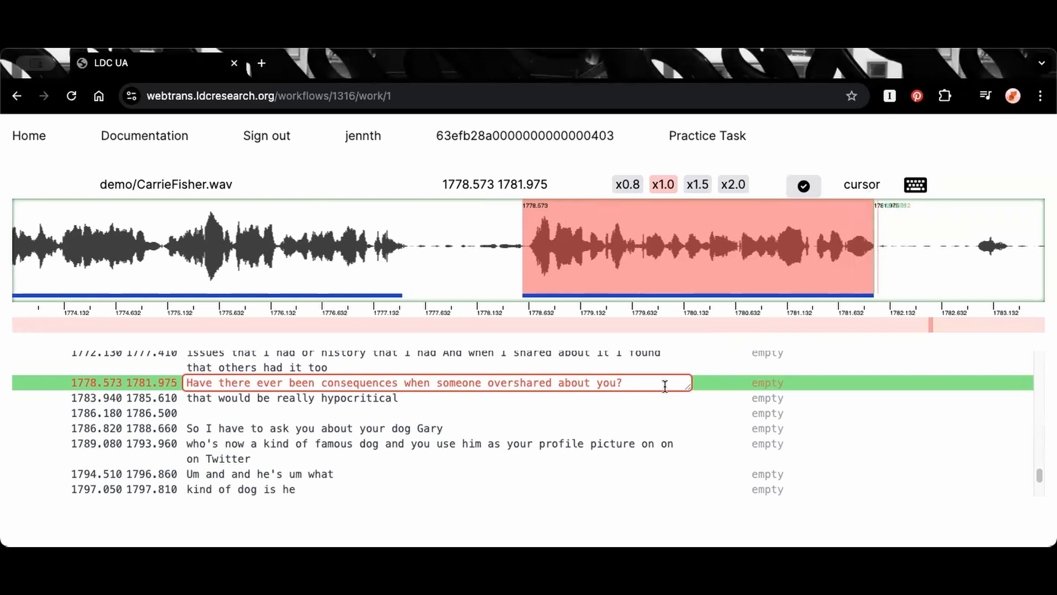
# Extend the end boundary of the segment "Have there ever been consequences when someone overshared about you?" to 1782.075
pyautogui.press('Return')
pyautogui.press('e')
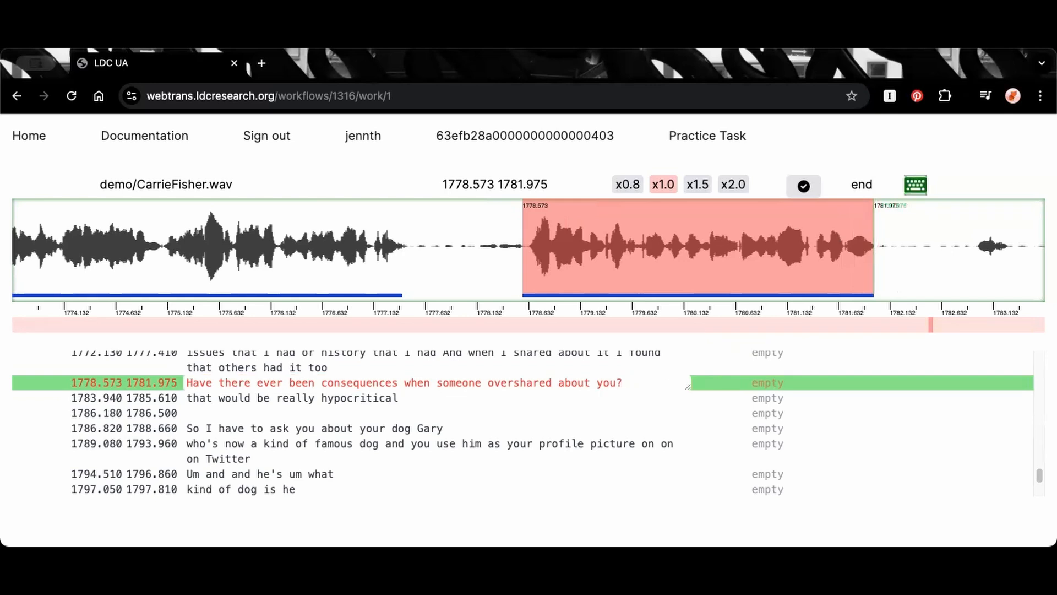
pyautogui.press('Right')
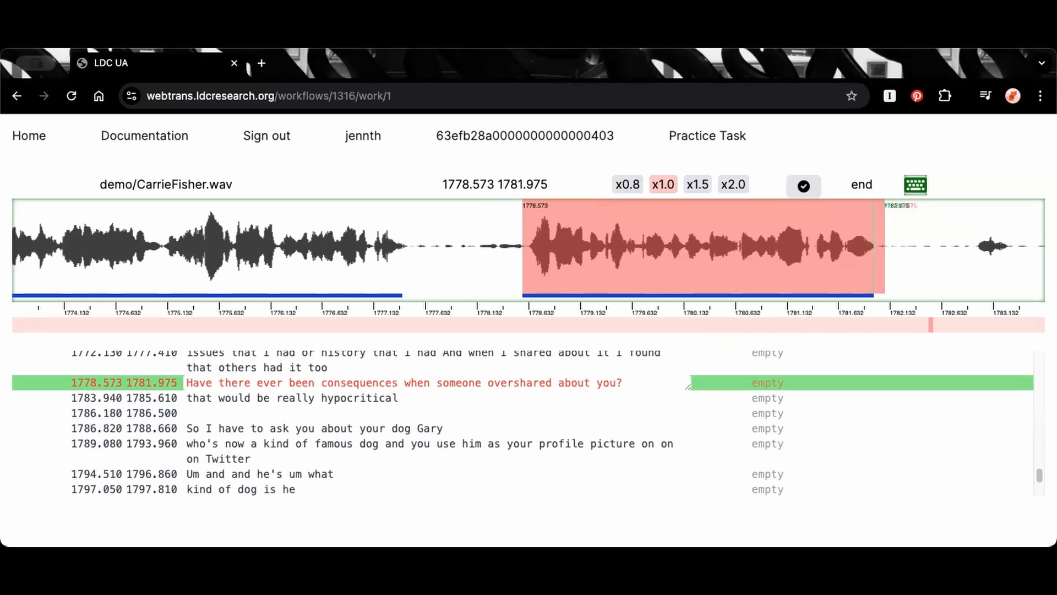
pyautogui.press('Return')
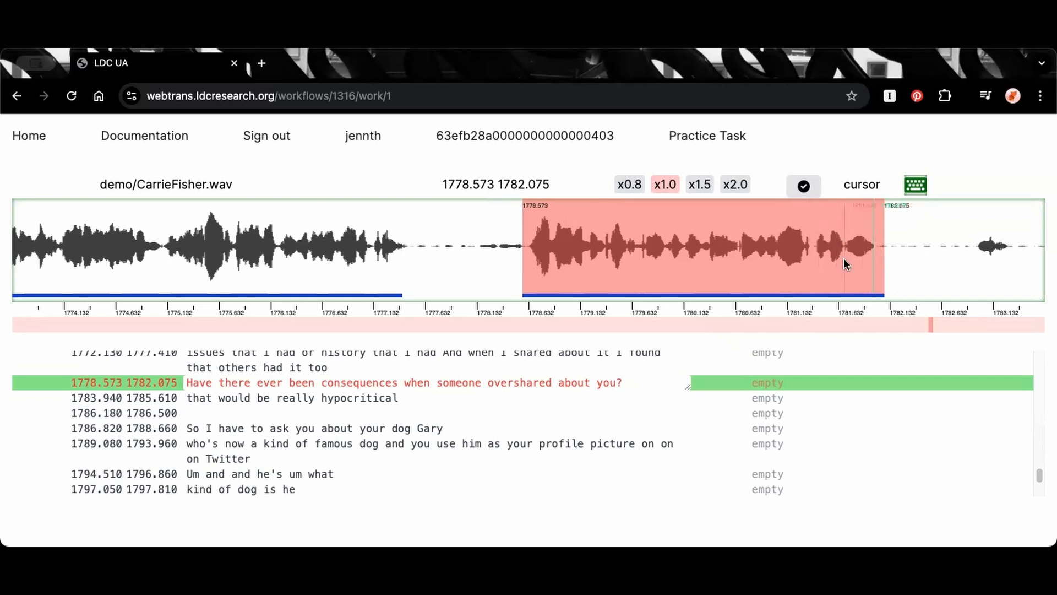
# Advance the waveform past the segment's end and place the cursor in the following gap at 1782.034
pyautogui.click(900, 246)
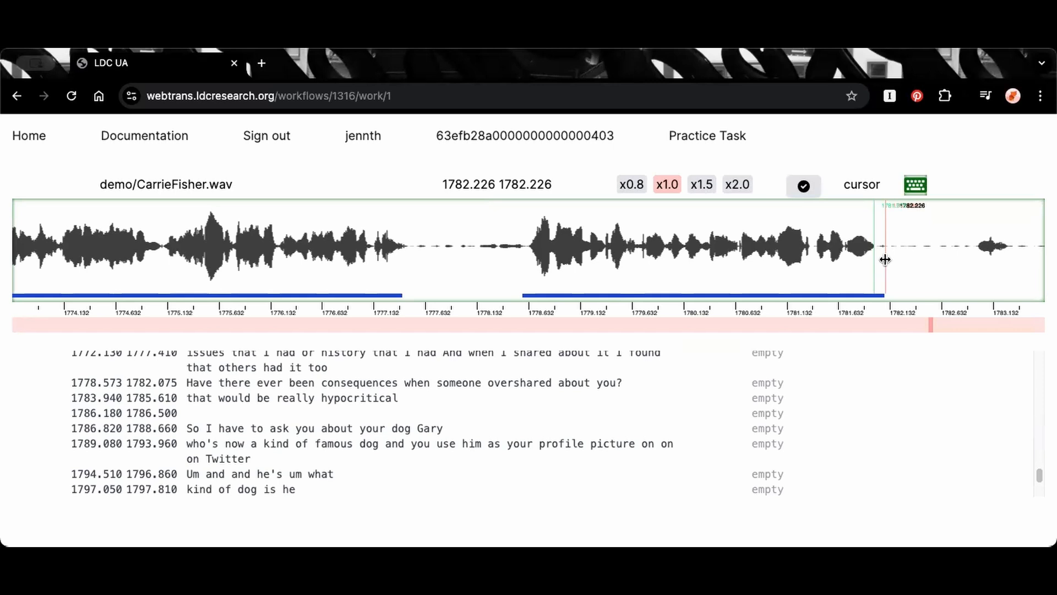
pyautogui.press('w')
pyautogui.press('f')
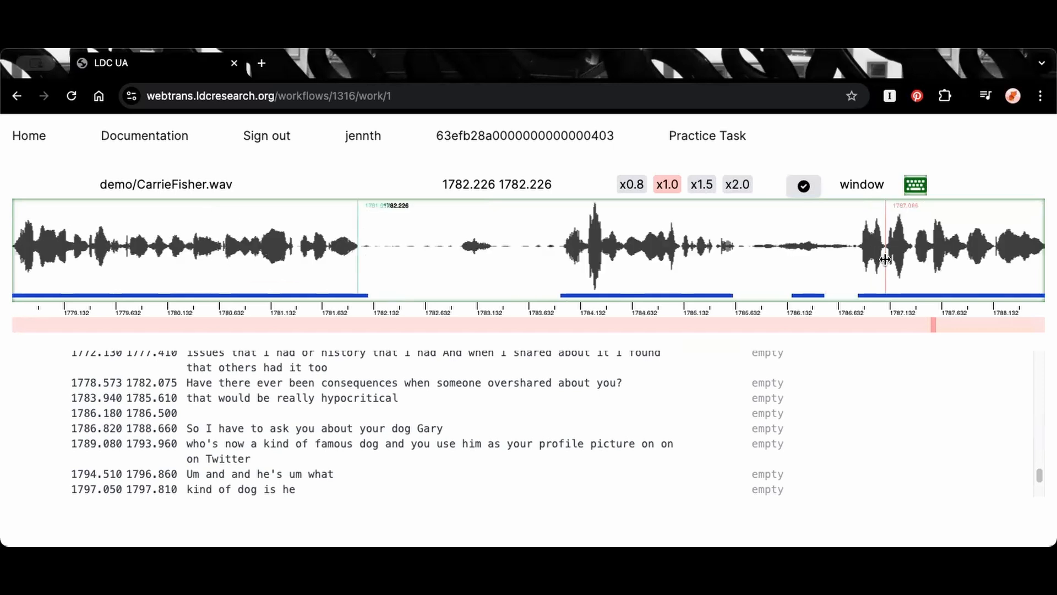
pyautogui.press('c')
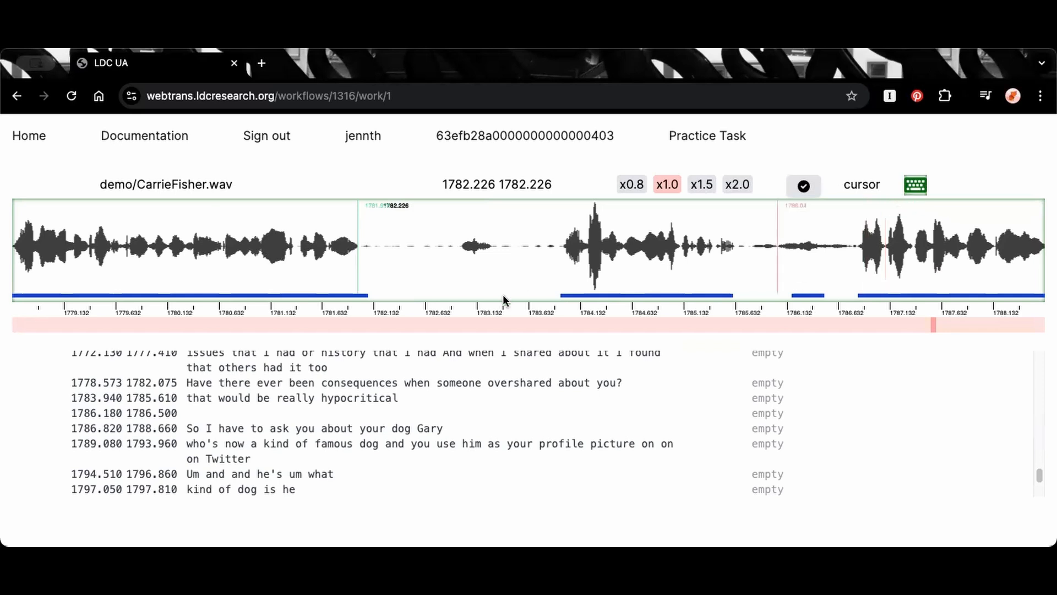
pyautogui.click(363, 249)
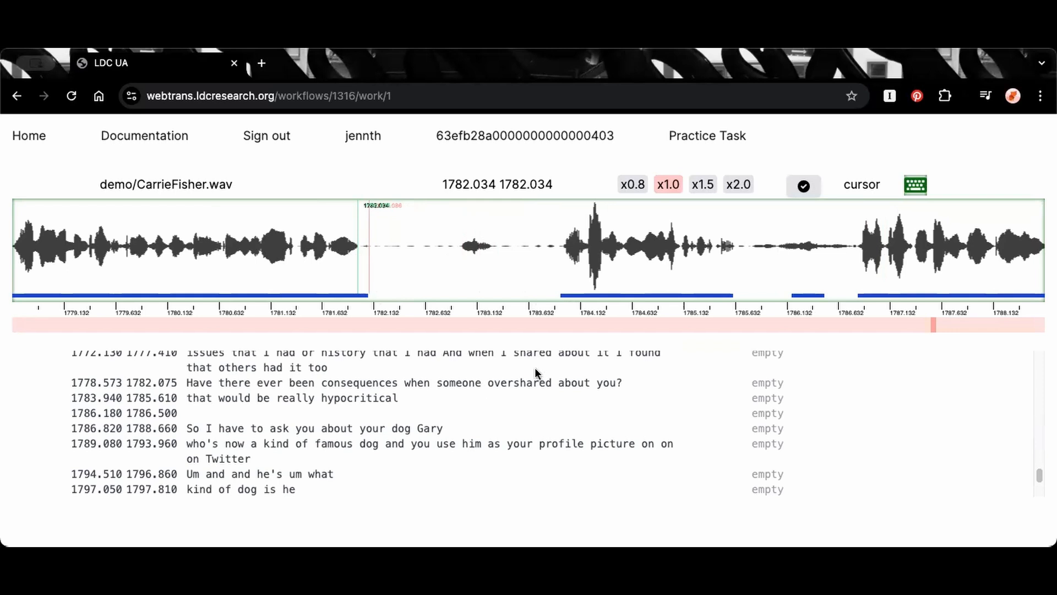
# Assign the Interviewer speaker to the segment "Have there ever been consequences when someone overshared about you?"
pyautogui.click(600, 383)
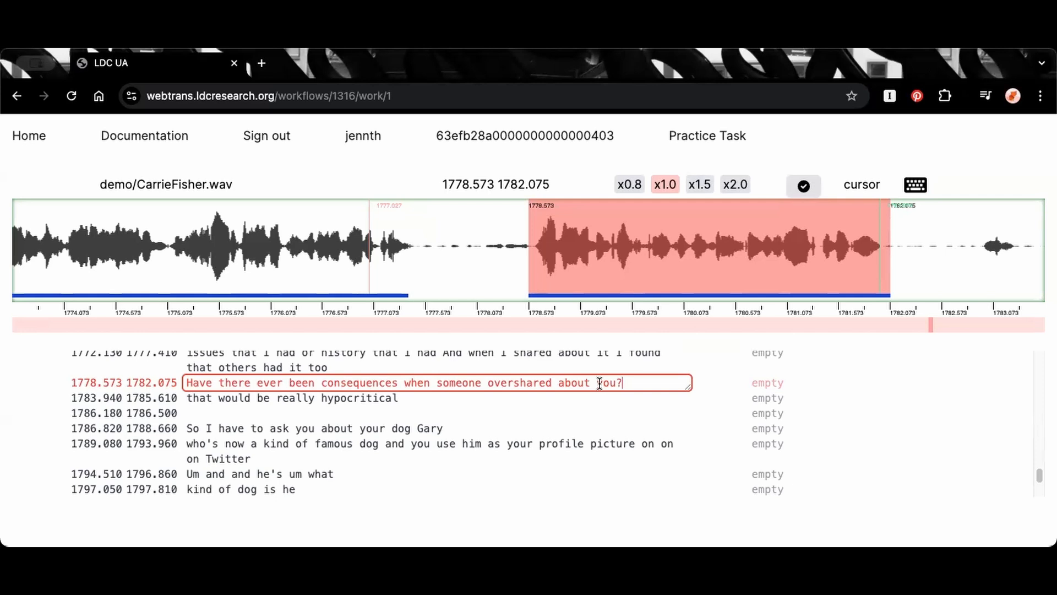
pyautogui.hotkey('ctrl', 's')
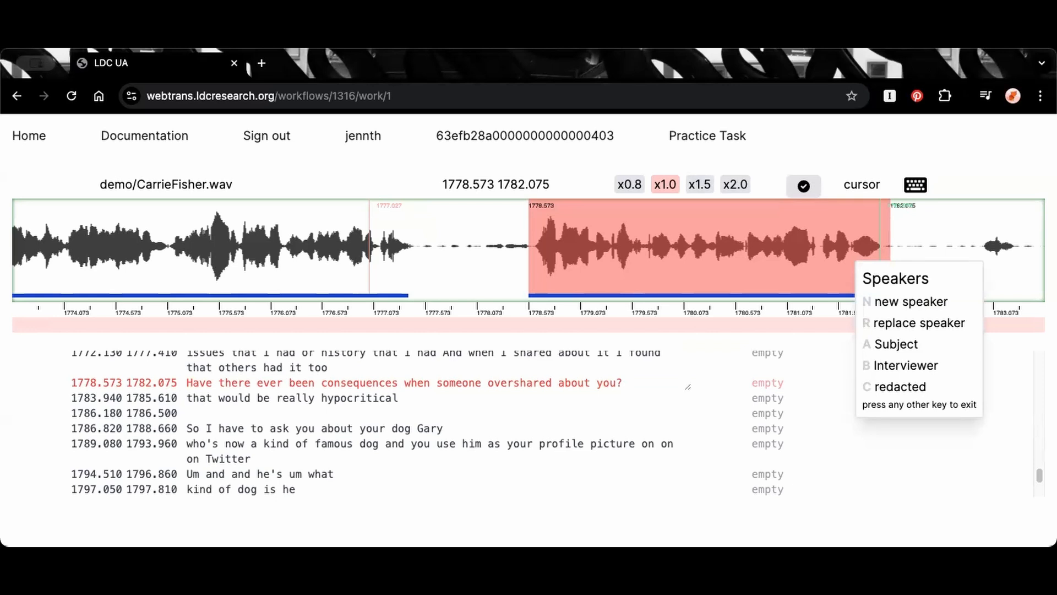
pyautogui.press('b')
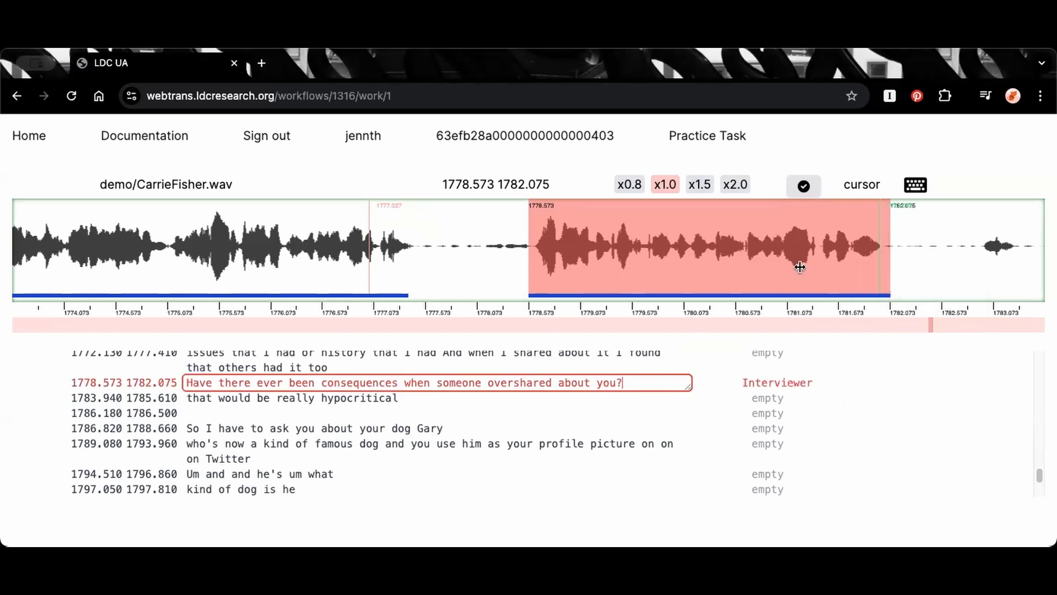
# Create a new segment from 1782.896 to 1783.36 around the short burst of speech after the Interviewer's question
pyautogui.click(816, 255)
pyautogui.press('Right')
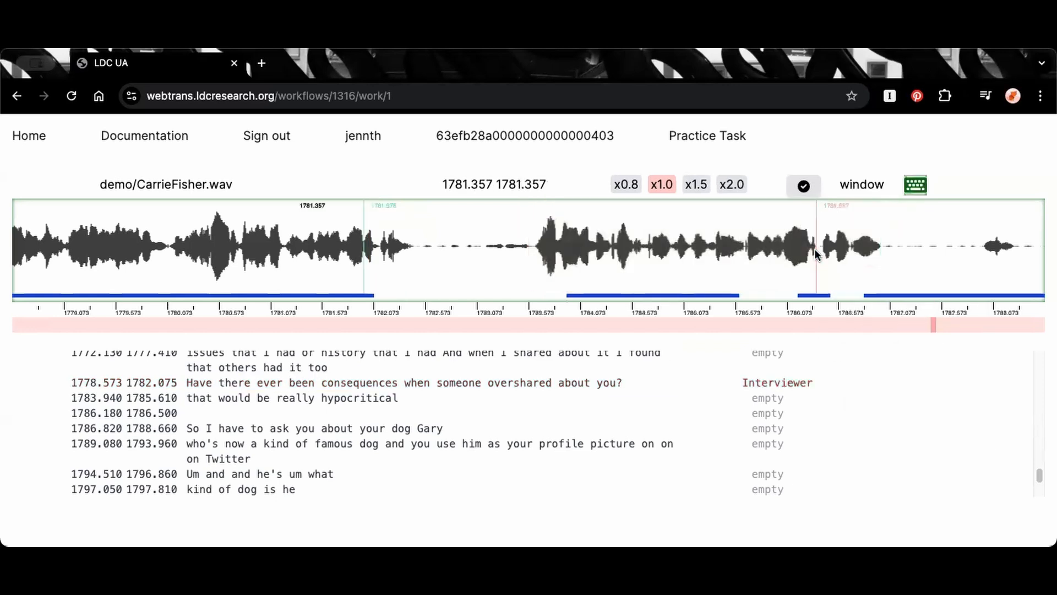
pyautogui.click(369, 253)
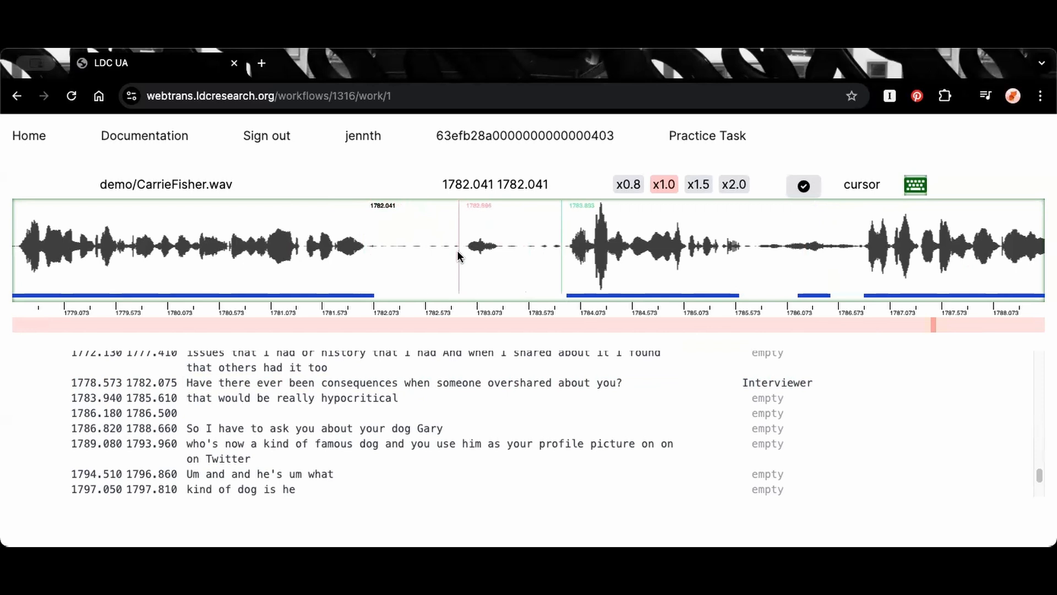
pyautogui.moveTo(457, 251); pyautogui.dragTo(507, 254)
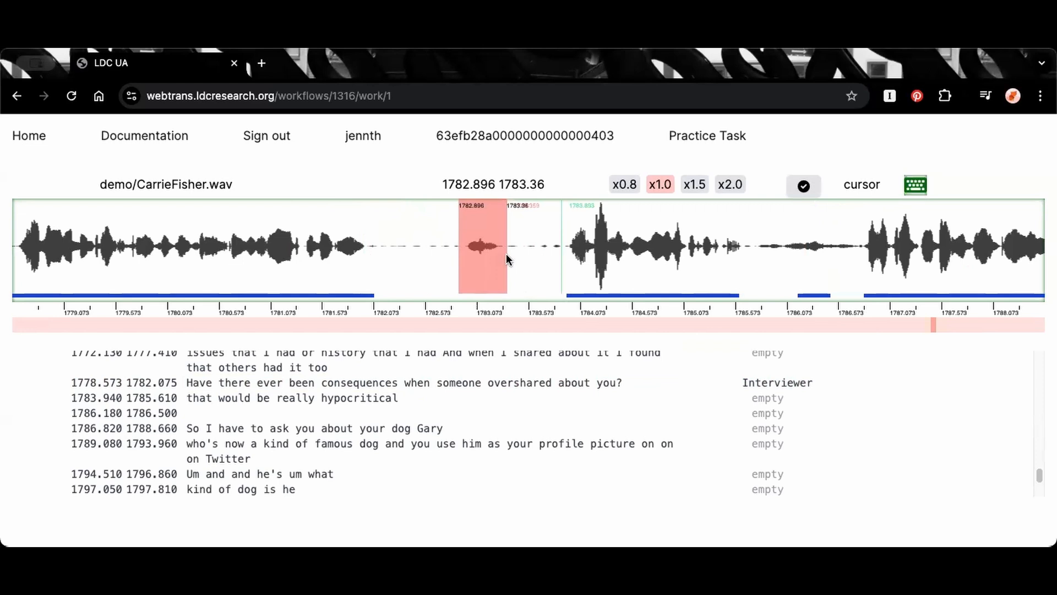
pyautogui.press('Return')
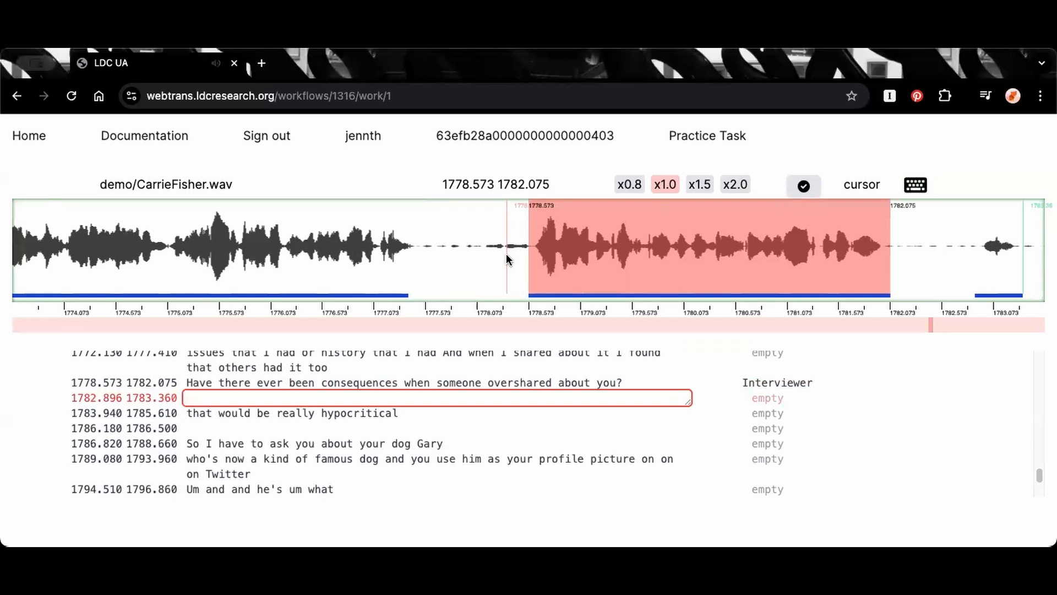
# Transcribe the new empty segment as "No." and assign it the Subject speaker
pyautogui.click(981, 254)
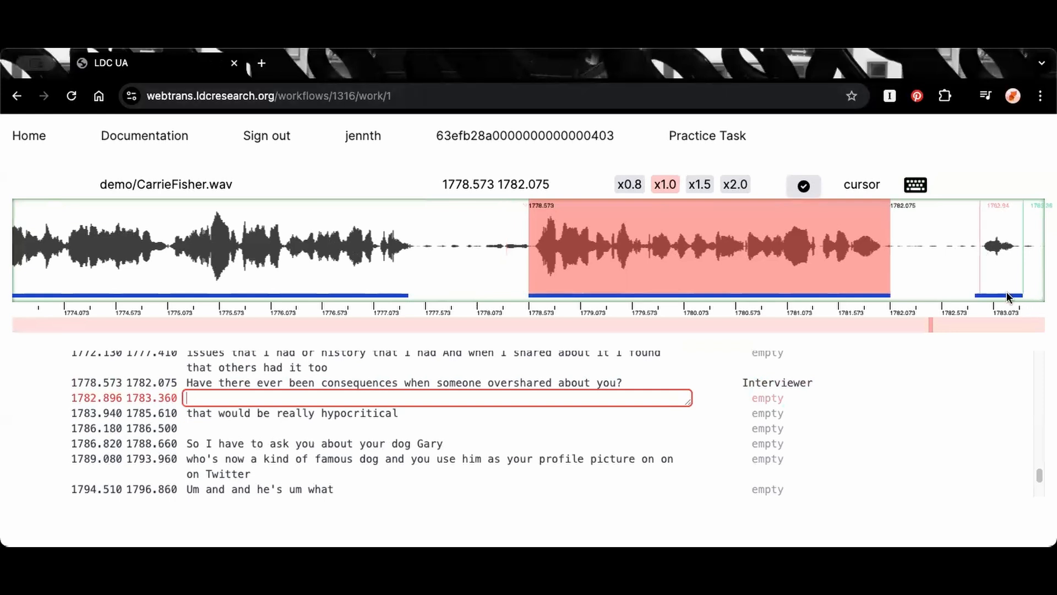
pyautogui.click(498, 395)
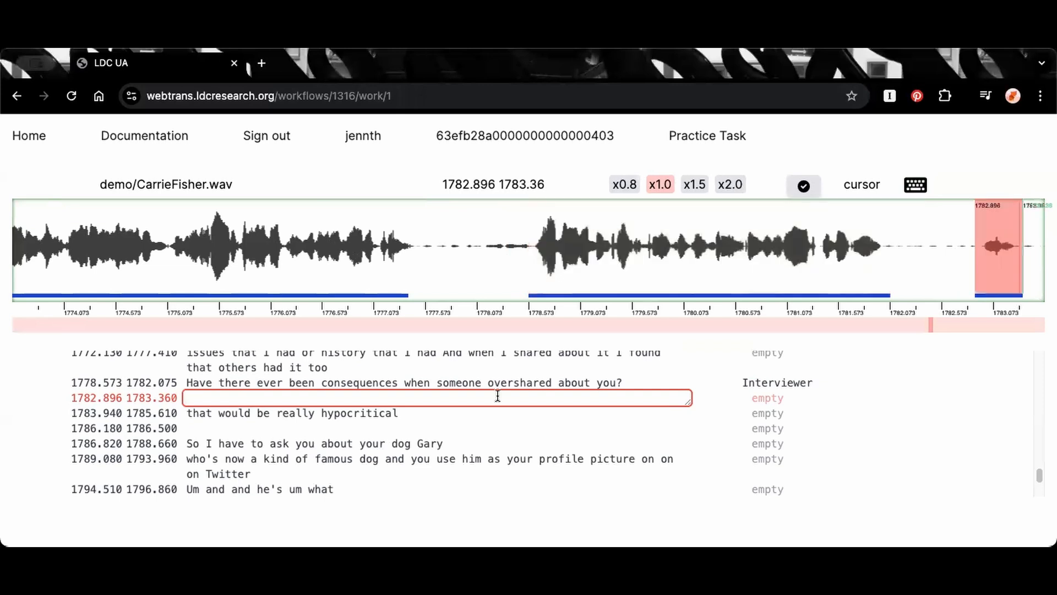
pyautogui.write('No.')
pyautogui.hotkey('ctrl', 's')
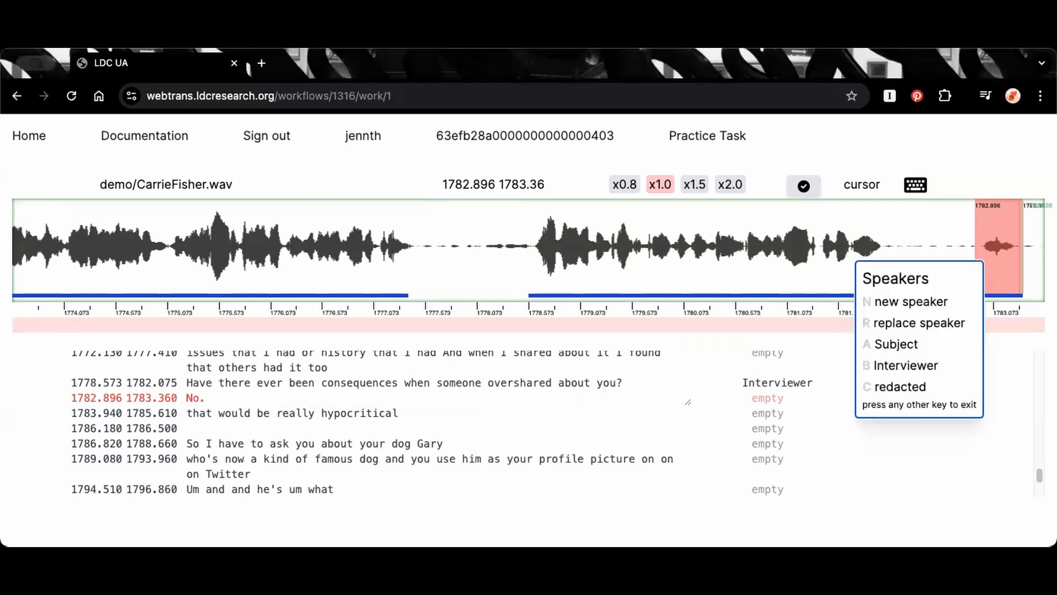
pyautogui.press('a')
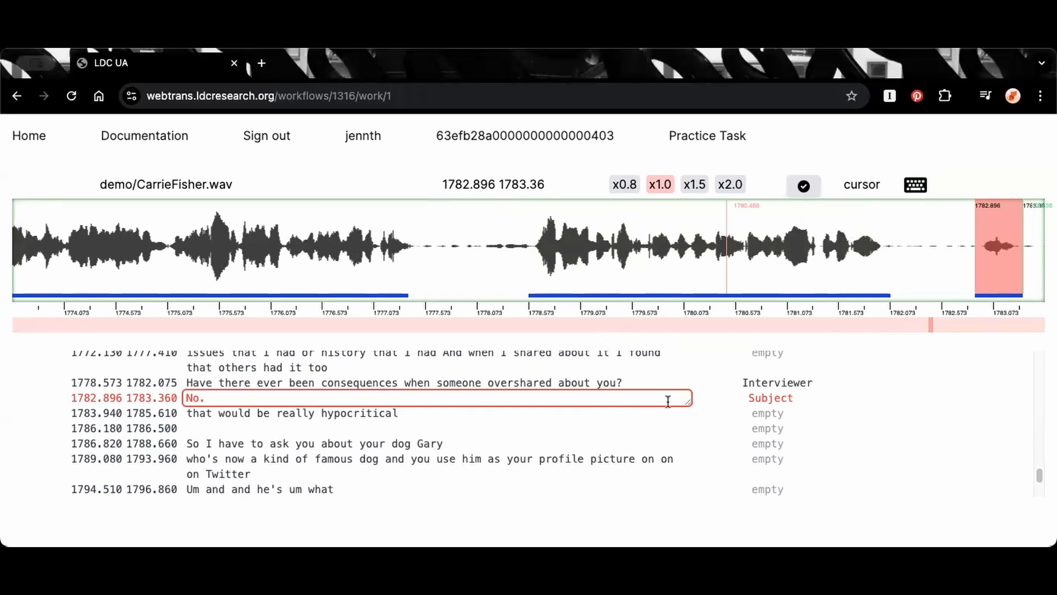
# Play the segment "that would be really hypocritical" and extend its boundaries to 1783.874 and 1785.685
pyautogui.press('Return')
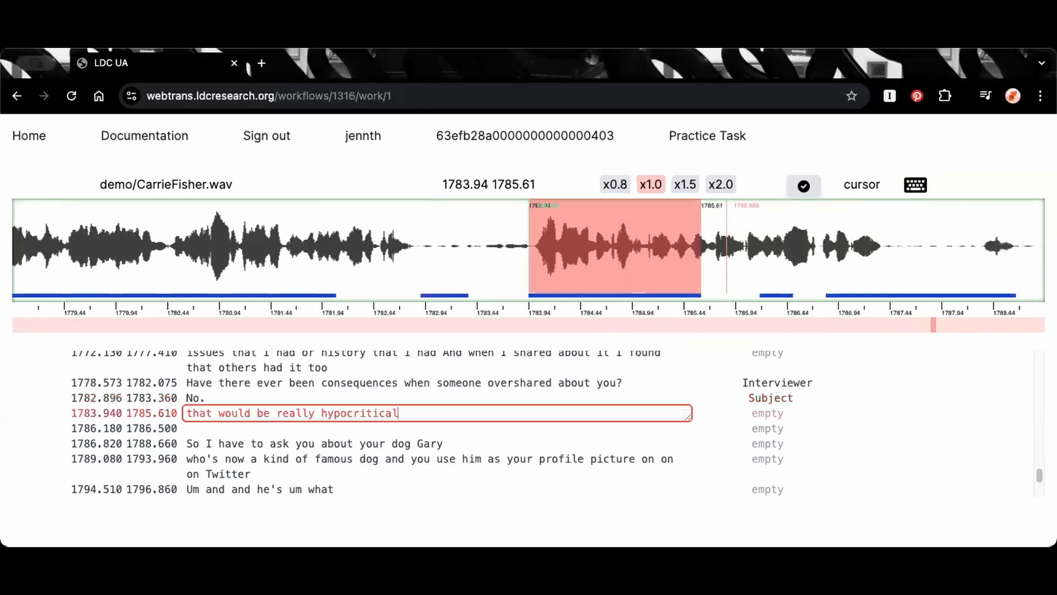
pyautogui.press('Tab')
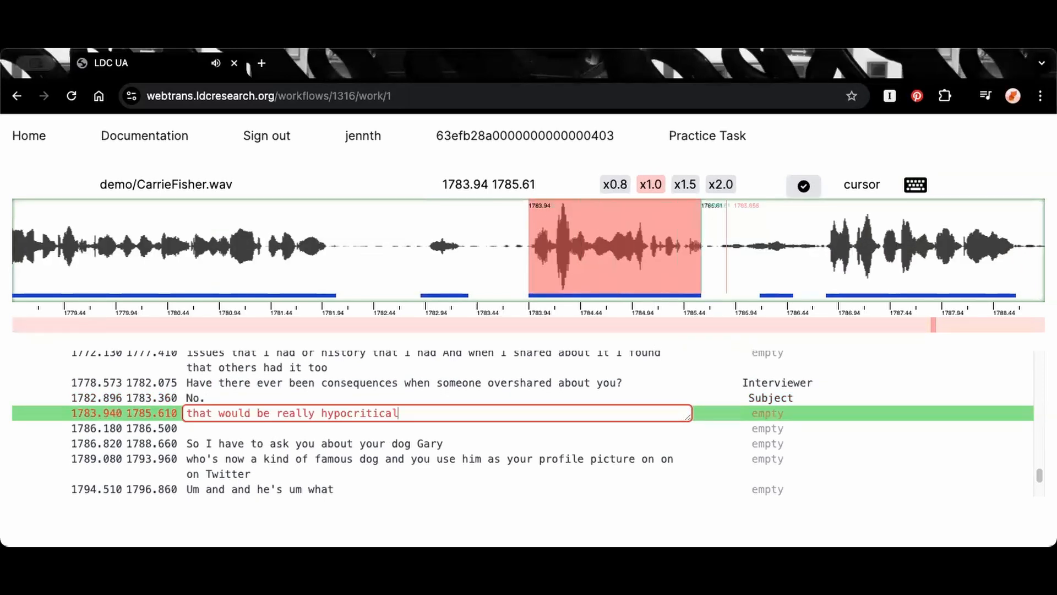
pyautogui.moveTo(526, 257); pyautogui.dragTo(522, 258)
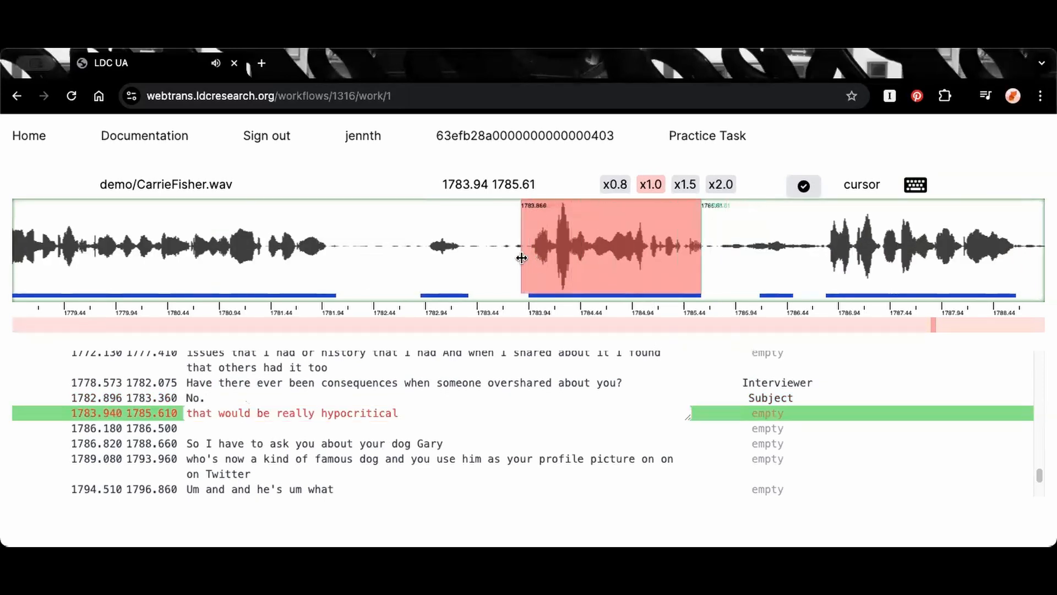
pyautogui.moveTo(709, 269); pyautogui.dragTo(710, 269)
# Correct the active segment's text to "{laugh} That would be really hypocritical."
pyautogui.click(406, 413)
pyautogui.write('.')
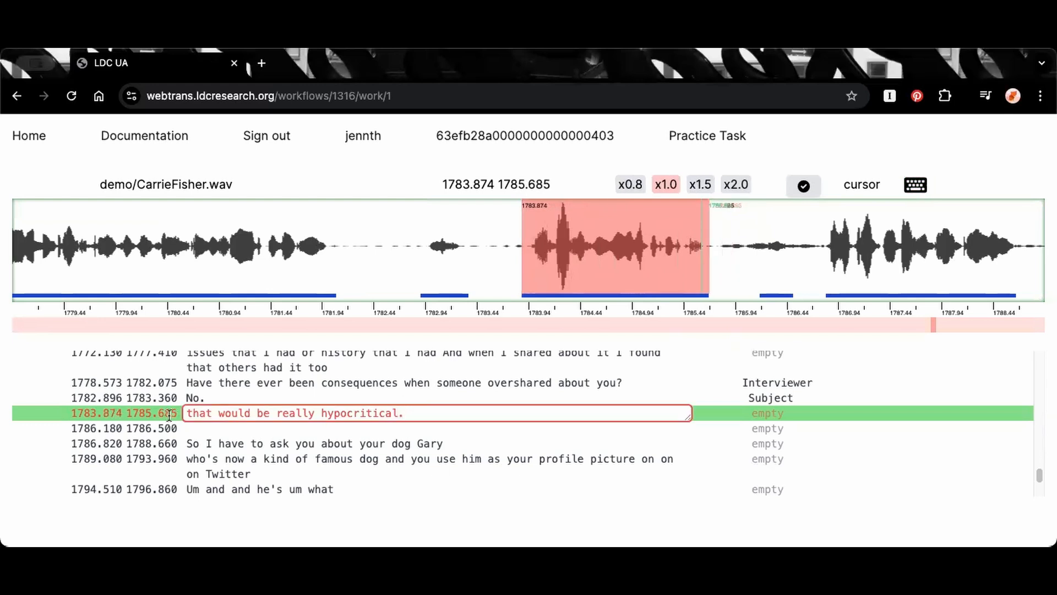
pyautogui.moveTo(192, 413); pyautogui.dragTo(182, 410)
pyautogui.write('T')
pyautogui.click(211, 413)
pyautogui.press('Left')
pyautogui.press('Left')
pyautogui.press('Left')
pyautogui.press('Left')
pyautogui.write('{laugh}')
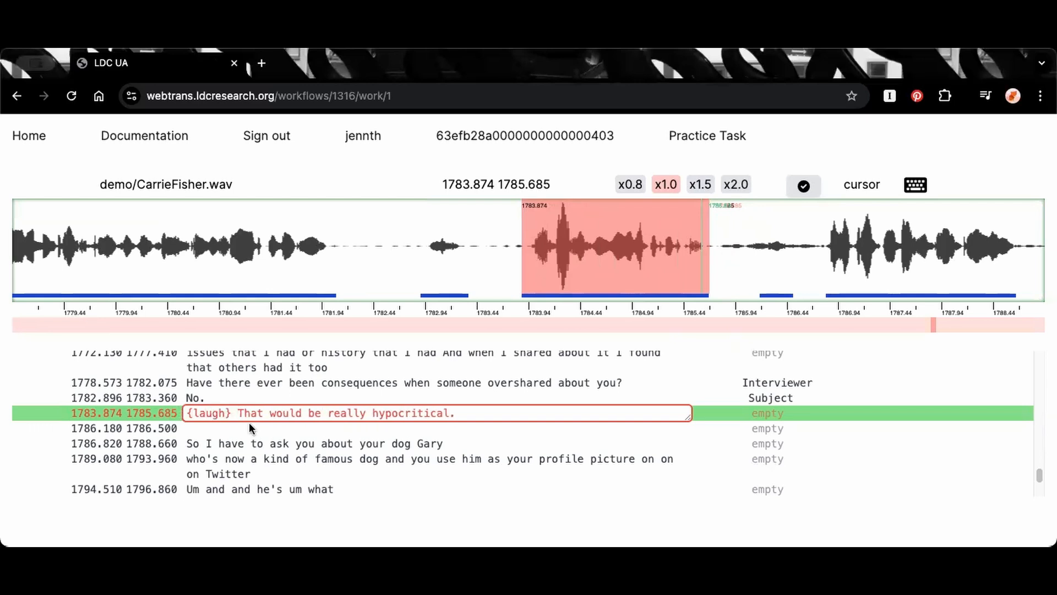
# Select the waveform from 1783.277 to 1783.91, before the laugh segment, and play that audio
pyautogui.click(461, 263)
pyautogui.moveTo(460, 256); pyautogui.dragTo(524, 259)
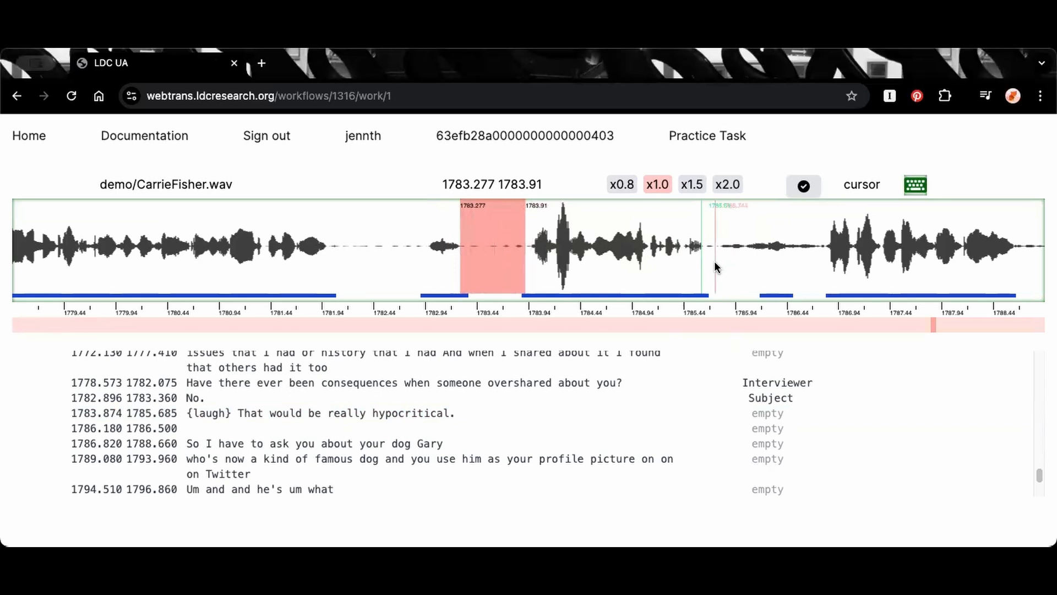
pyautogui.press('Tab')
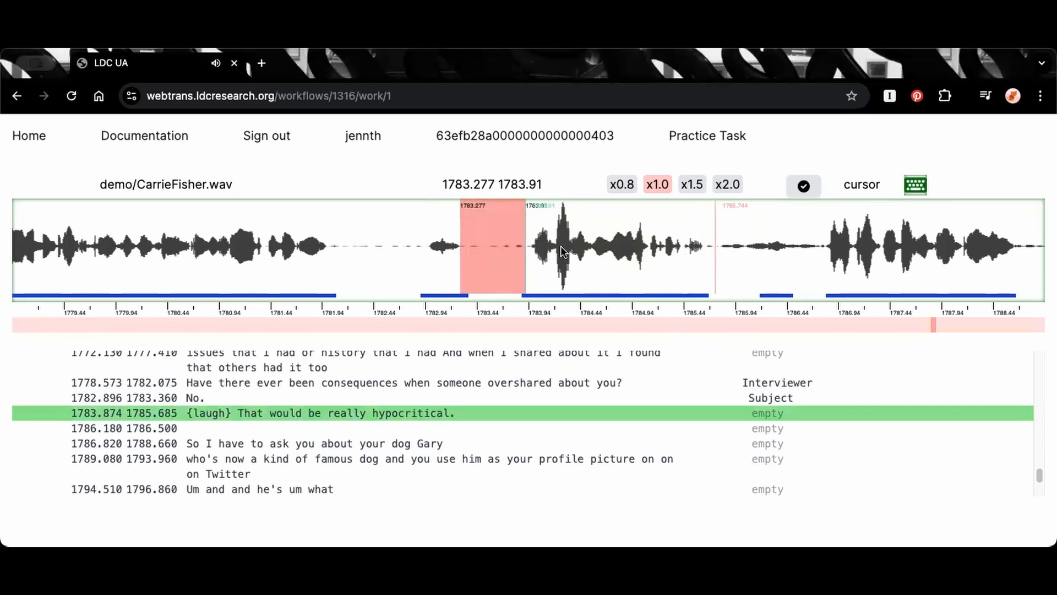
pyautogui.click(484, 244)
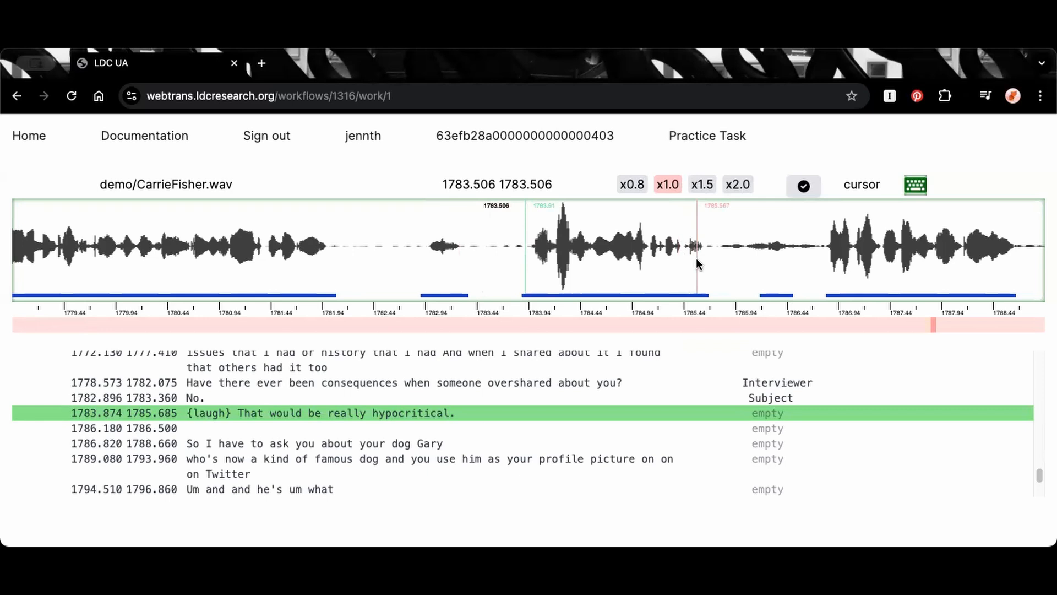
# Assign the Subject speaker to the segment "{laugh} That would be really hypocritical."
pyautogui.click(485, 411)
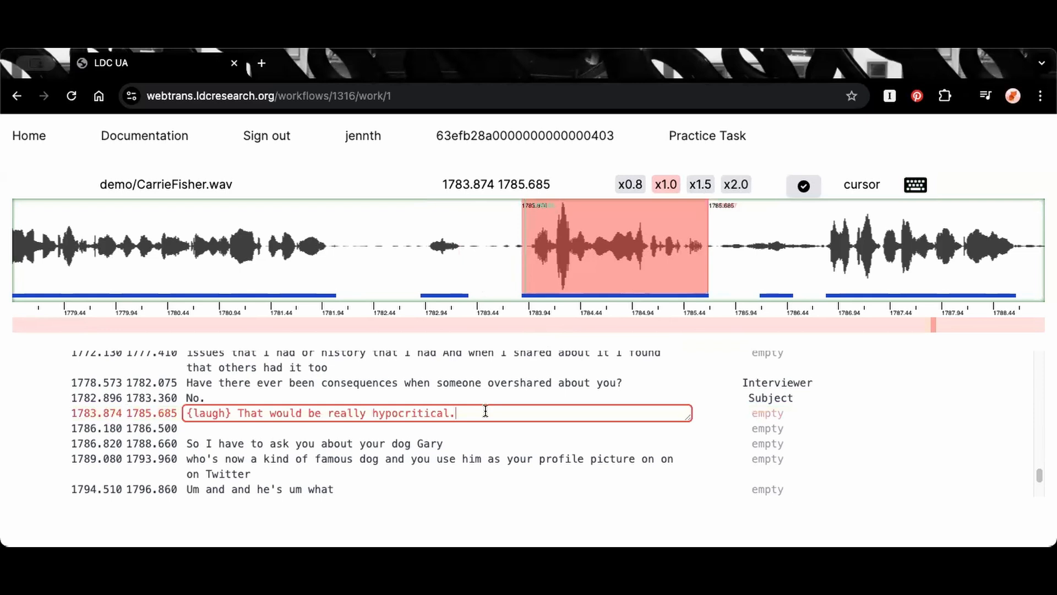
pyautogui.hotkey('ctrl', 's')
pyautogui.press('a')
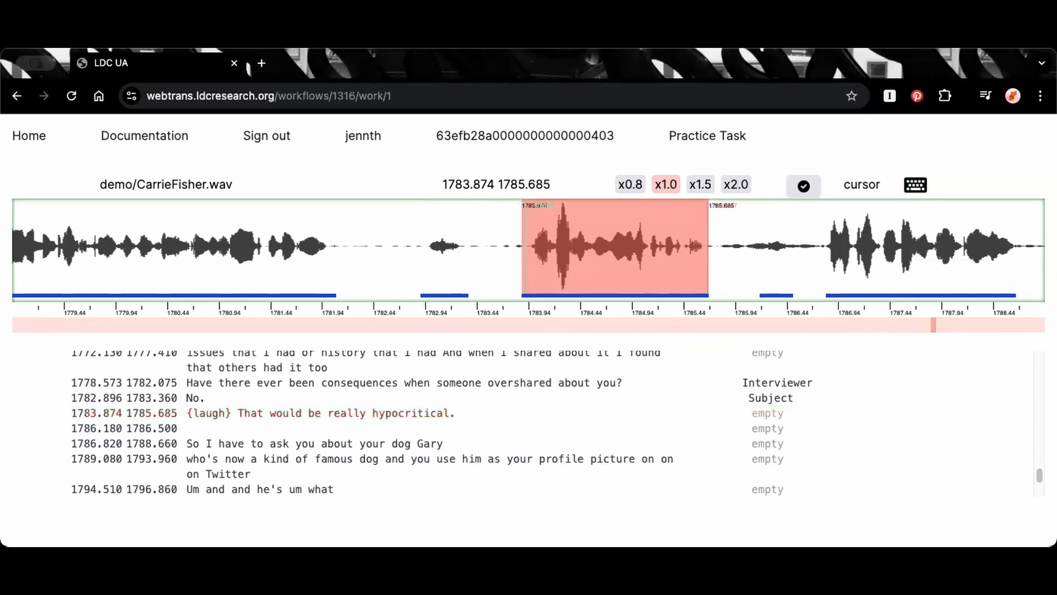
# Check the audio around the empty segment at 1786.180 by selecting and playing the waveform from 1785.715 to 1786.753
pyautogui.press('Return')
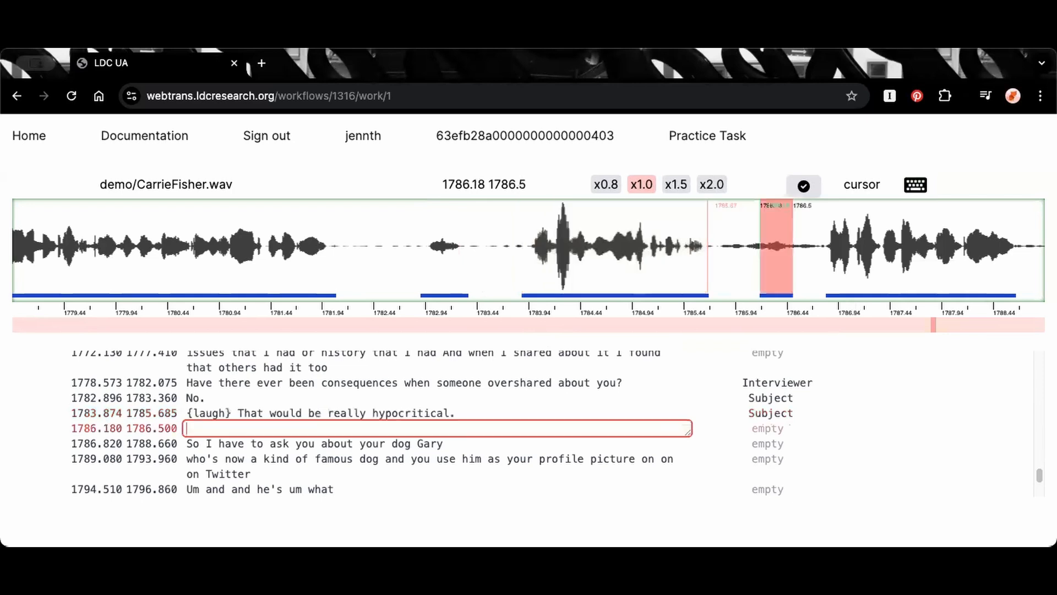
pyautogui.click(727, 251)
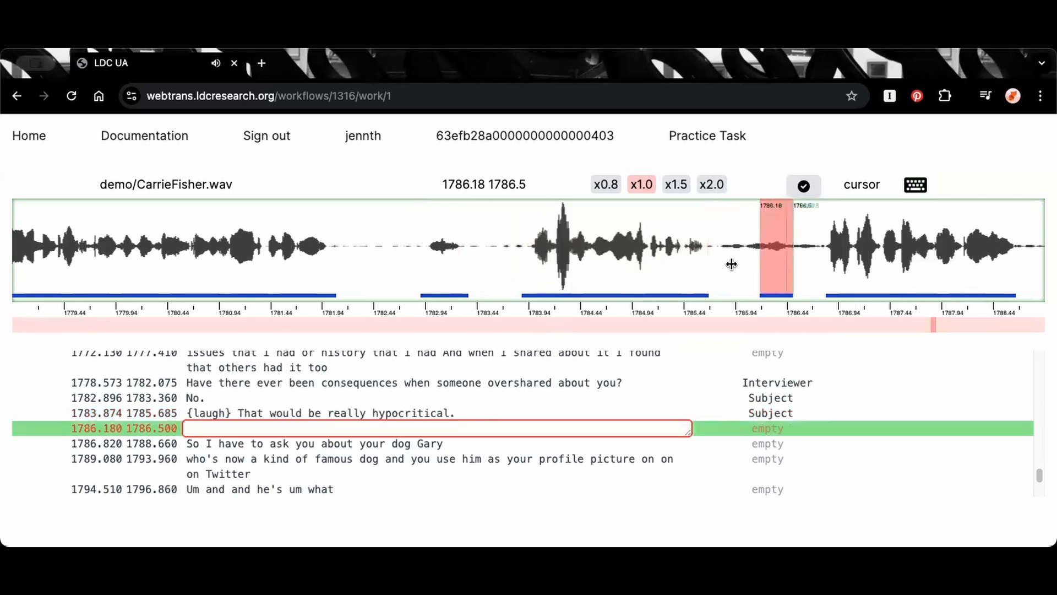
pyautogui.click(721, 248)
pyautogui.click(722, 246)
pyautogui.moveTo(712, 247); pyautogui.dragTo(820, 247)
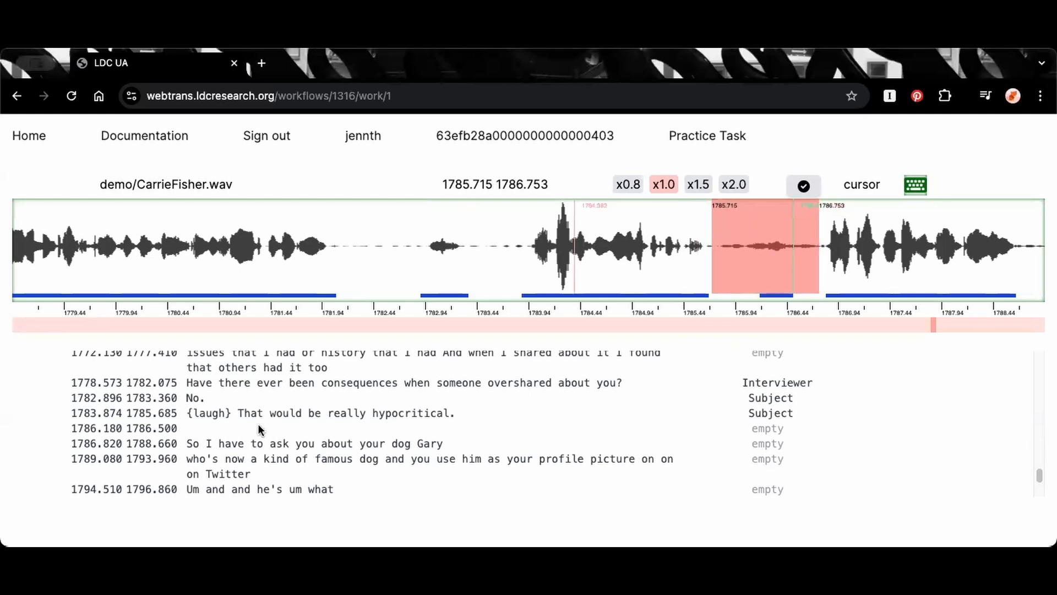
pyautogui.press('Tab')
# Delete the empty segment spanning 1786.180 to 1786.500 and bring the speech that follows it into view
pyautogui.click(262, 425)
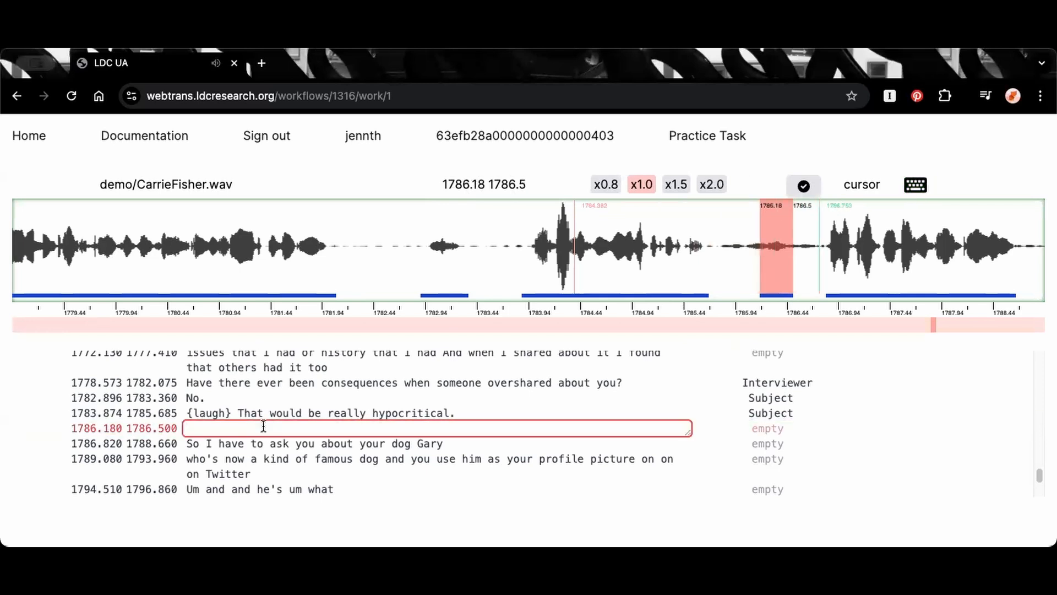
pyautogui.hotkey('ctrl', 'd')
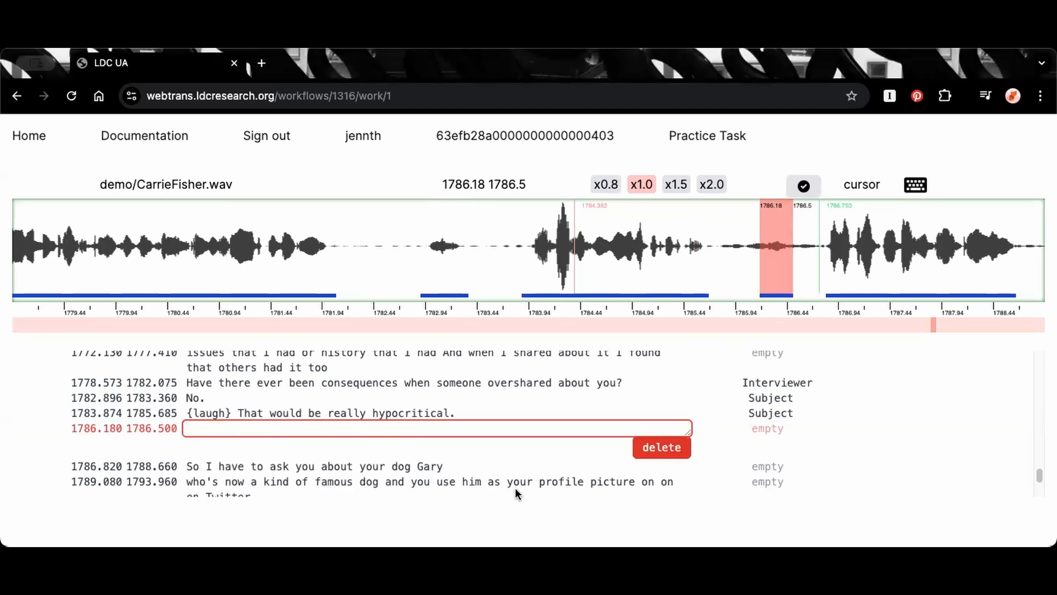
pyautogui.click(653, 443)
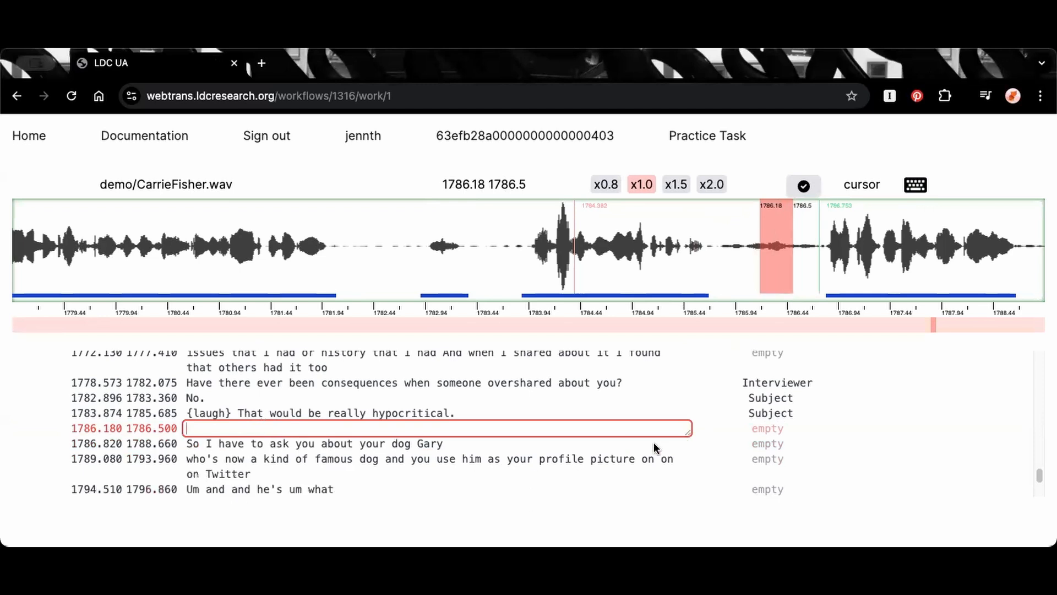
pyautogui.click(722, 235)
pyautogui.press('f')
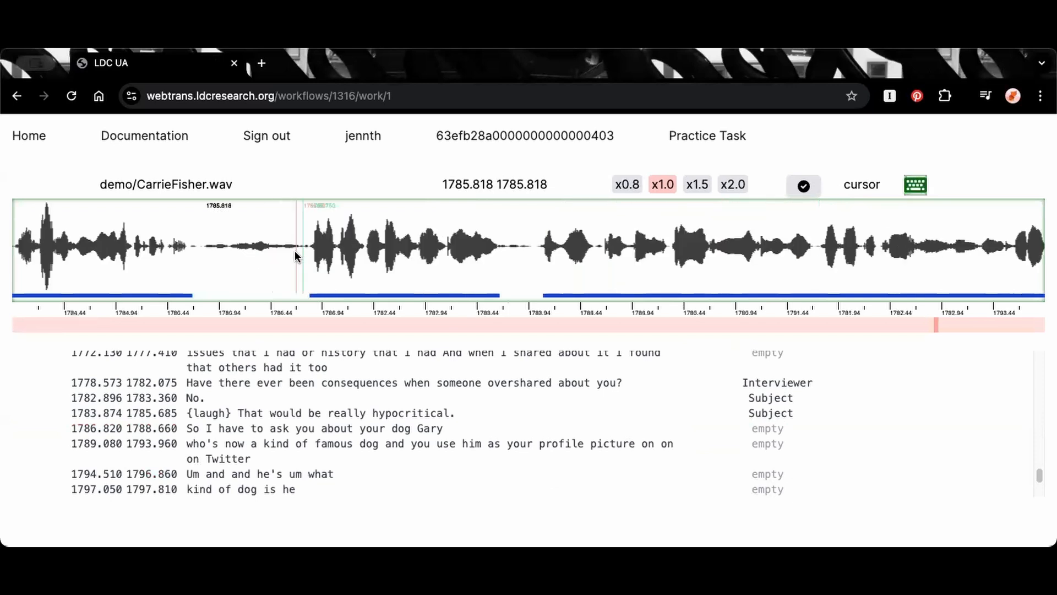
# Play the segment "So I have to ask you about your dog Gary" and assign the Interviewer speaker to it
pyautogui.click(274, 429)
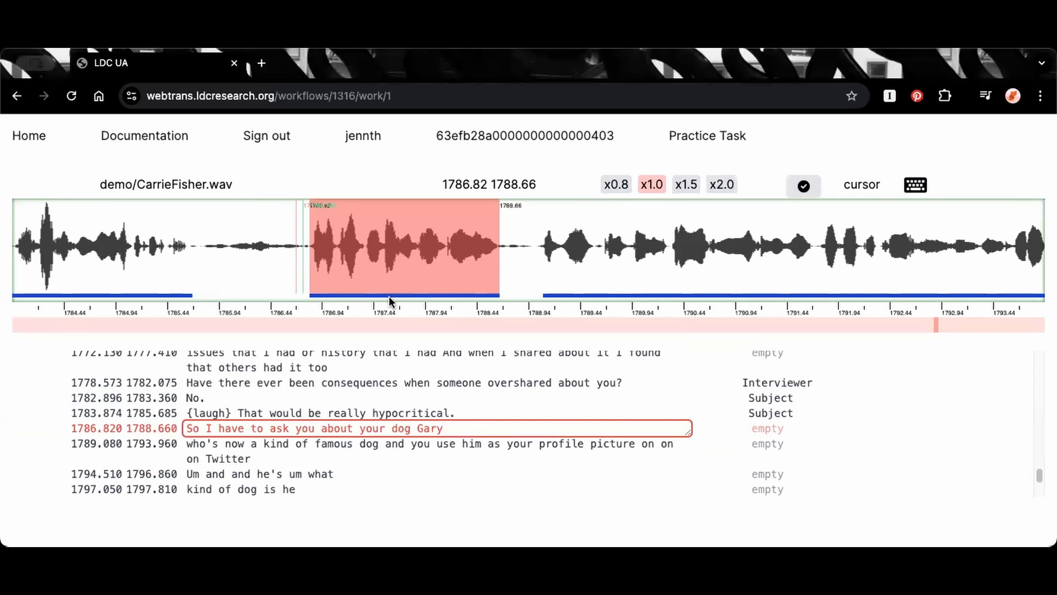
pyautogui.click(381, 271)
pyautogui.click(406, 287)
pyautogui.press('Tab')
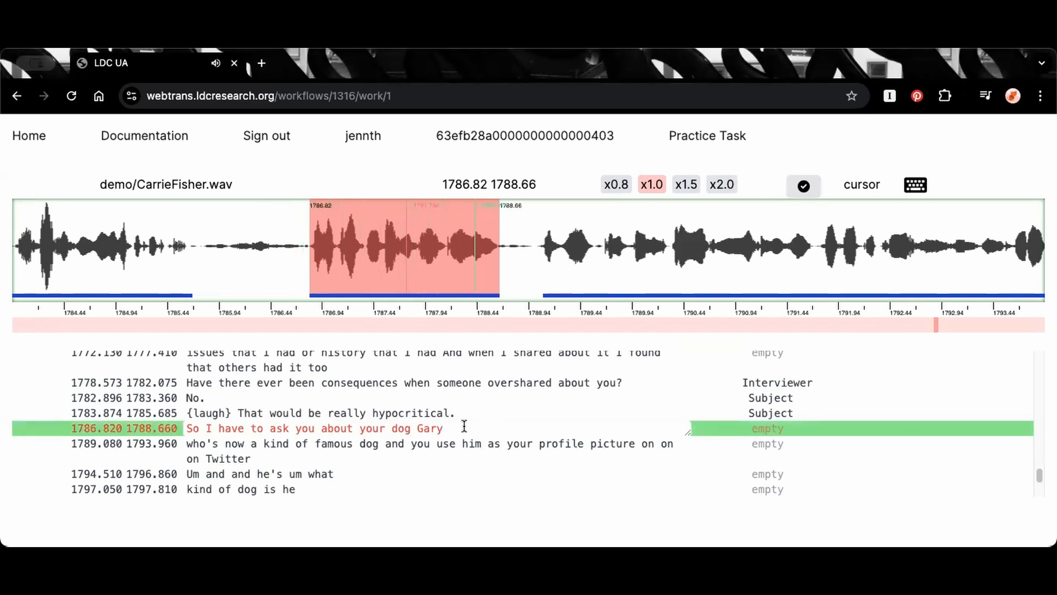
pyautogui.click(466, 427)
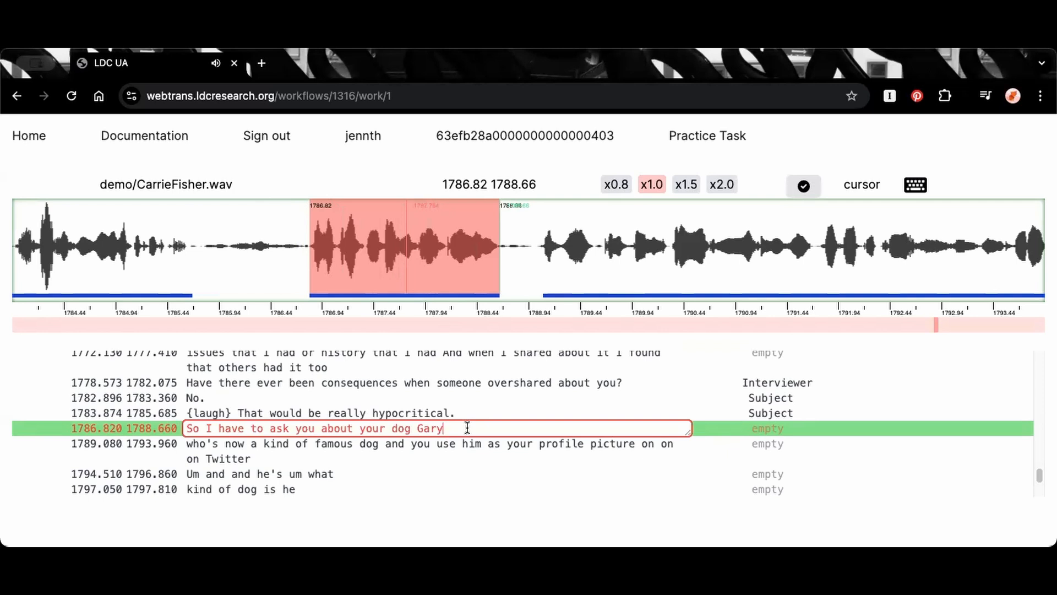
pyautogui.hotkey('ctrl', 's')
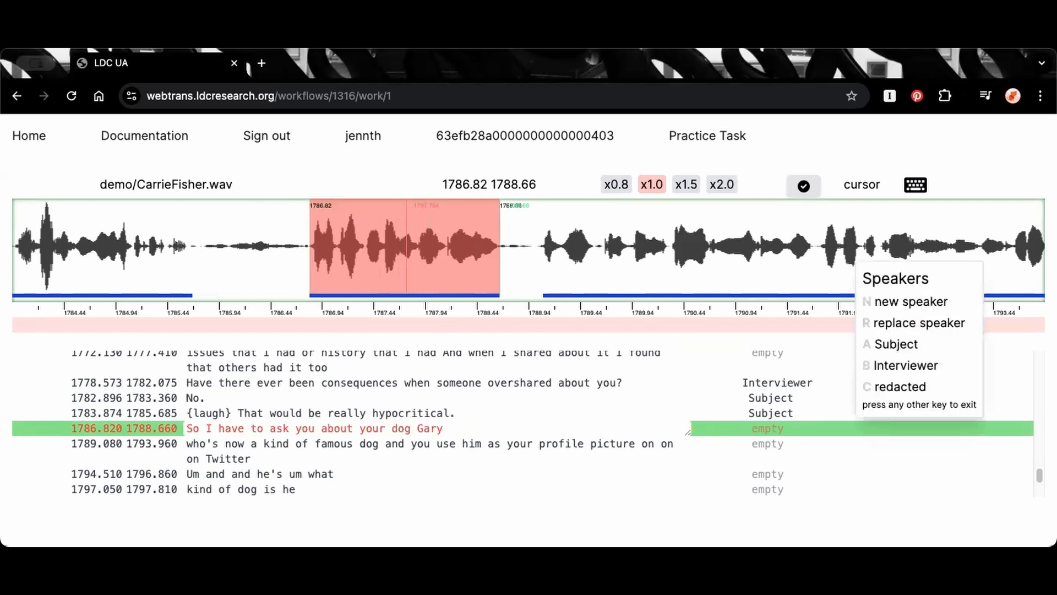
pyautogui.press('b')
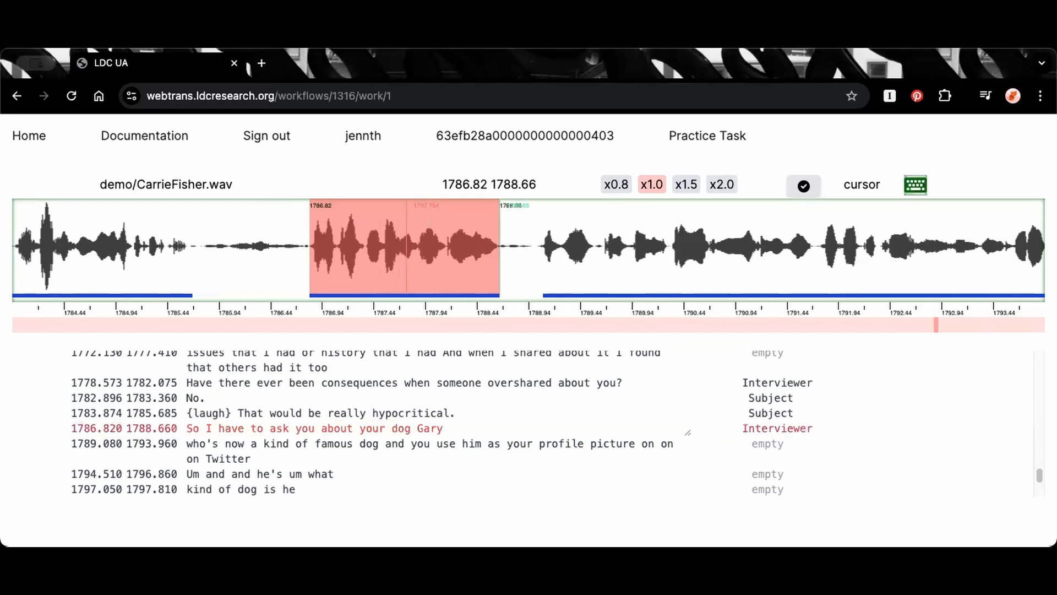
# Extend the Gary segment to span 1786.739 to 1788.760 and add a comma after "Gary"
pyautogui.press('Left')
pyautogui.press('Left')
pyautogui.press('Left')
pyautogui.press('Left')
pyautogui.press('Left')
pyautogui.press('Left')
pyautogui.press('Left')
pyautogui.press('Left')
pyautogui.press('Left')
pyautogui.press('Left')
pyautogui.press('Left')
pyautogui.press('Left')
pyautogui.press('Left')
pyautogui.press('Left')
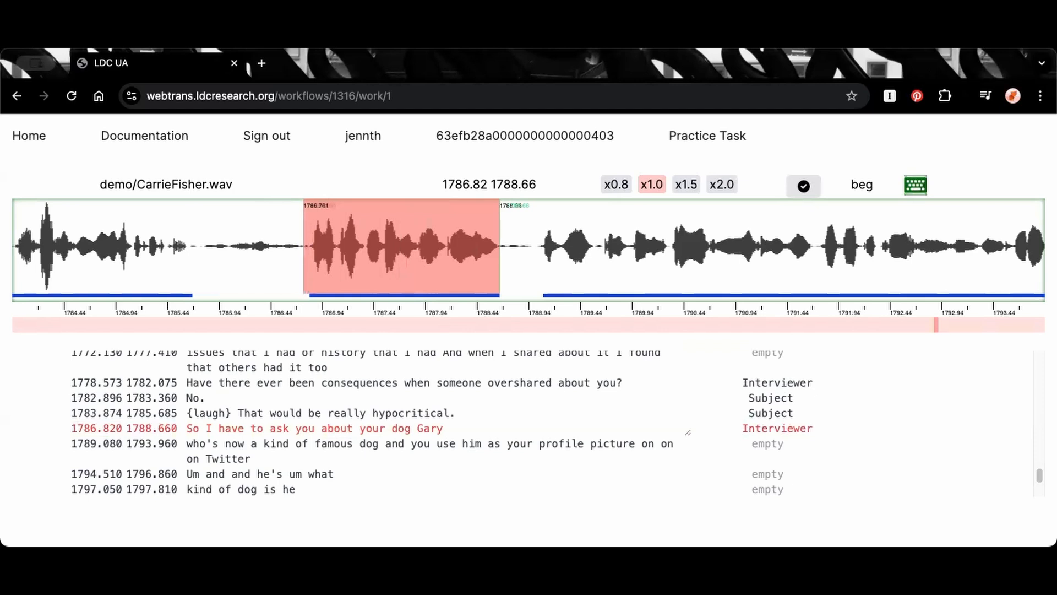
pyautogui.press('Return')
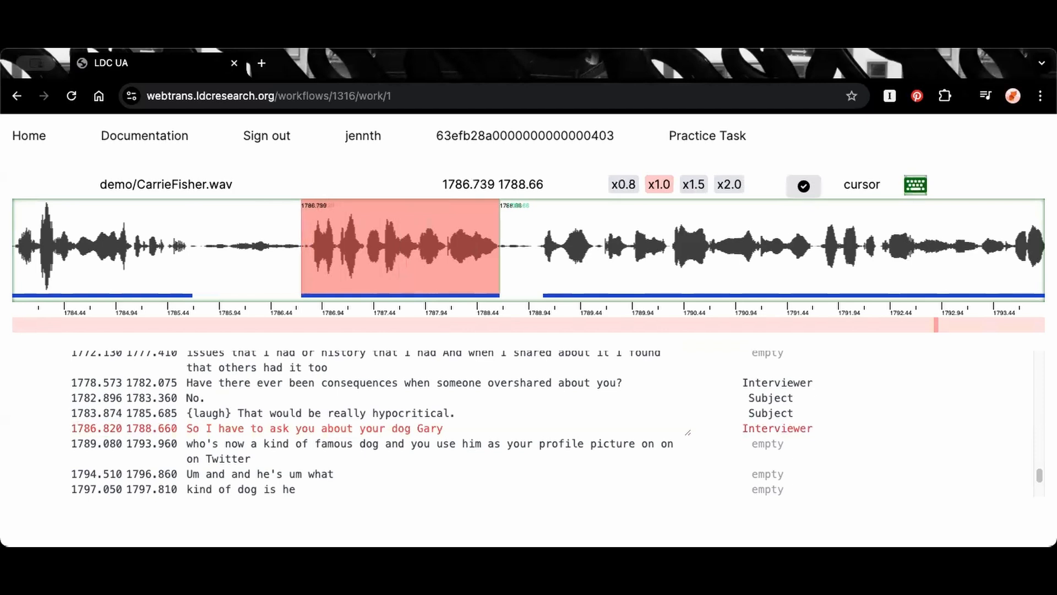
pyautogui.press('e')
pyautogui.press('Right')
pyautogui.press('Return')
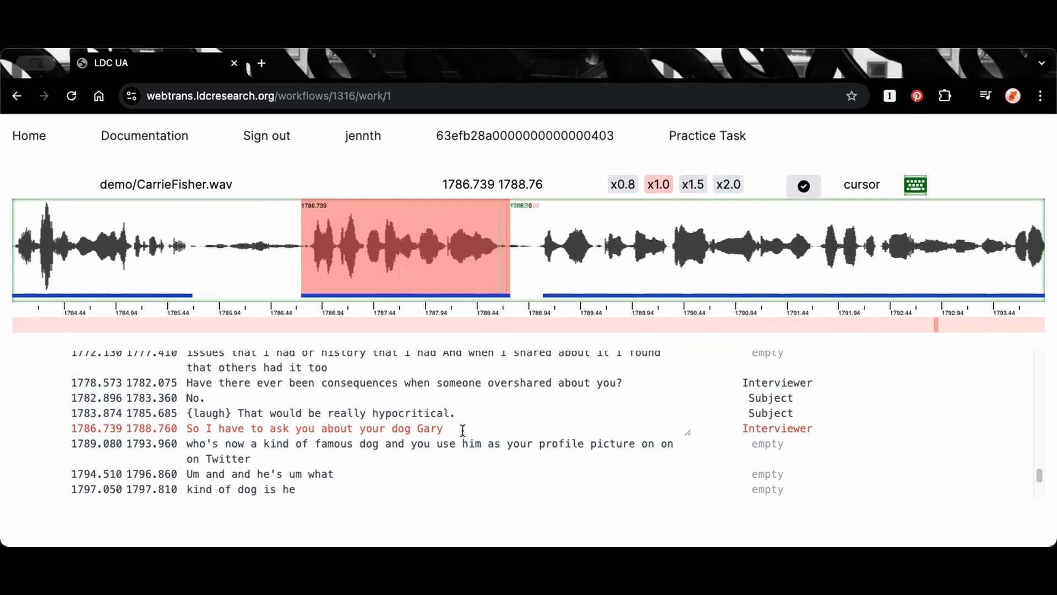
pyautogui.click(457, 428)
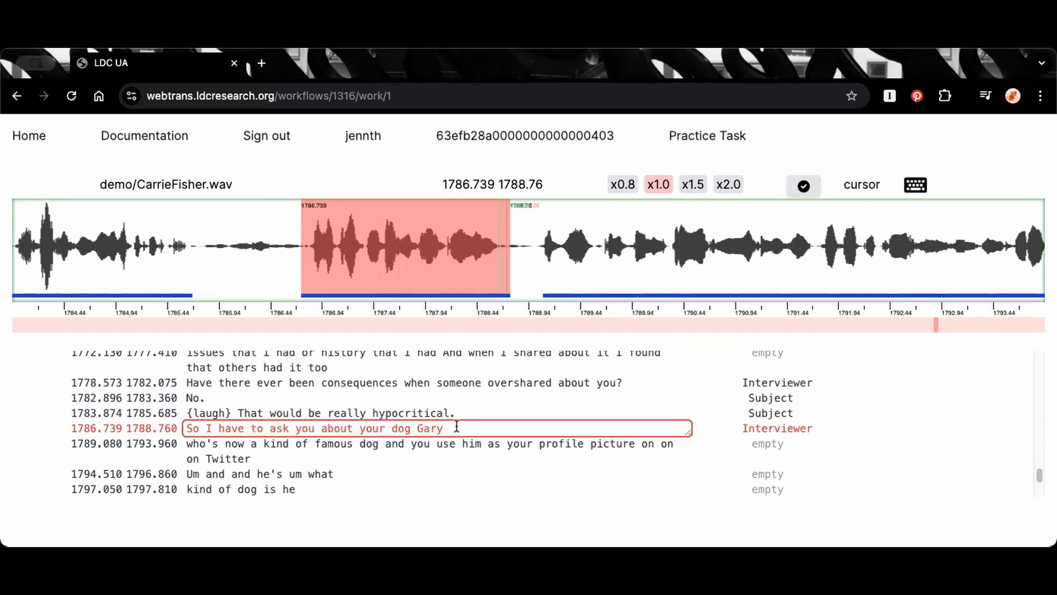
pyautogui.write(',')
# Check the pause between the Gary segment and the following one by selecting and playing that stretch of waveform
pyautogui.click(542, 246)
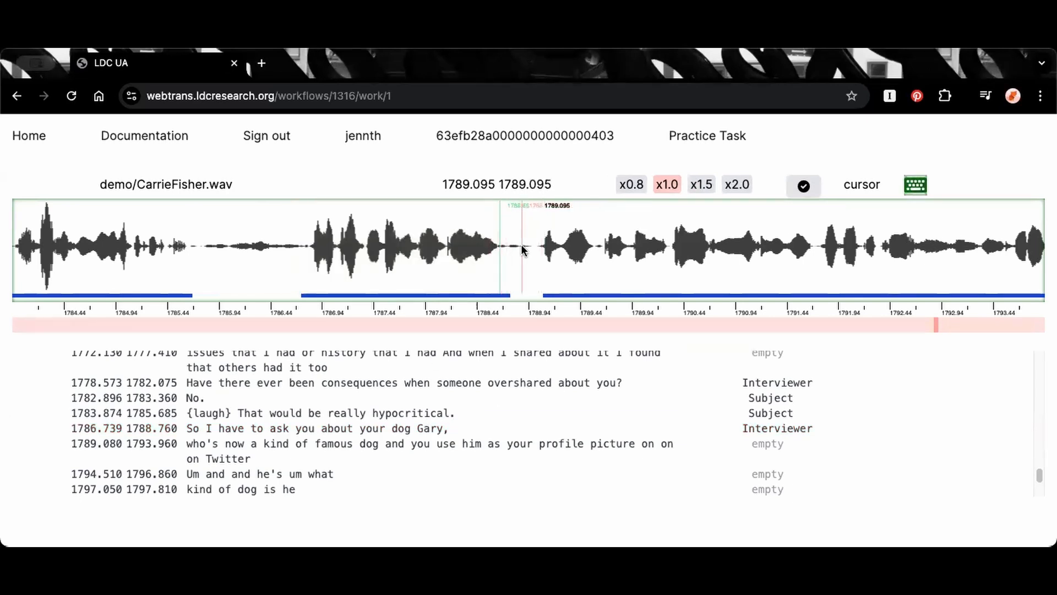
pyautogui.moveTo(531, 246); pyautogui.dragTo(499, 246)
pyautogui.press('Tab')
pyautogui.click(557, 246)
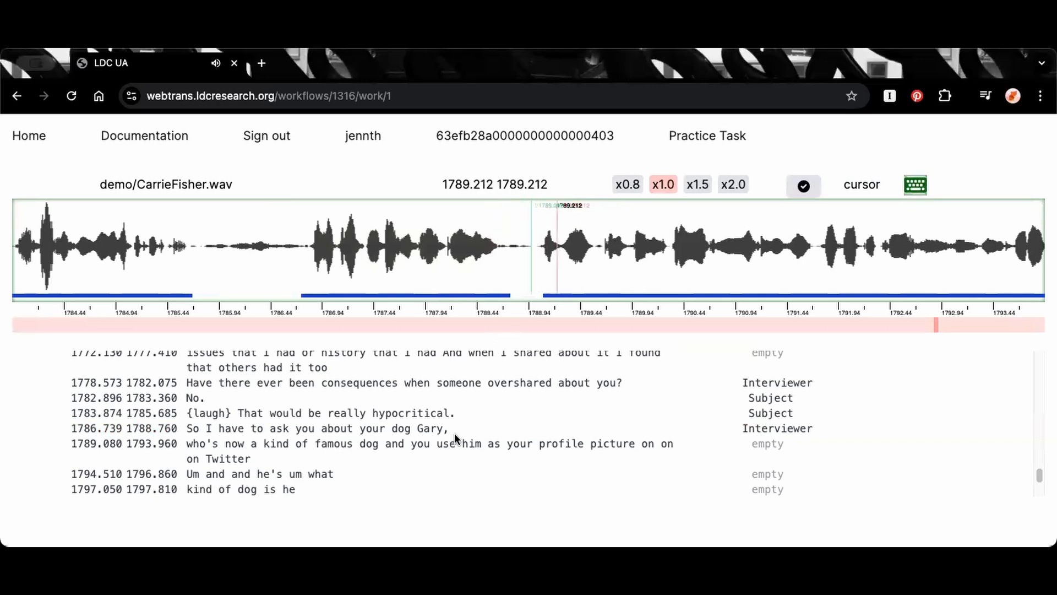
# Play the segment beginning "who's now a kind of famous dog", add a comma after "Twitter" and set its start to 1788.980
pyautogui.click(436, 442)
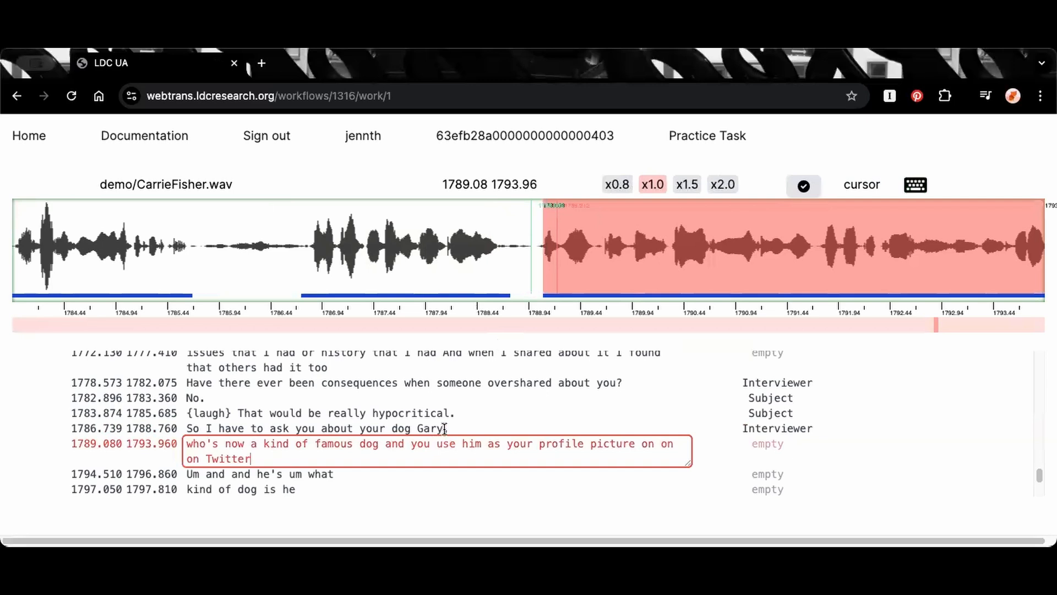
pyautogui.click(465, 429)
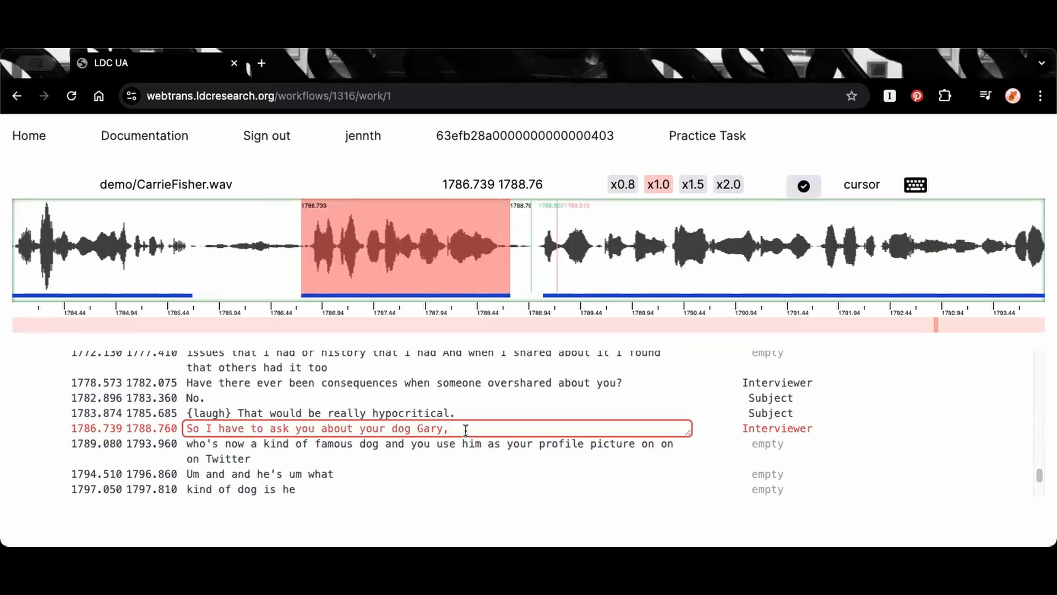
pyautogui.press('Return')
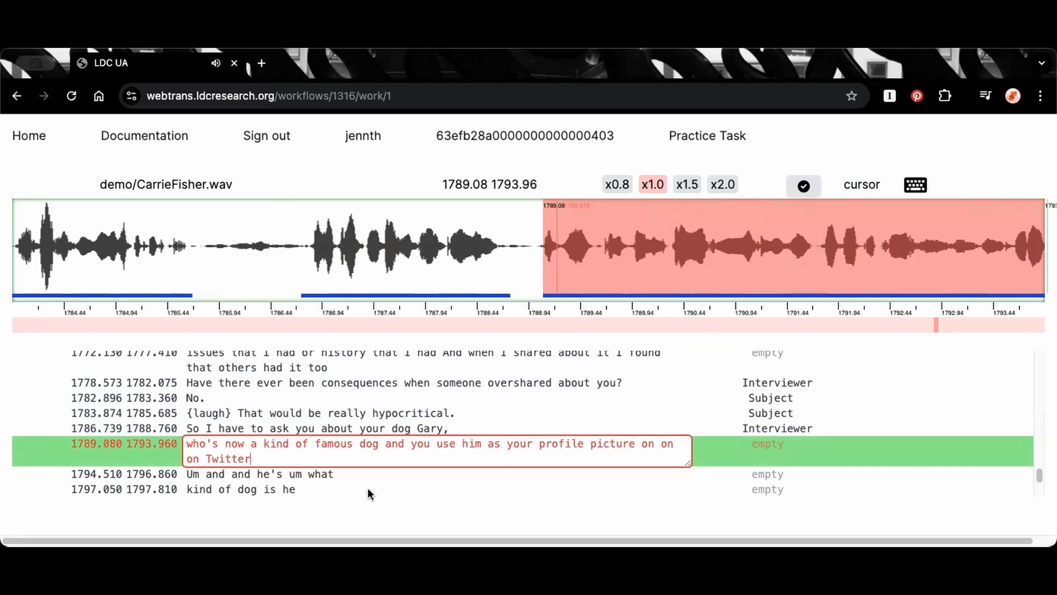
pyautogui.write(',')
pyautogui.press('Escape')
pyautogui.press('e')
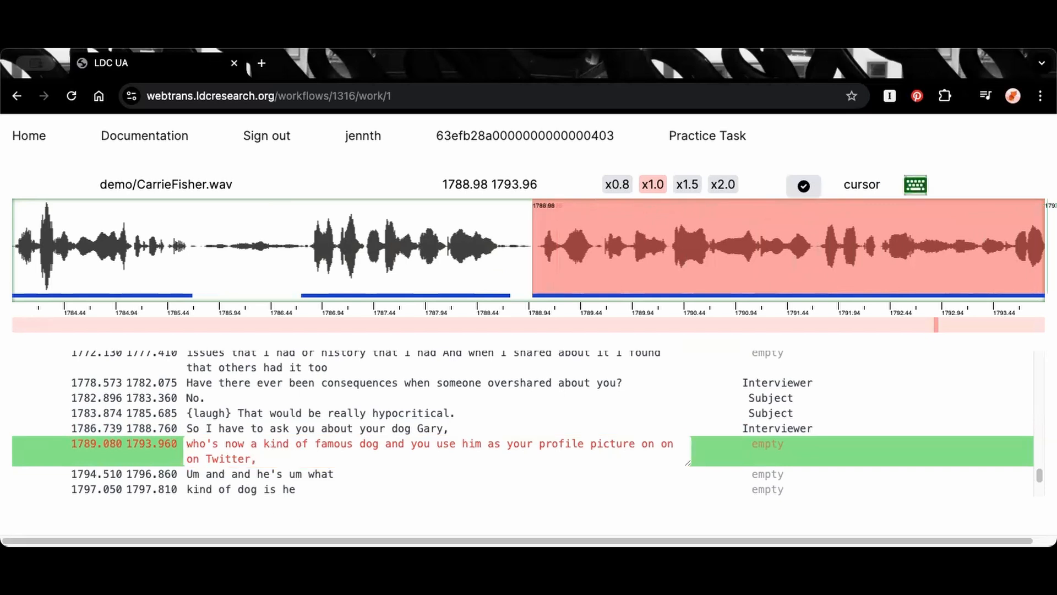
# Check the waveform from 1789.323 to 1790.266 and insert "f- #" after "who's now a" in the segment's text
pyautogui.click(252, 444)
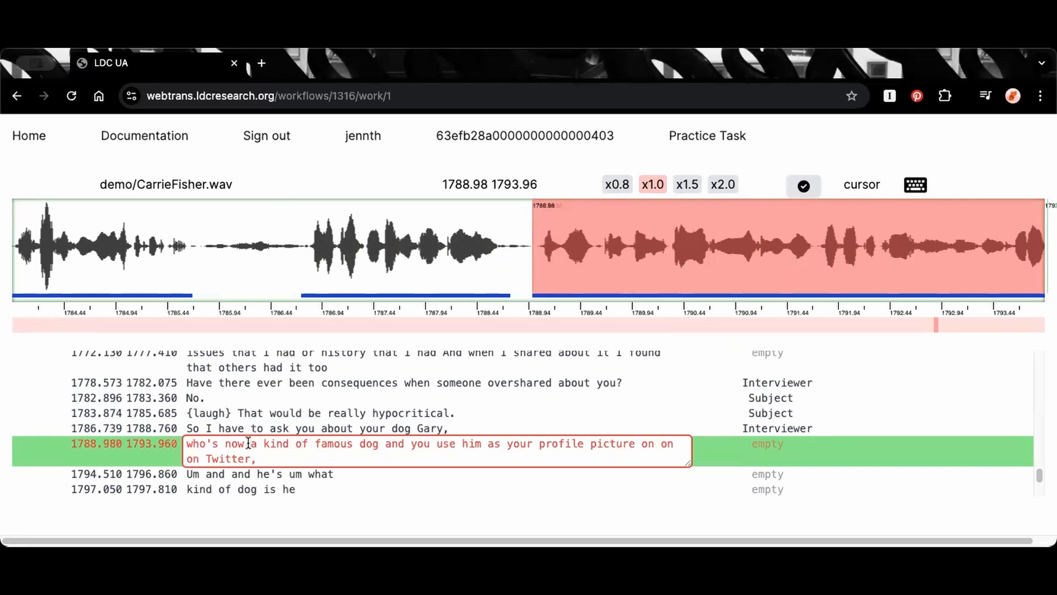
pyautogui.click(624, 244)
pyautogui.moveTo(569, 245); pyautogui.dragTo(665, 252)
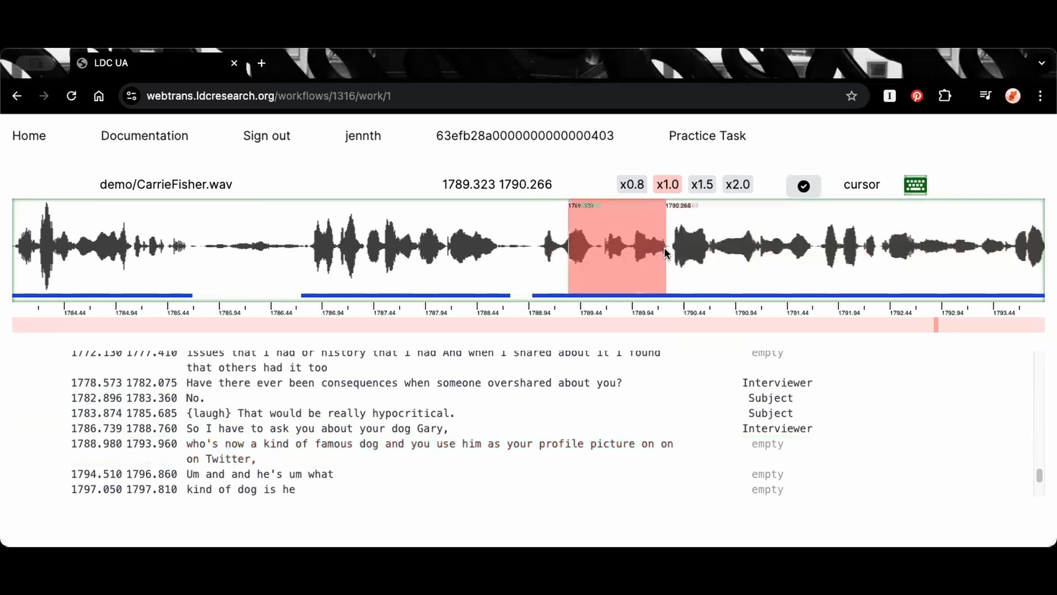
pyautogui.click(263, 443)
pyautogui.click(263, 443)
pyautogui.write('f- #')
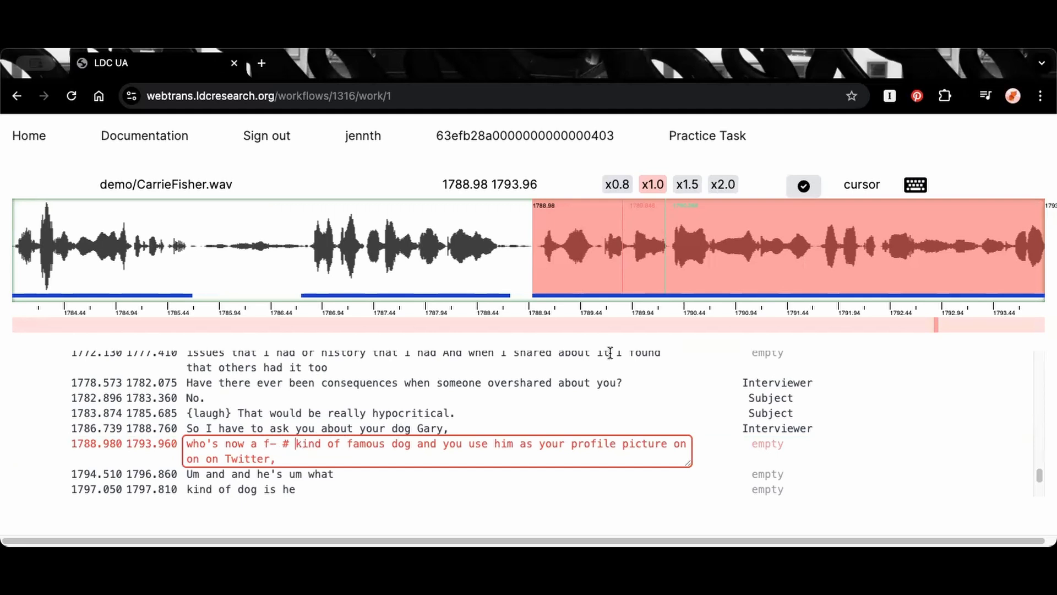
# Add a comma after "famous dog" and assign the Interviewer speaker to that segment
pyautogui.click(408, 445)
pyautogui.write(',')
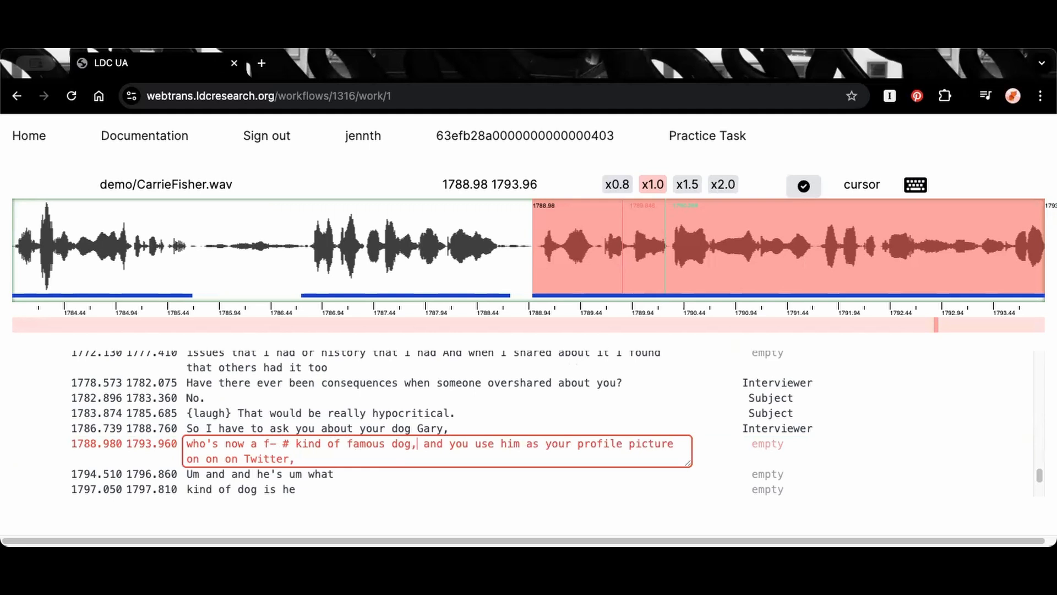
pyautogui.hotkey('ctrl', 's')
pyautogui.press('b')
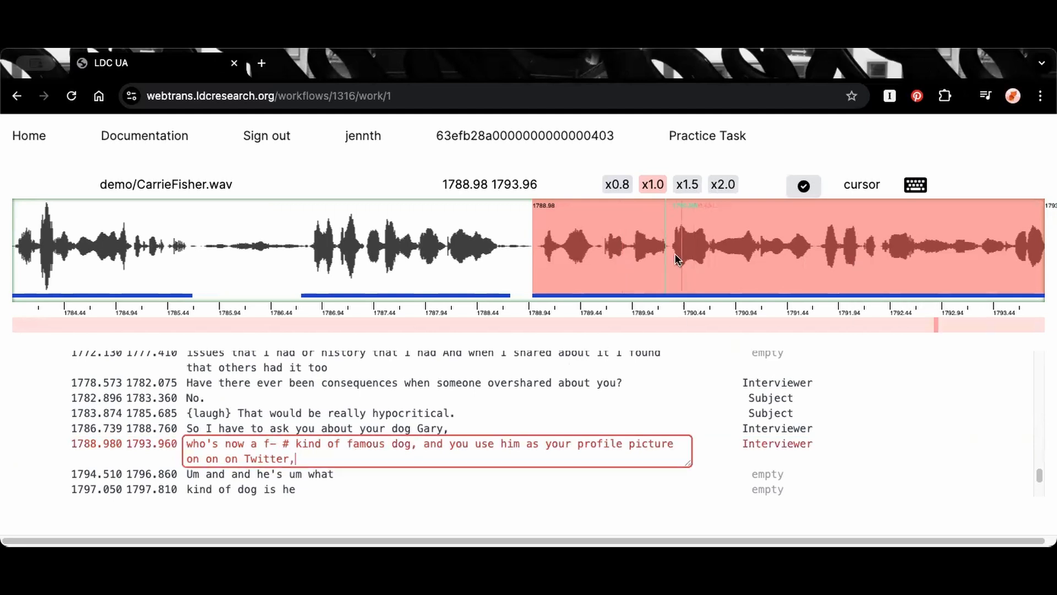
# Extend the end of the "who's now a f- # kind of famous dog" segment to 1794.060
pyautogui.click(675, 254)
pyautogui.hotkey('shift', 'Right')
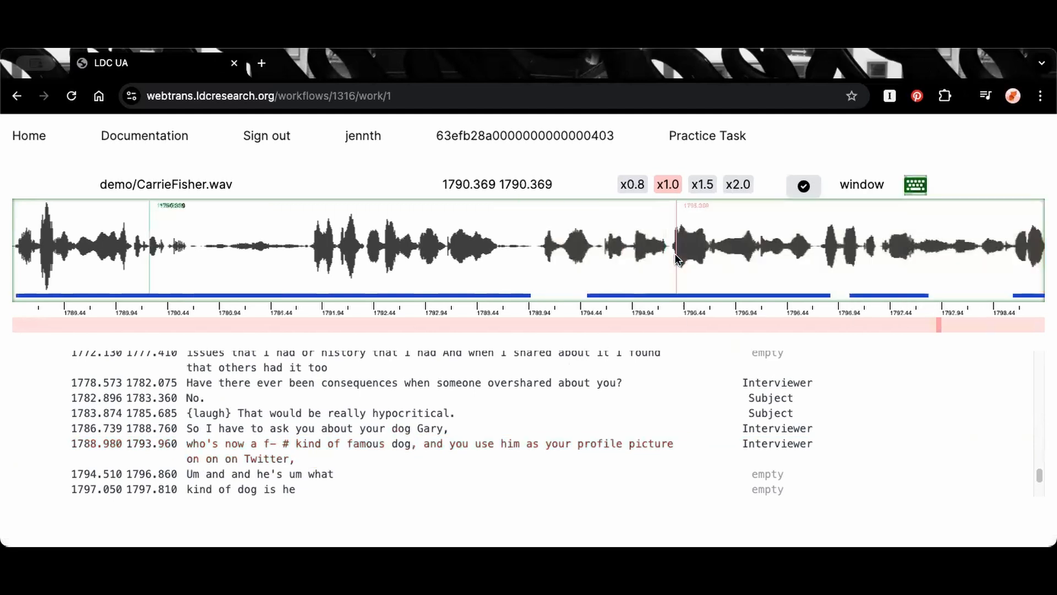
pyautogui.hotkey('shift', 'Left')
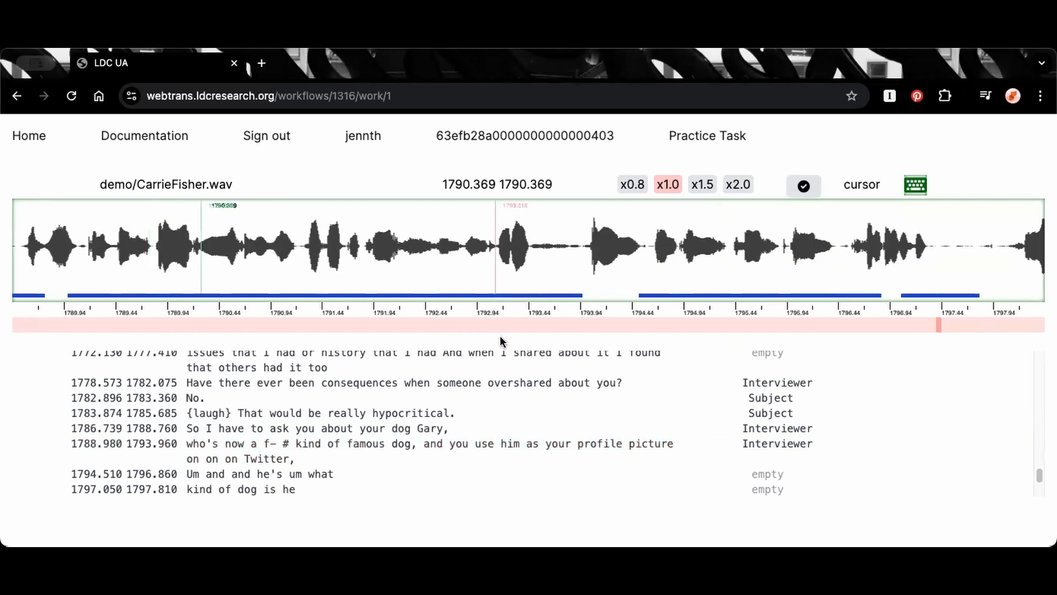
pyautogui.click(462, 444)
pyautogui.press('Escape')
pyautogui.hotkey('alt', 'Right')
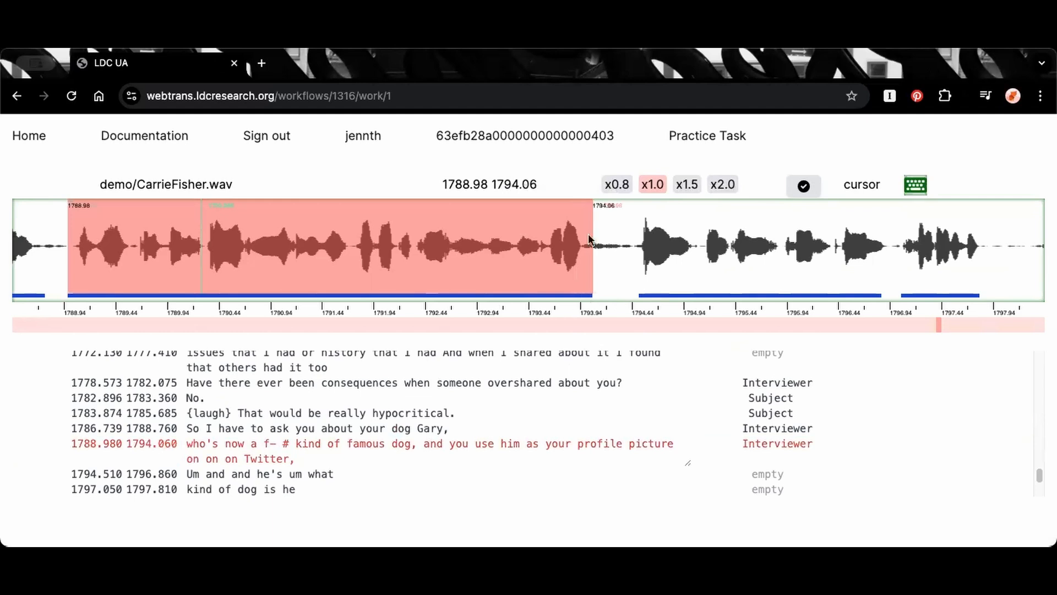
# Play the segment "Um and and he's um what" and widen it to span 1794.410 to 1796.960
pyautogui.click(589, 444)
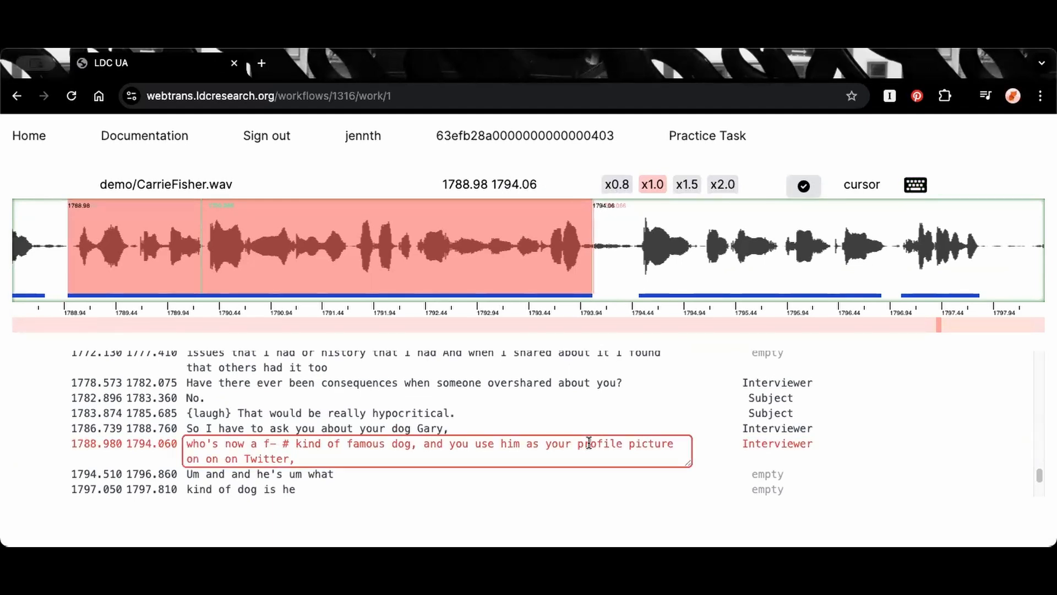
pyautogui.press('Return')
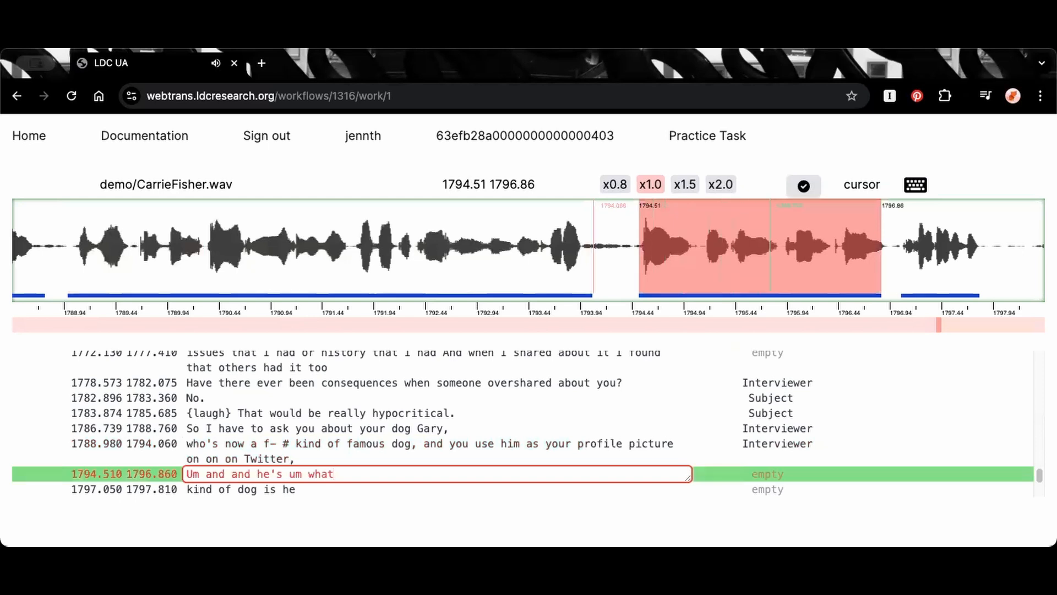
pyautogui.press('Escape')
pyautogui.press('a')
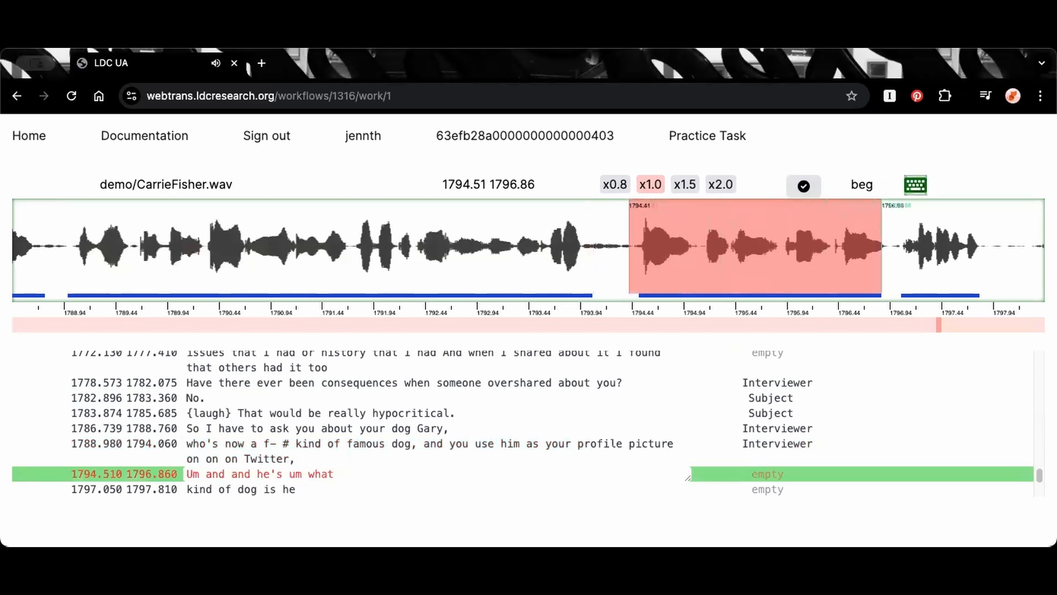
pyautogui.press('f')
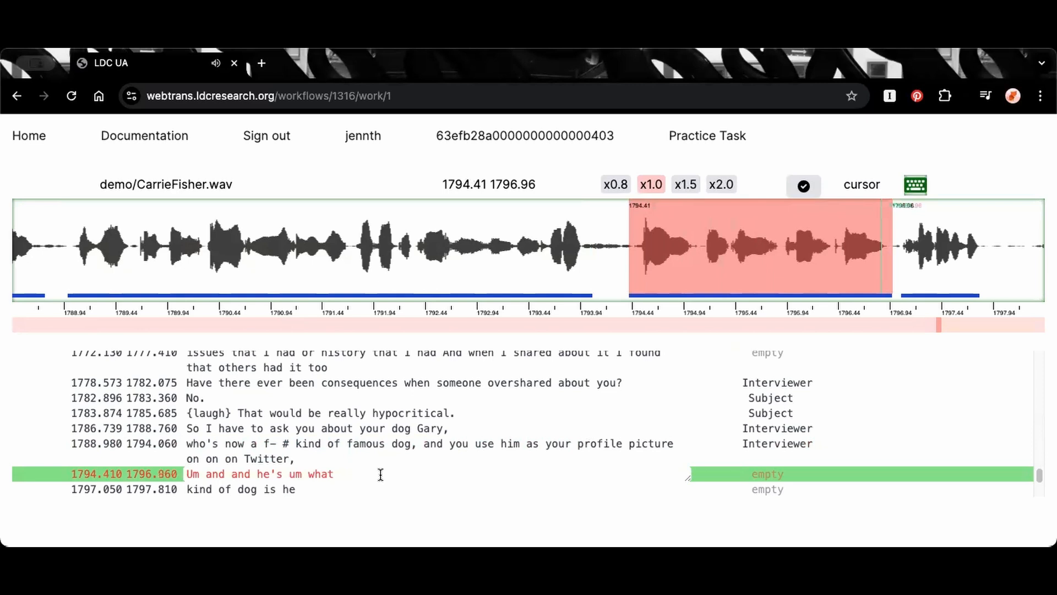
# Change that segment's text to "um and= and he's um what" and assign the Interviewer speaker to it
pyautogui.click(192, 473)
pyautogui.moveTo(192, 473); pyautogui.dragTo(184, 474)
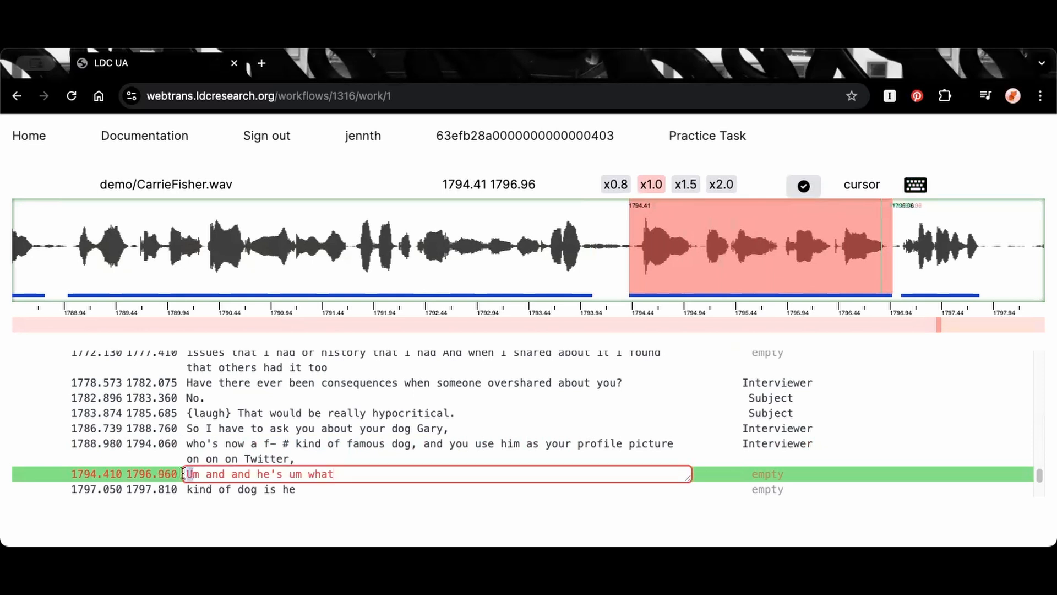
pyautogui.write('u')
pyautogui.hotkey('ctrl', 's')
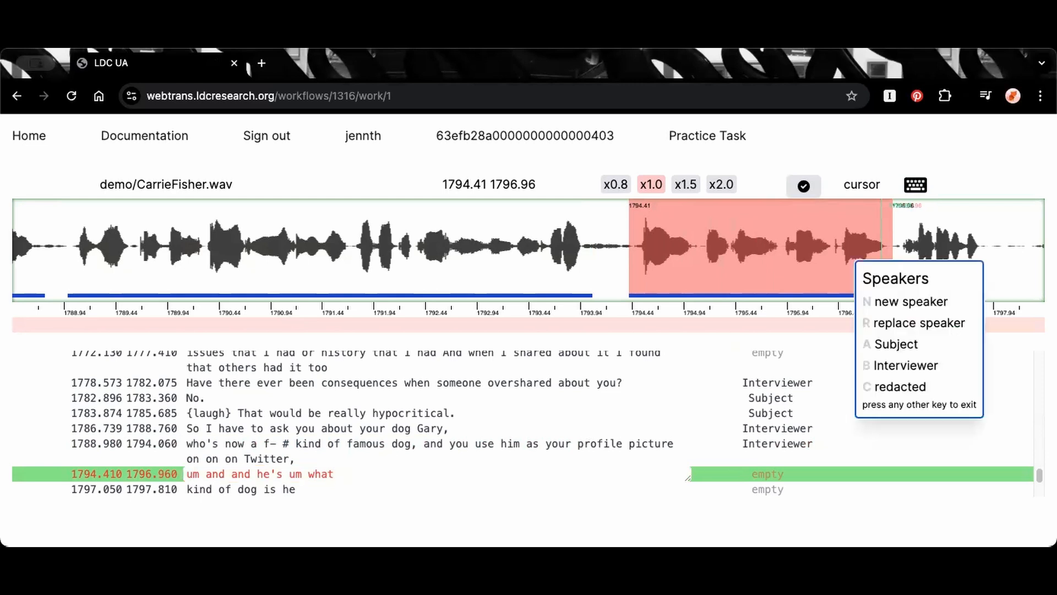
pyautogui.press('4')
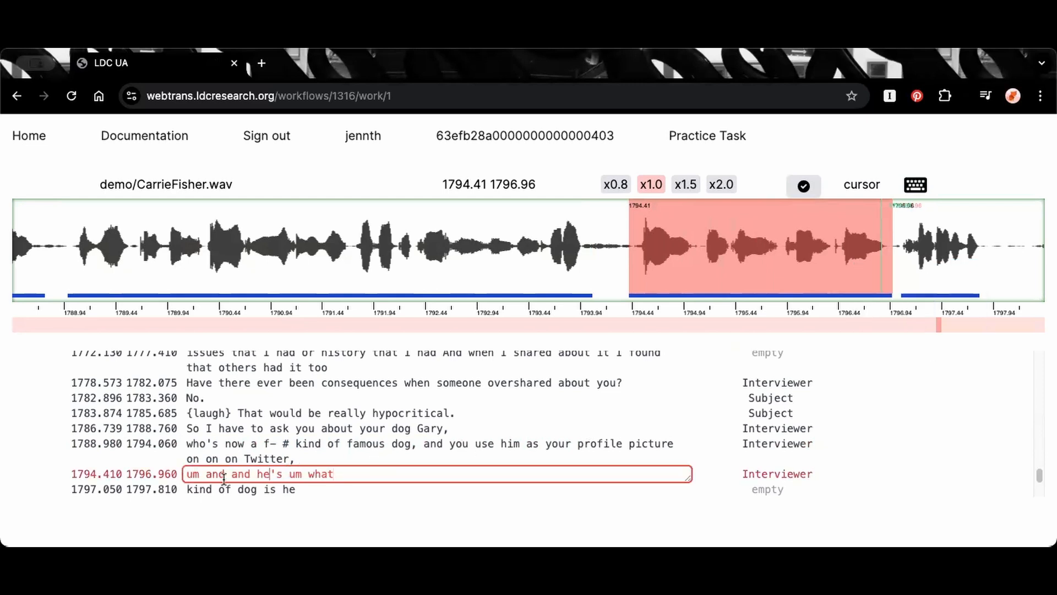
pyautogui.click(225, 474)
pyautogui.write('=')
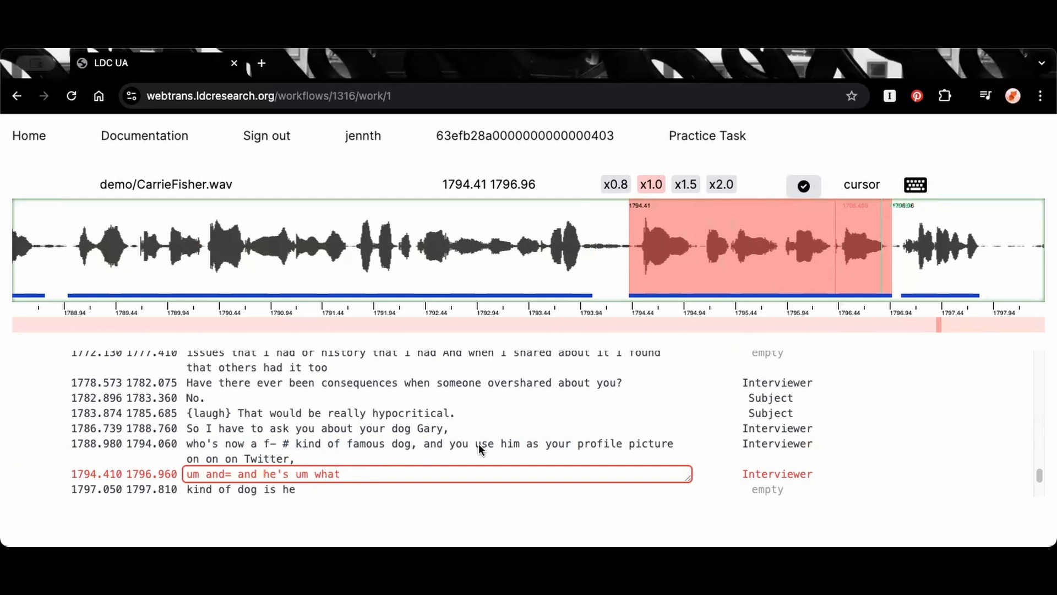
# Select the waveform from 1796.415 to 1797.866, covering "what kind of dog is he", and play that audio
pyautogui.click(843, 246)
pyautogui.moveTo(836, 246); pyautogui.dragTo(986, 247)
pyautogui.press('Tab')
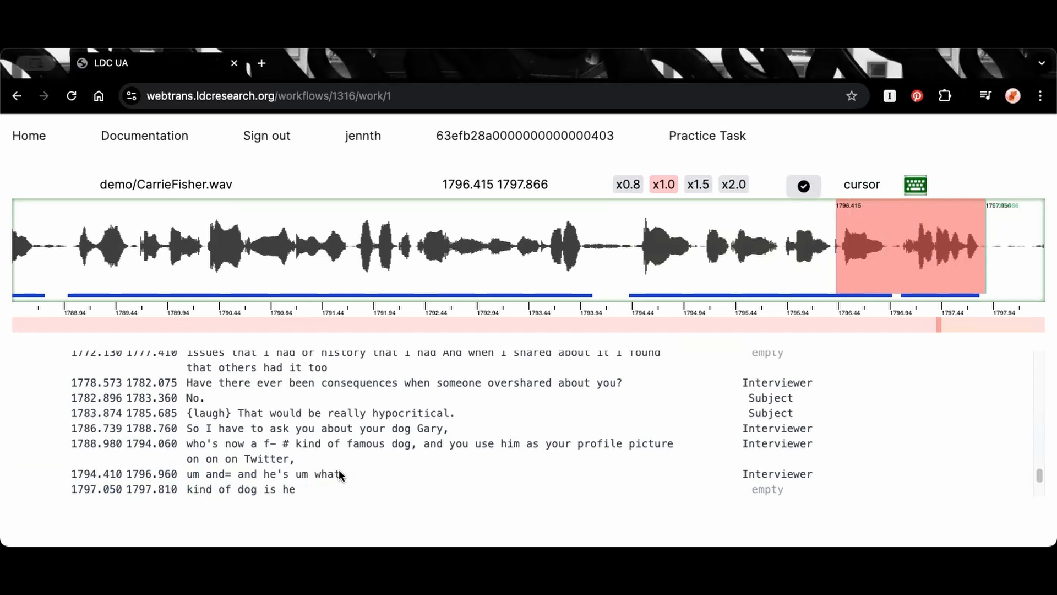
# Merge the segment "um and= and he's um what" with the following segment "kind of dog is he"
pyautogui.click(368, 471)
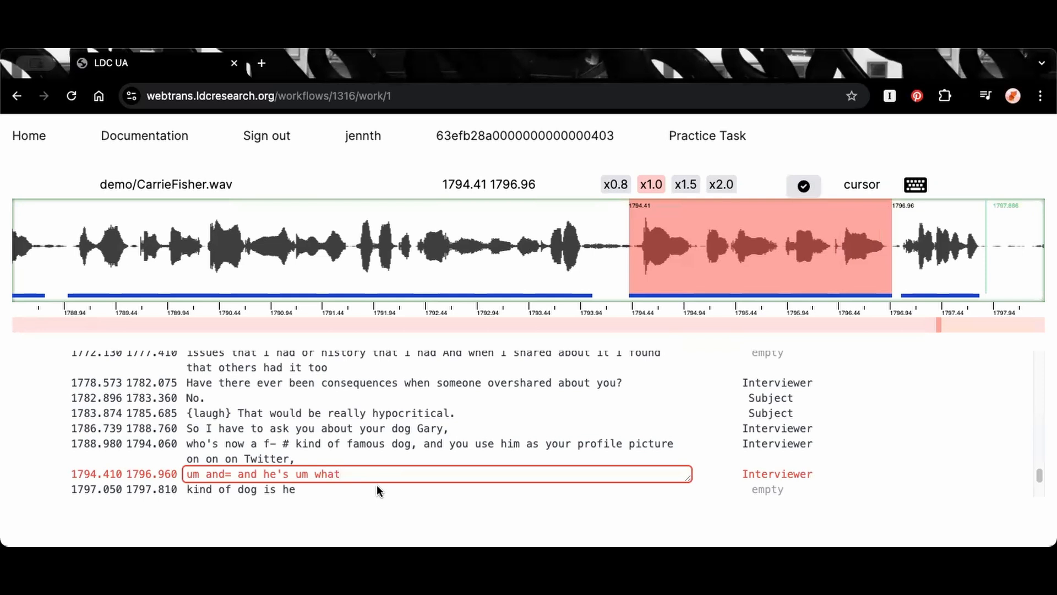
pyautogui.press('Escape')
pyautogui.press('m')
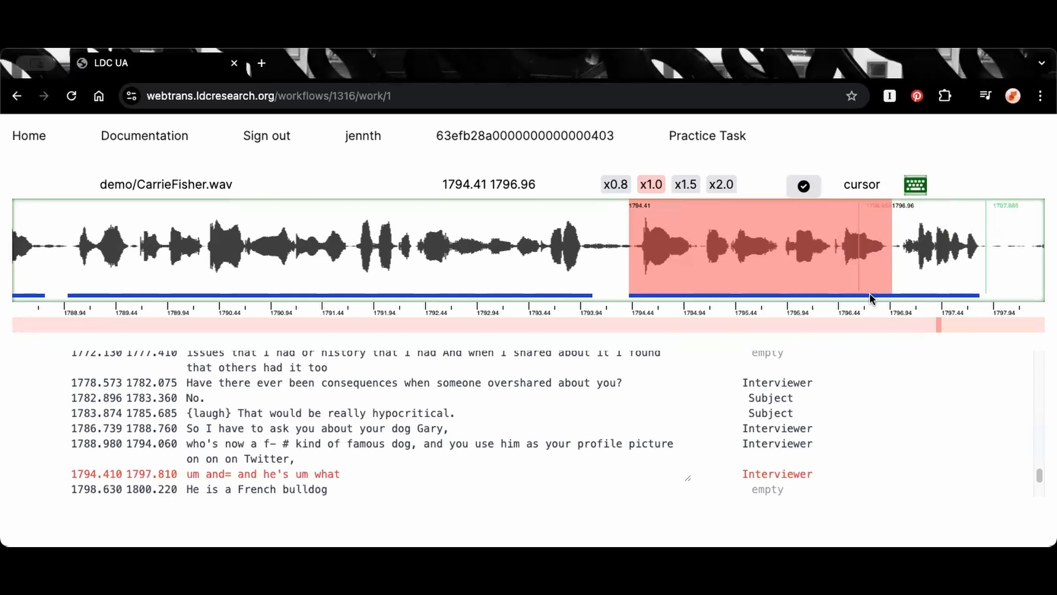
pyautogui.click(929, 295)
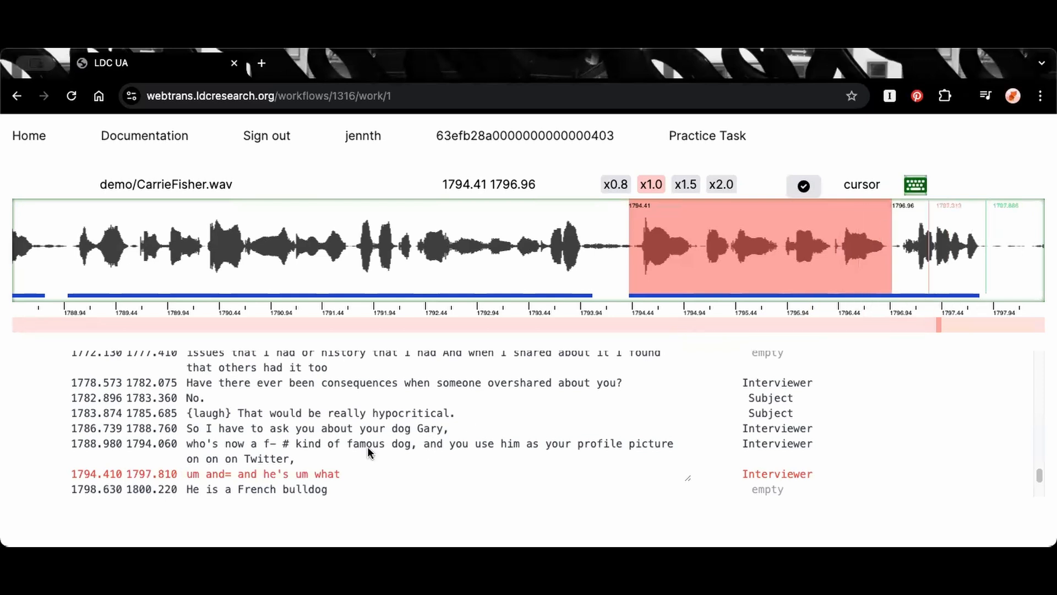
# Extend the end of the merged segment "um and= and he's um what kind of dog is he" to 1797.910
pyautogui.click(682, 229)
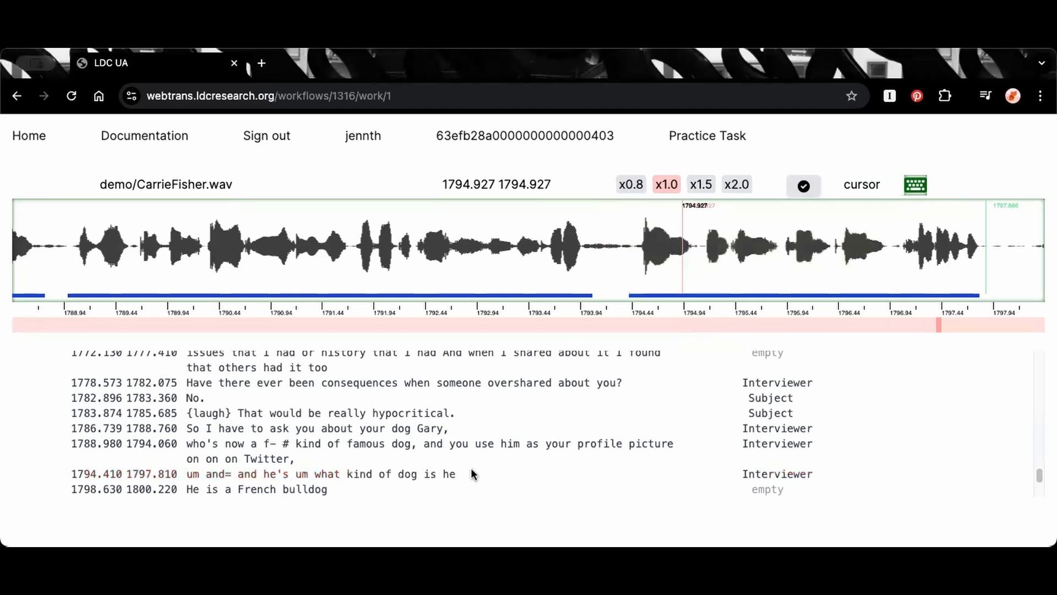
pyautogui.click(484, 474)
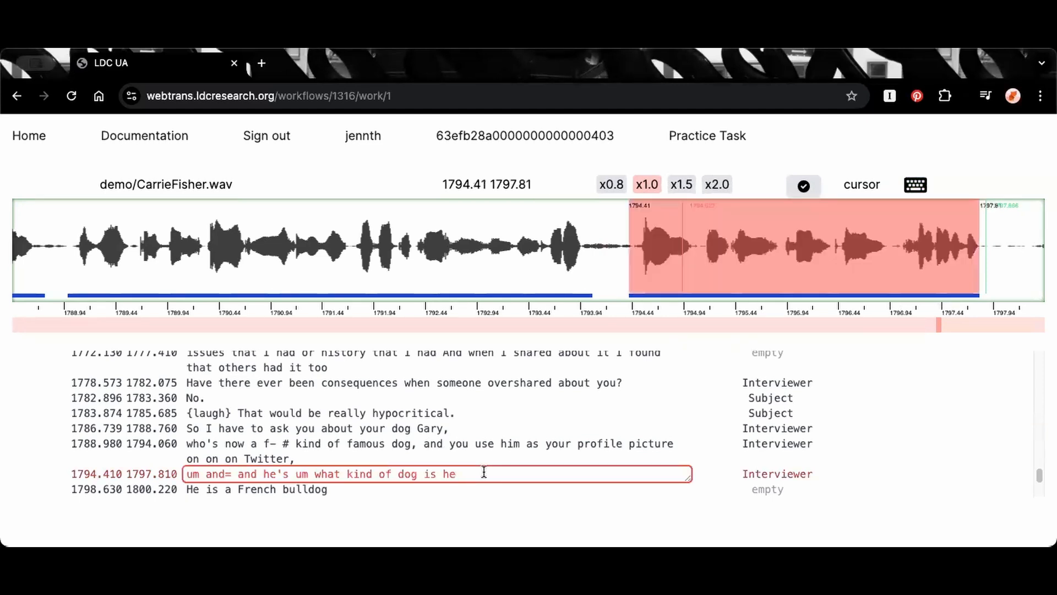
pyautogui.press('Escape')
pyautogui.press('e')
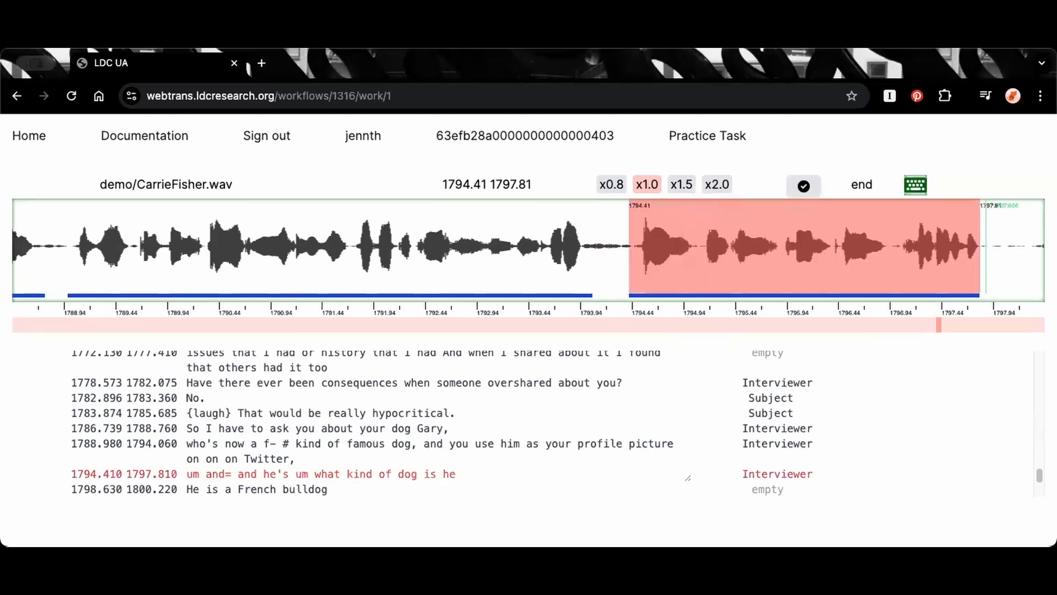
pyautogui.press('Right')
pyautogui.press('Escape')
# Change that segment's text to "um and= and he's um # what kind of dog is he?"
pyautogui.click(473, 472)
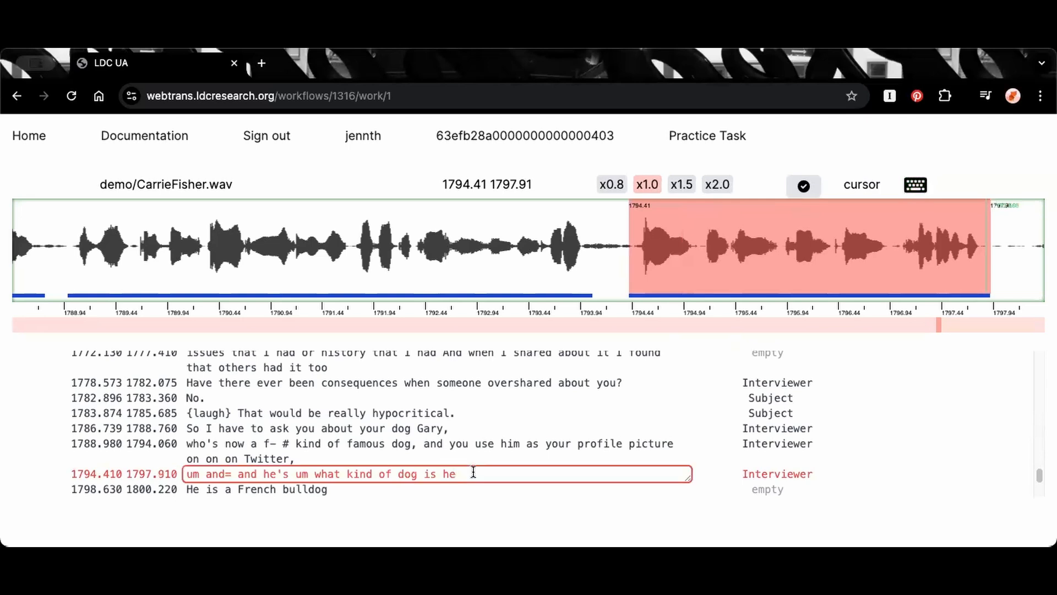
pyautogui.write('?')
pyautogui.click(314, 474)
pyautogui.write('#')
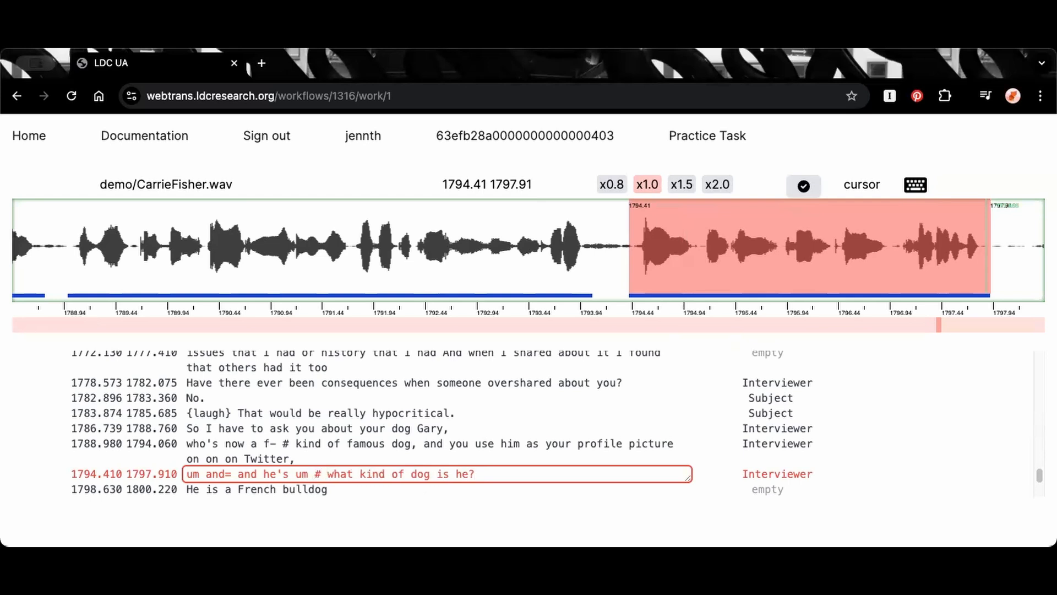
# Bring the following stretch of waveform into view and play the audio from 1797.821 into the segment "He is a French bulldog"
pyautogui.click(776, 248)
pyautogui.press('f')
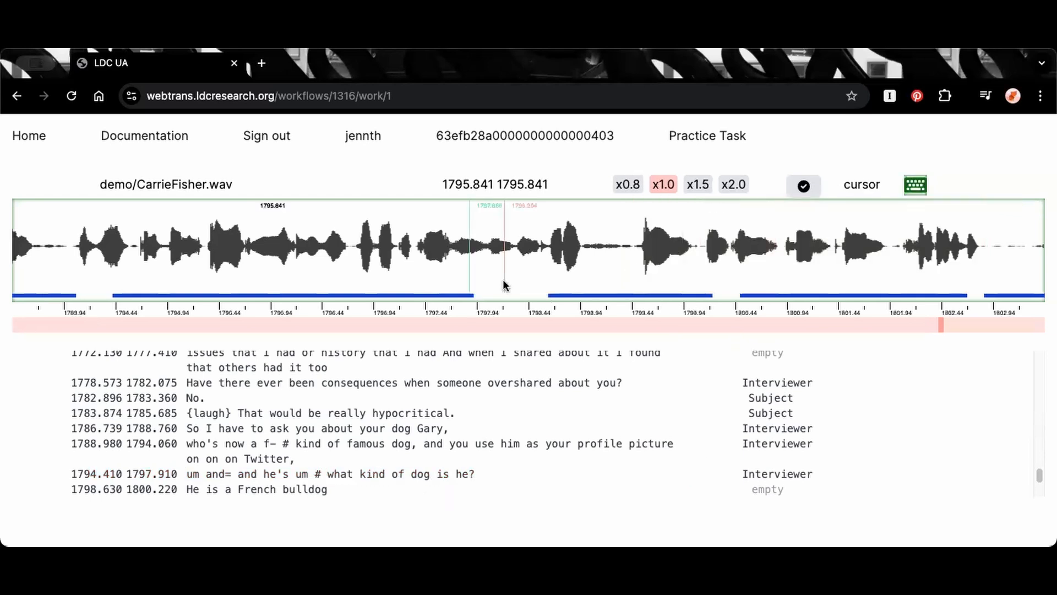
pyautogui.scroll(-3, 508, 411)
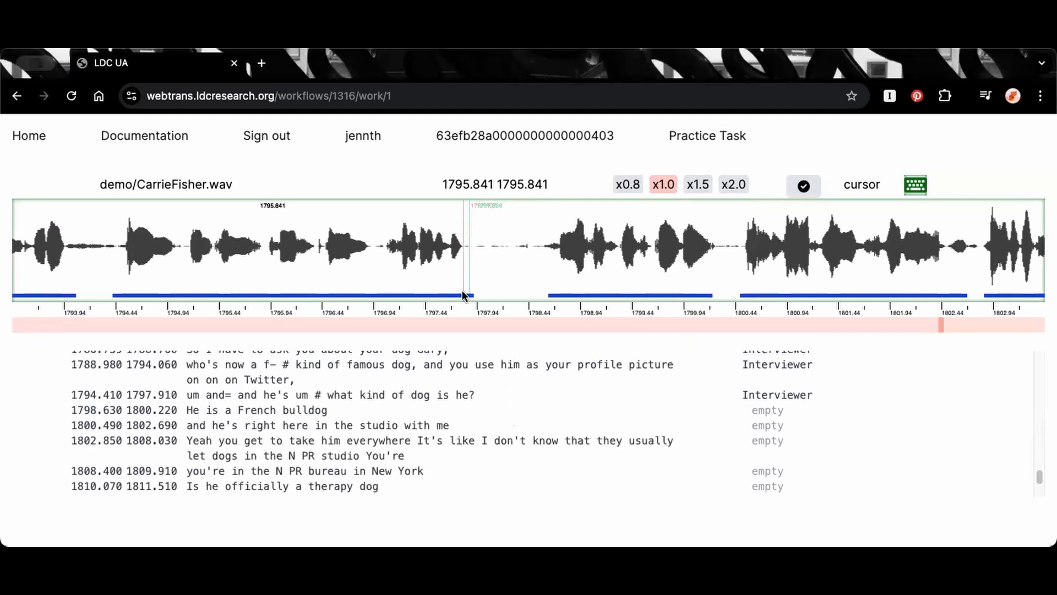
pyautogui.click(464, 245)
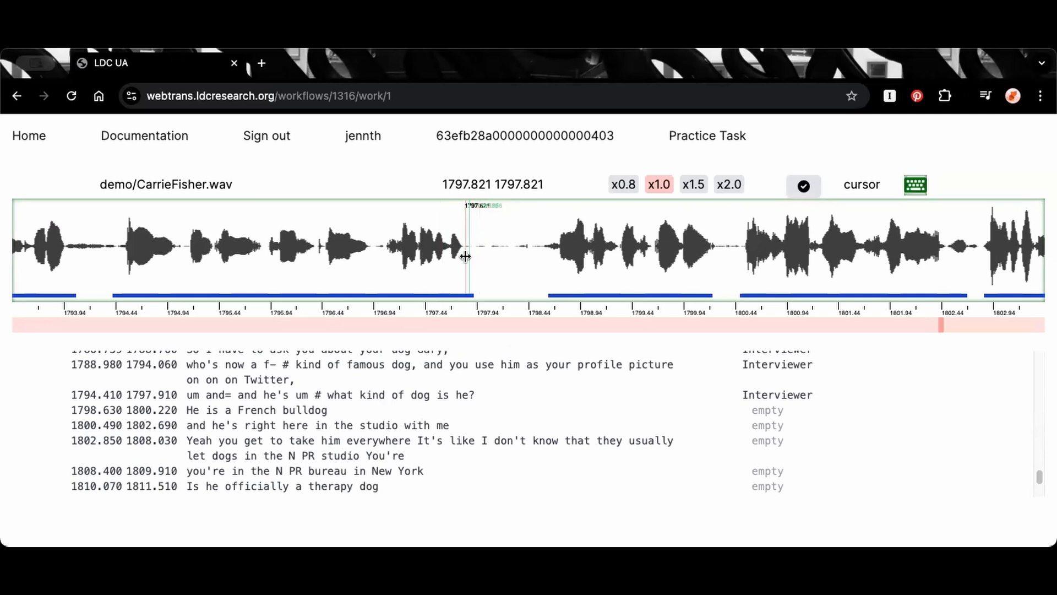
pyautogui.press('space')
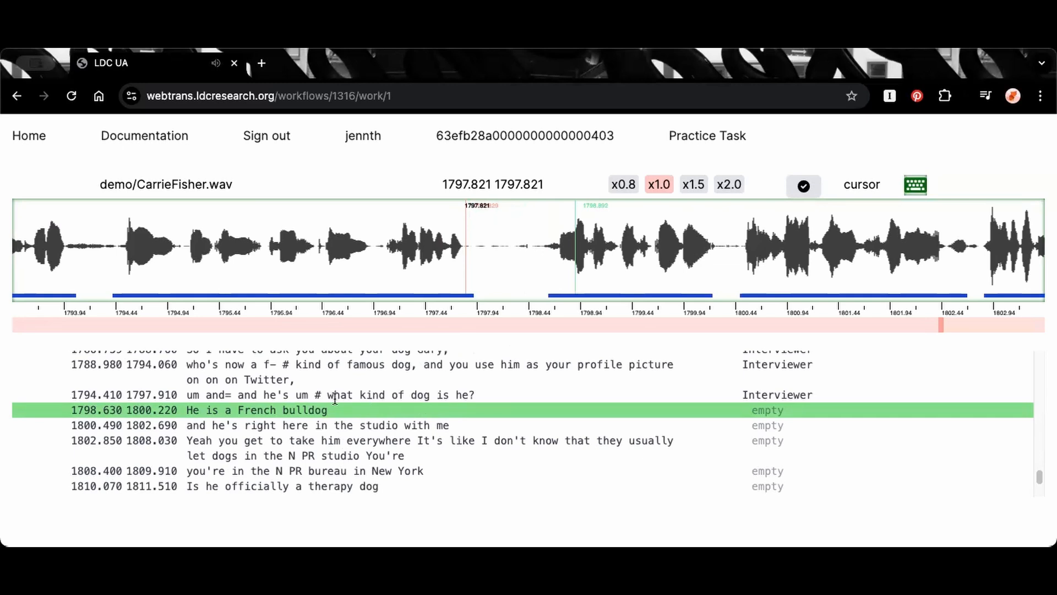
# Play the segment "He is a French bulldog" and move its start to 1798.530
pyautogui.click(358, 409)
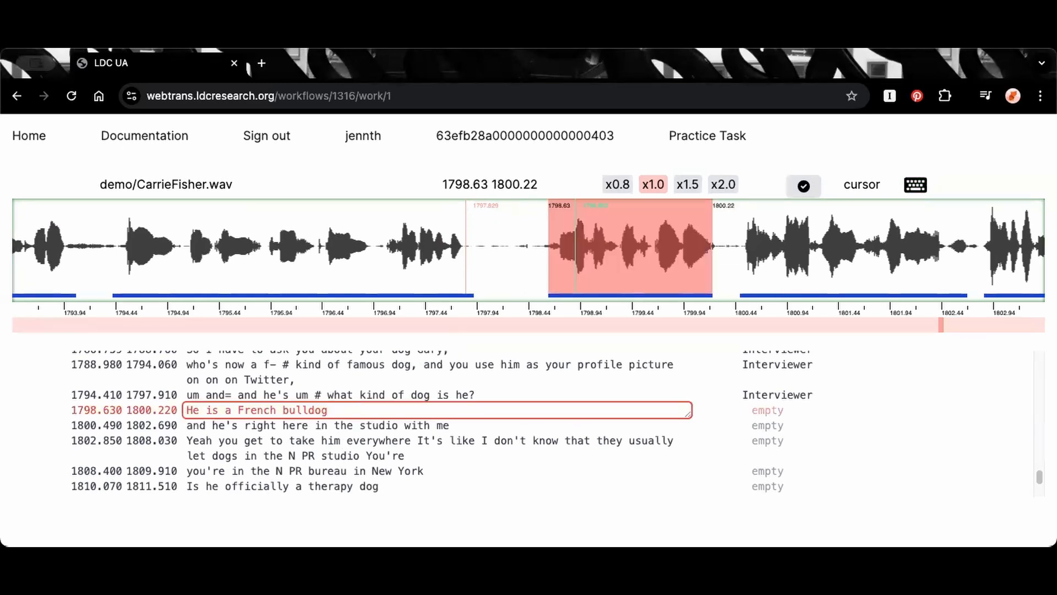
pyautogui.press('Tab')
pyautogui.click(358, 410)
pyautogui.press('Escape')
pyautogui.hotkey('shift', 'Left')
# Assign the Subject speaker to that segment and add a comma after "bulldog"
pyautogui.click(358, 409)
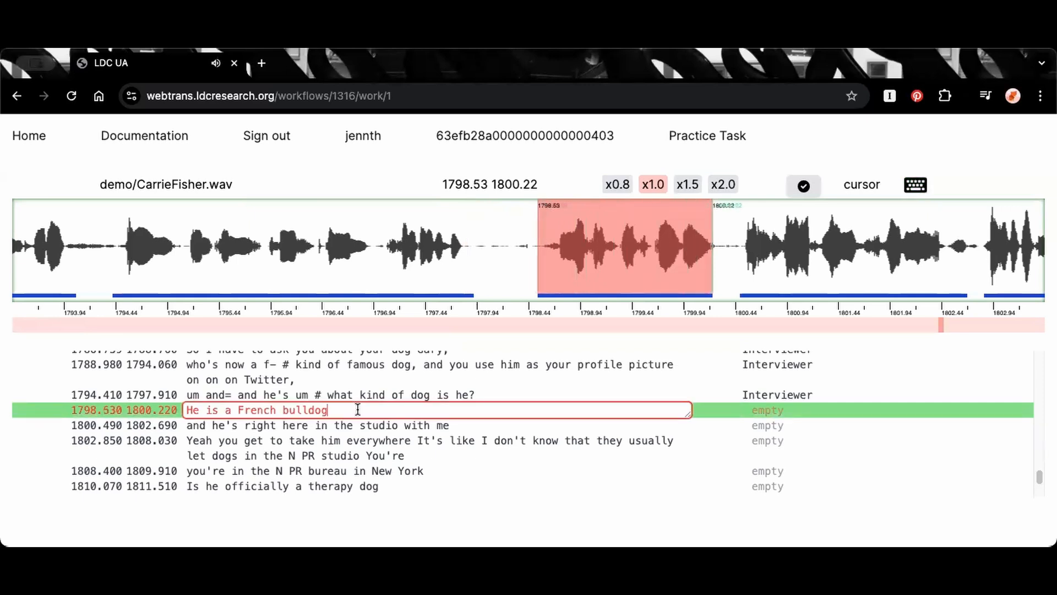
pyautogui.hotkey('ctrl', 's')
pyautogui.write('a')
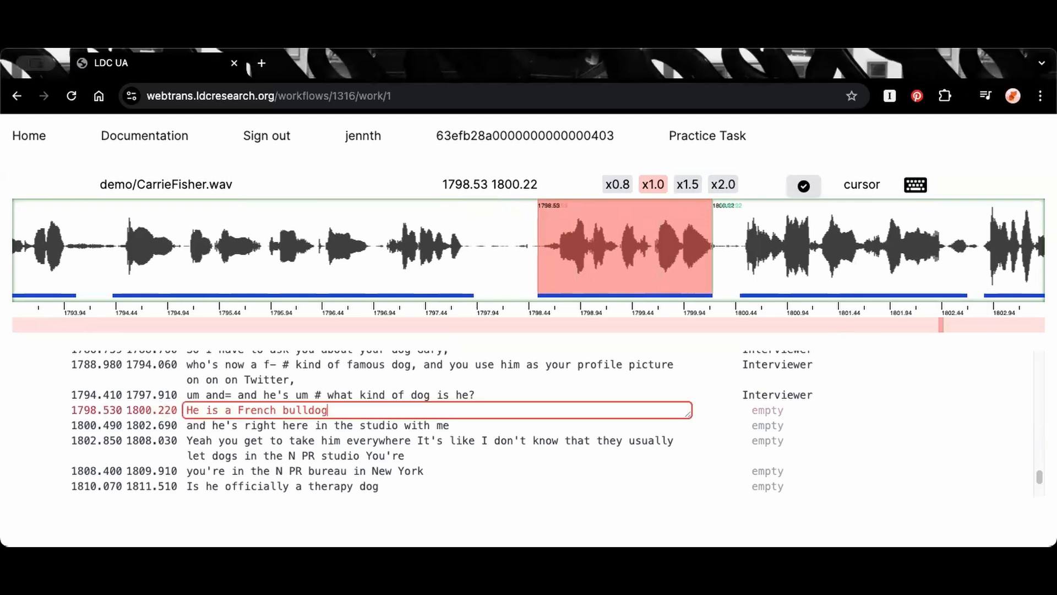
pyautogui.write(',')
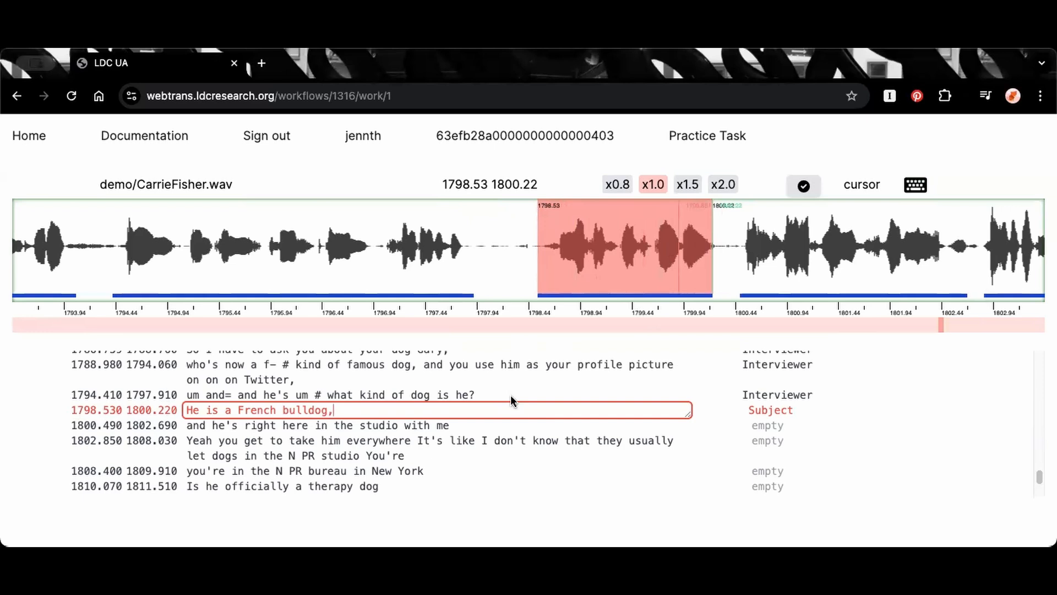
# Add a period to the segment "and he's right here in the studio with me" and extend its end to 1802.790
pyautogui.press('Tab')
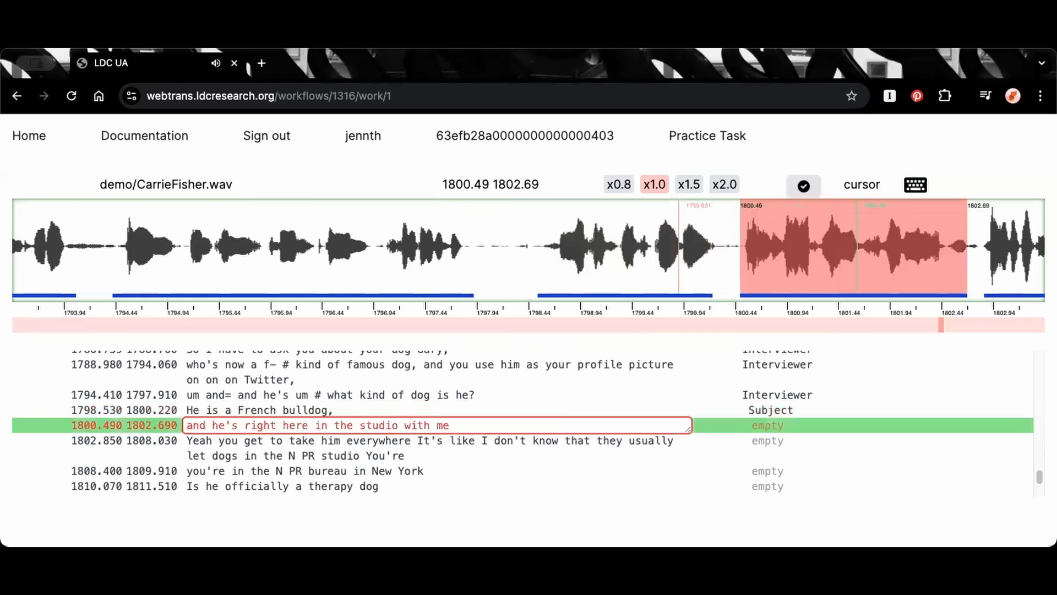
pyautogui.write('.')
pyautogui.press('Escape')
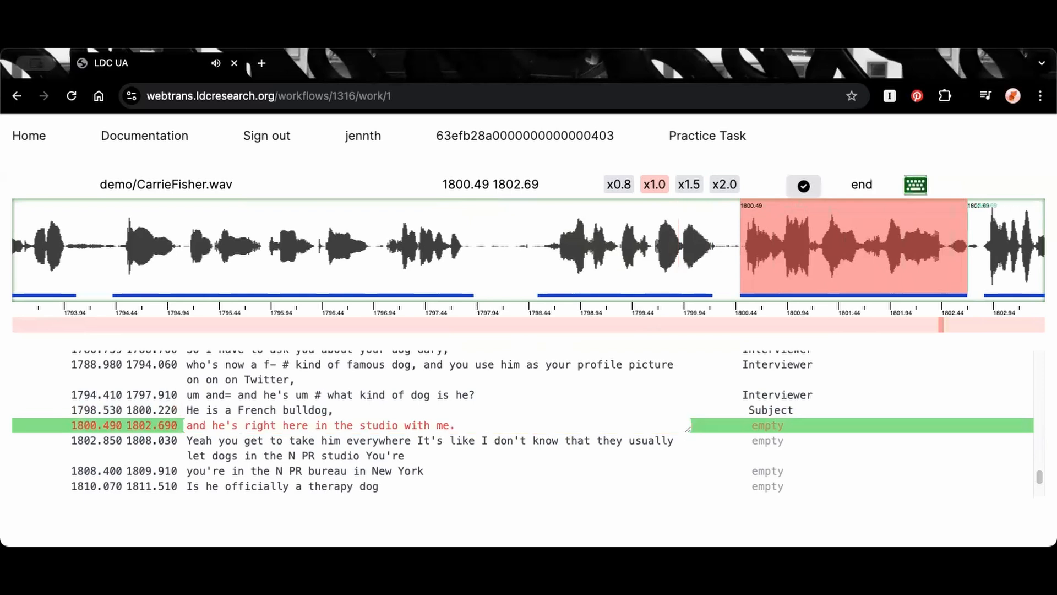
pyautogui.press('Right')
pyautogui.press('Escape')
# Select the waveform across the gap from 1800.082 to 1800.767, and merge "He is a French bulldog," with the segment that follows it
pyautogui.moveTo(714, 249); pyautogui.dragTo(746, 260)
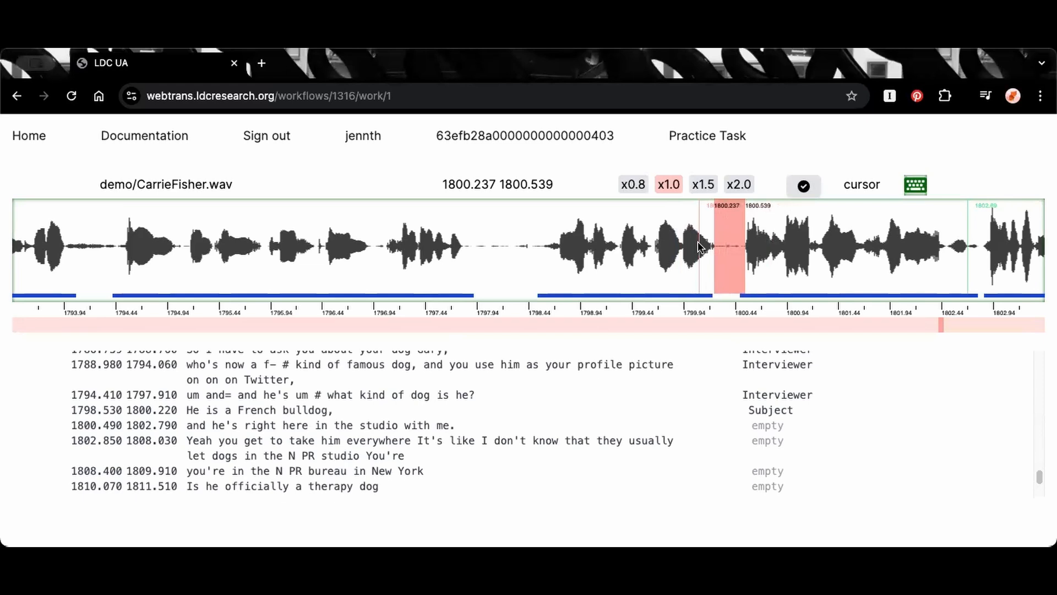
pyautogui.moveTo(698, 246); pyautogui.dragTo(769, 246)
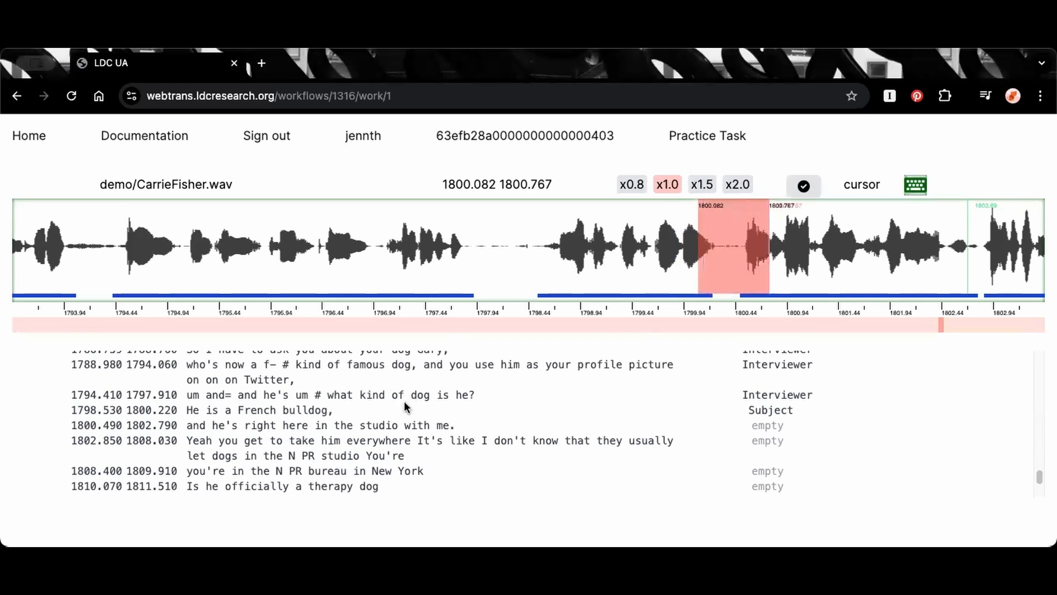
pyautogui.click(391, 407)
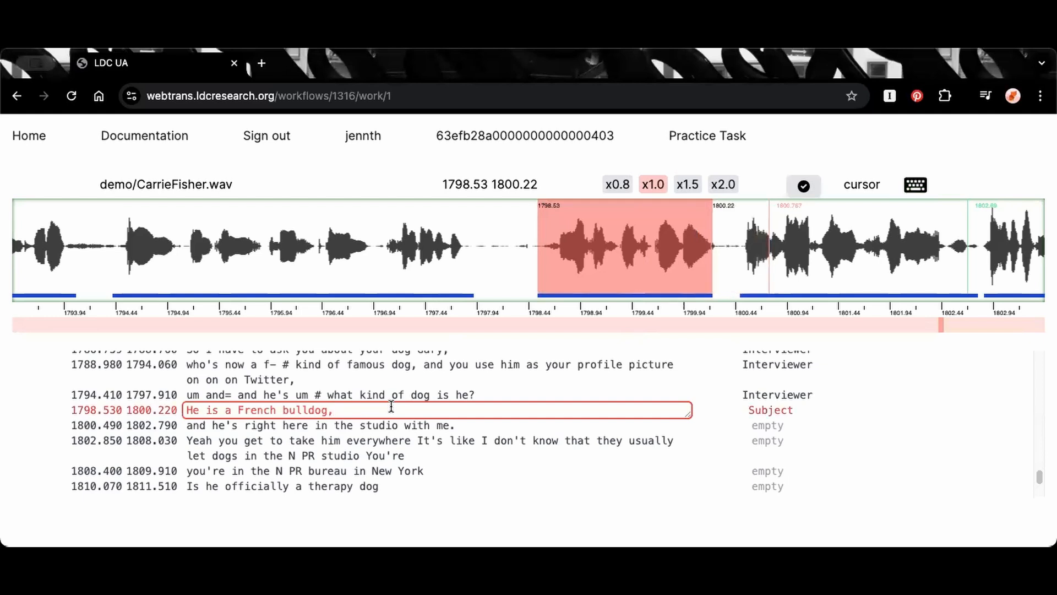
pyautogui.press('Escape')
pyautogui.press('m')
# Select the waveform from 1800.458 to 1801.069 and create a new overlapping segment there
pyautogui.click(677, 209)
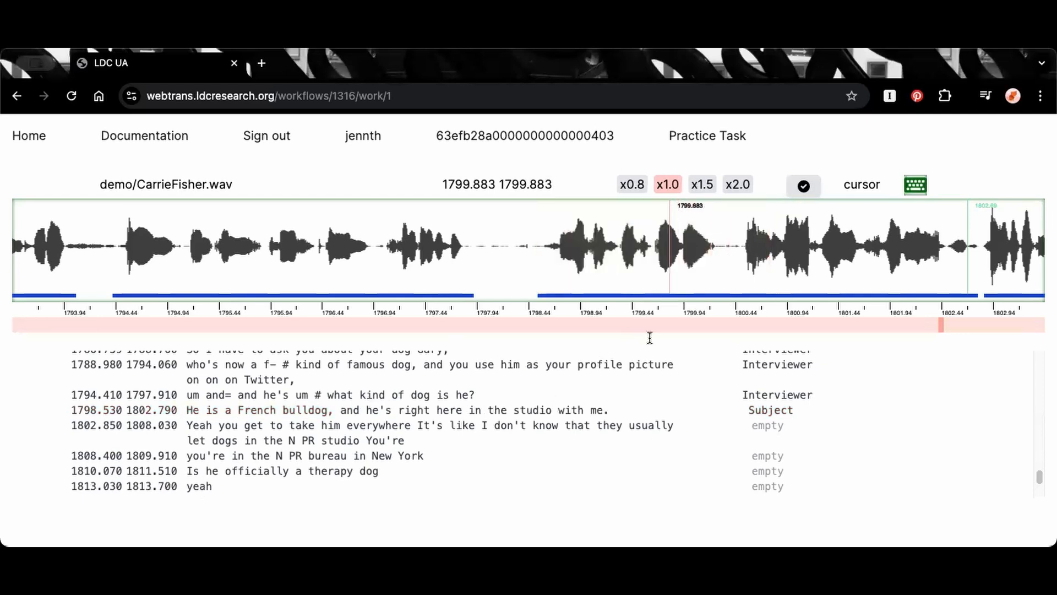
pyautogui.click(709, 252)
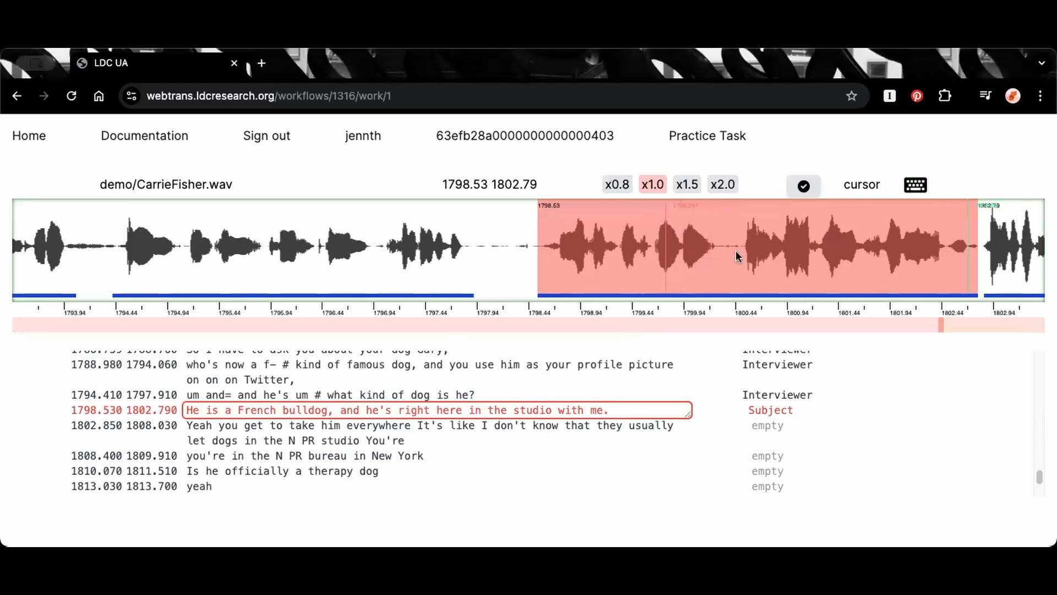
pyautogui.click(697, 248)
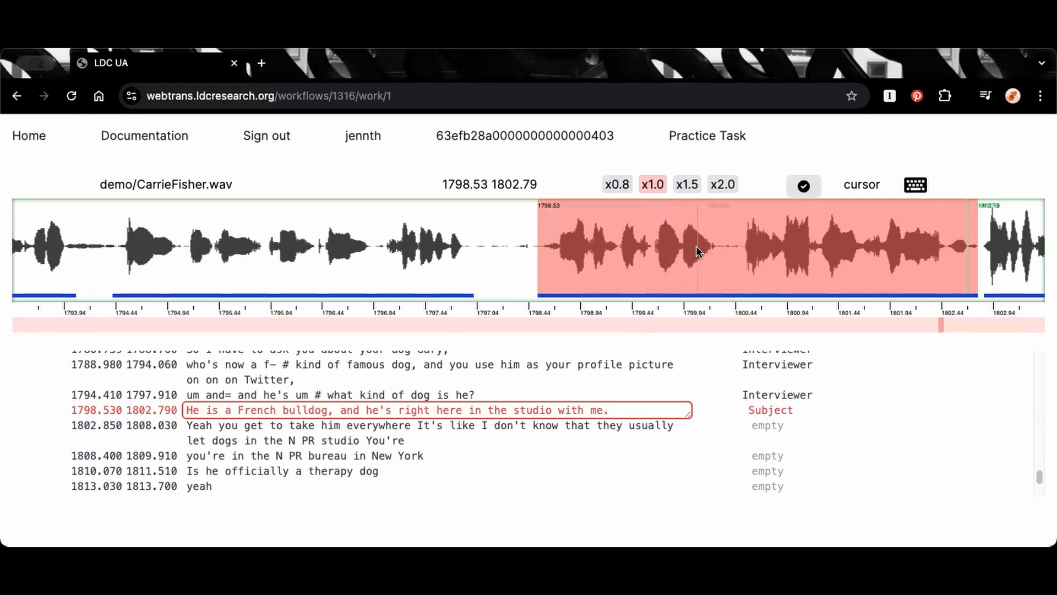
pyautogui.click(739, 249)
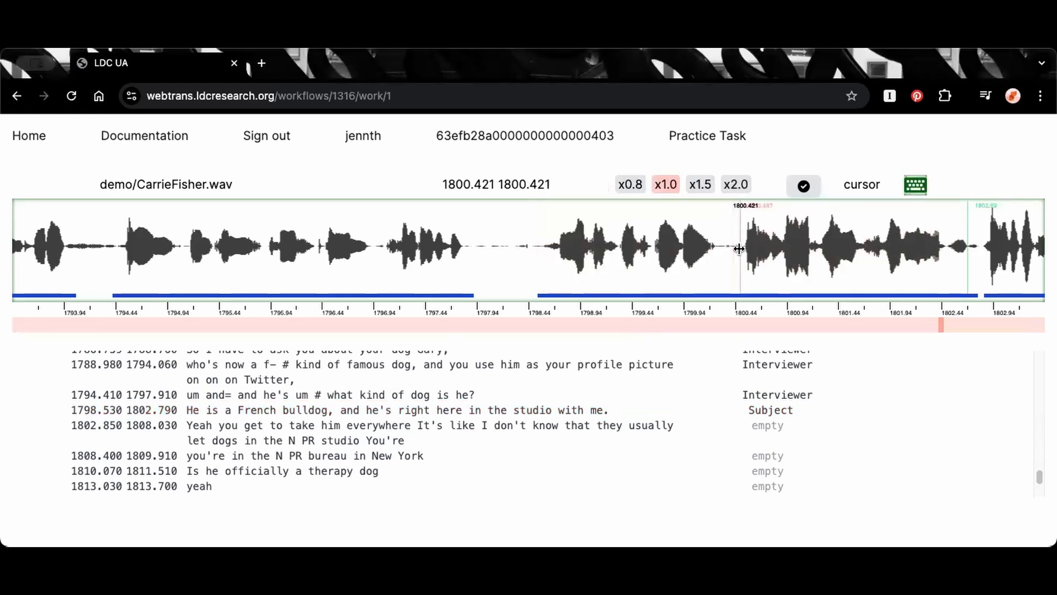
pyautogui.moveTo(738, 248); pyautogui.dragTo(800, 256)
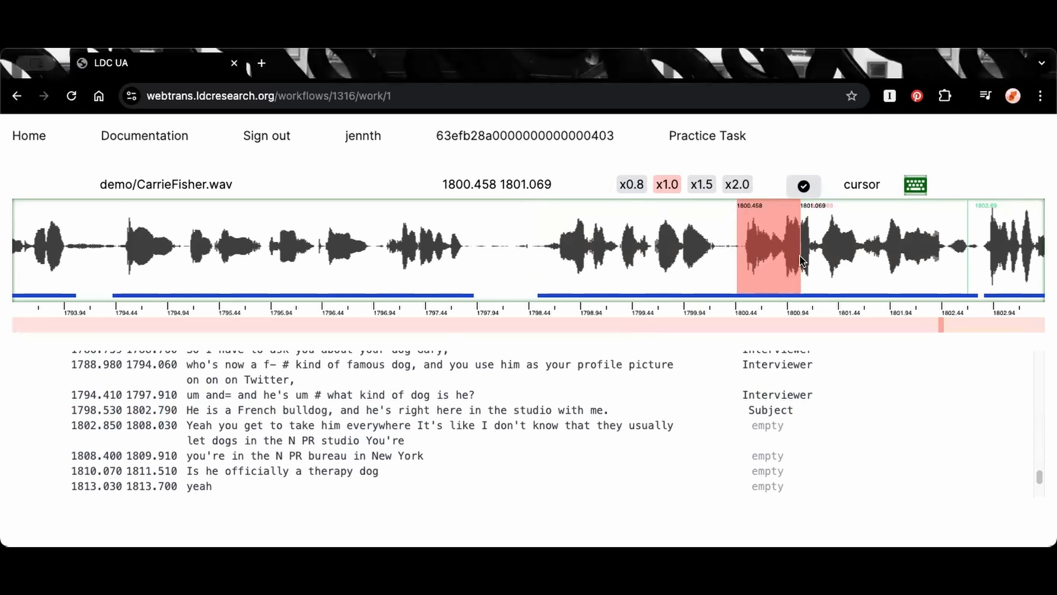
pyautogui.press('Return')
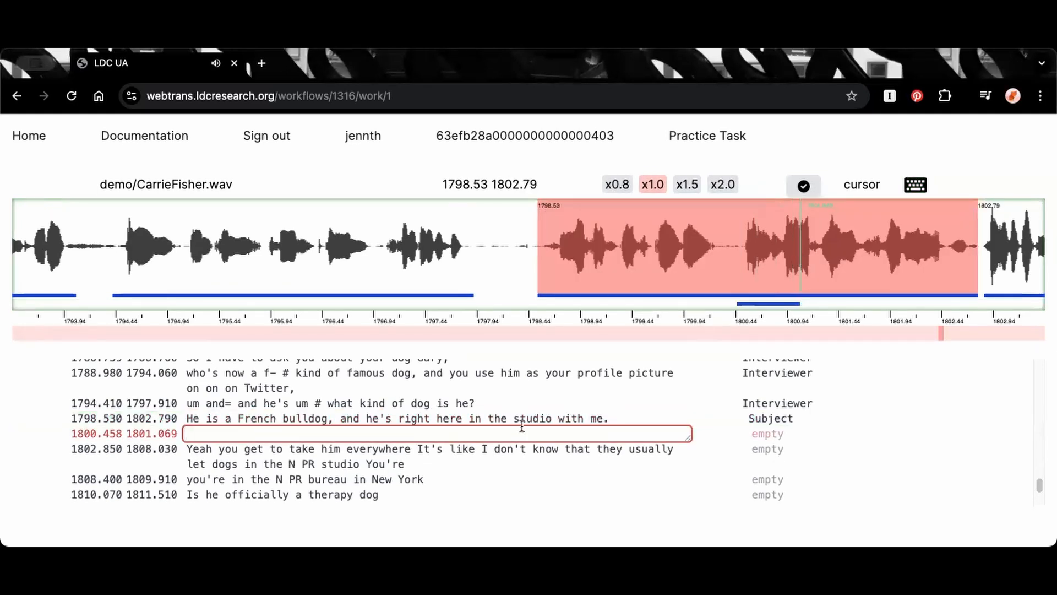
# Enter "Okay." as the new segment's text and assign the Interviewer speaker to it
pyautogui.click(526, 433)
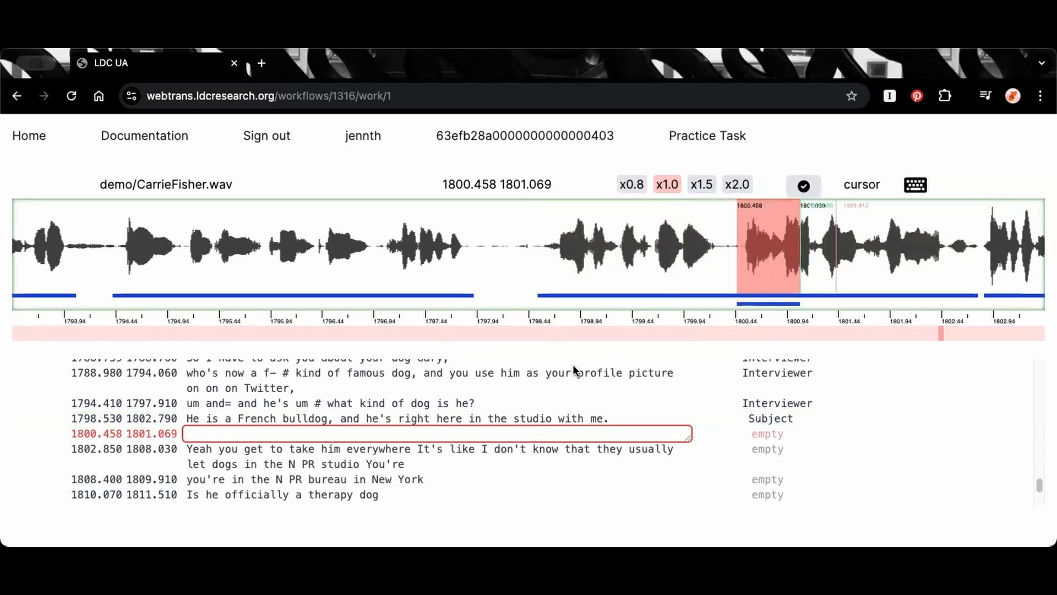
pyautogui.write('Okay.')
pyautogui.hotkey('ctrl', 's')
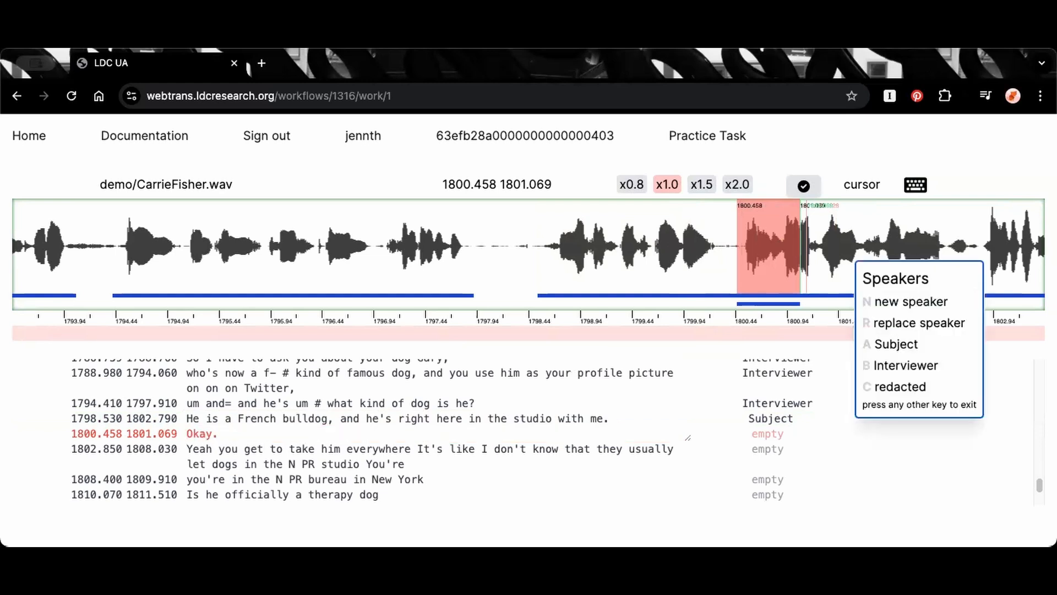
pyautogui.press('b')
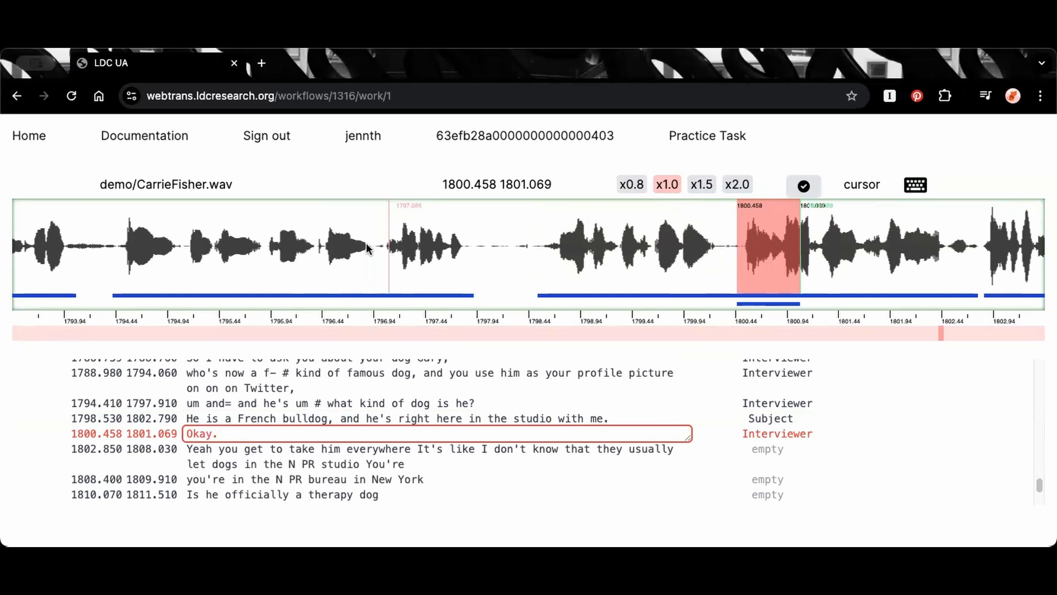
# Open the merged French bulldog segment and select its second phrase on the waveform, from 1800.480 to 1802.630
pyautogui.click(378, 417)
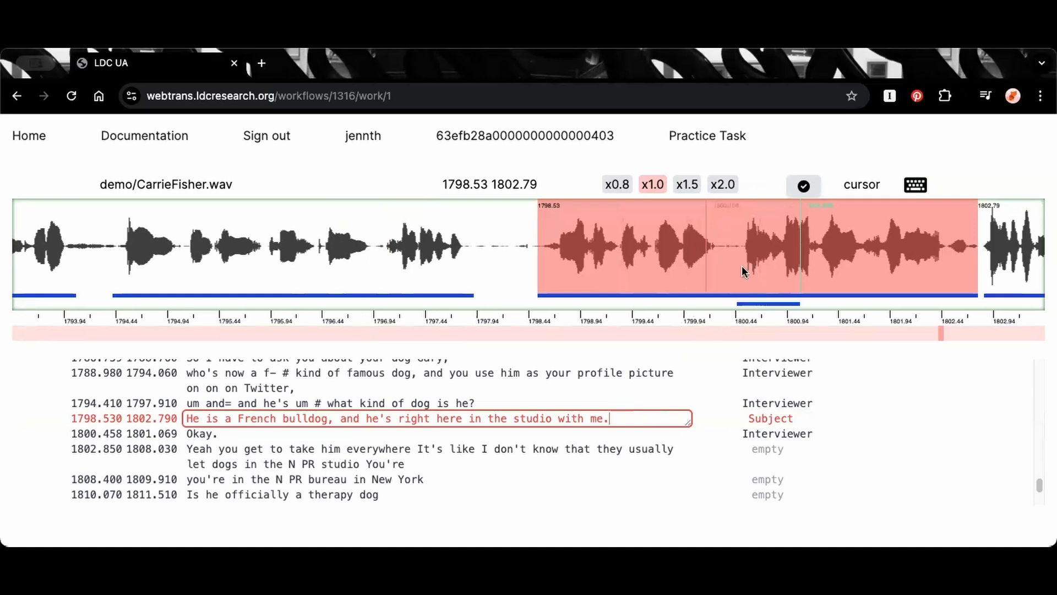
pyautogui.click(750, 252)
pyautogui.click(743, 252)
pyautogui.moveTo(739, 252); pyautogui.dragTo(962, 259)
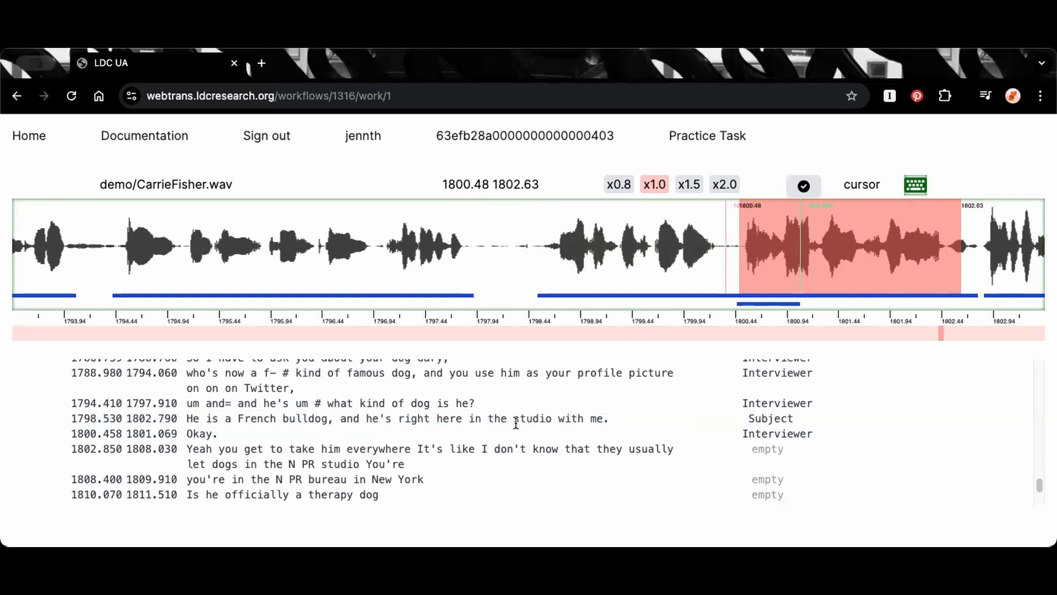
# Split the merged French bulldog segment at the pause, ending the first part at 1800.196 and starting the second at 1800.396
pyautogui.click(615, 418)
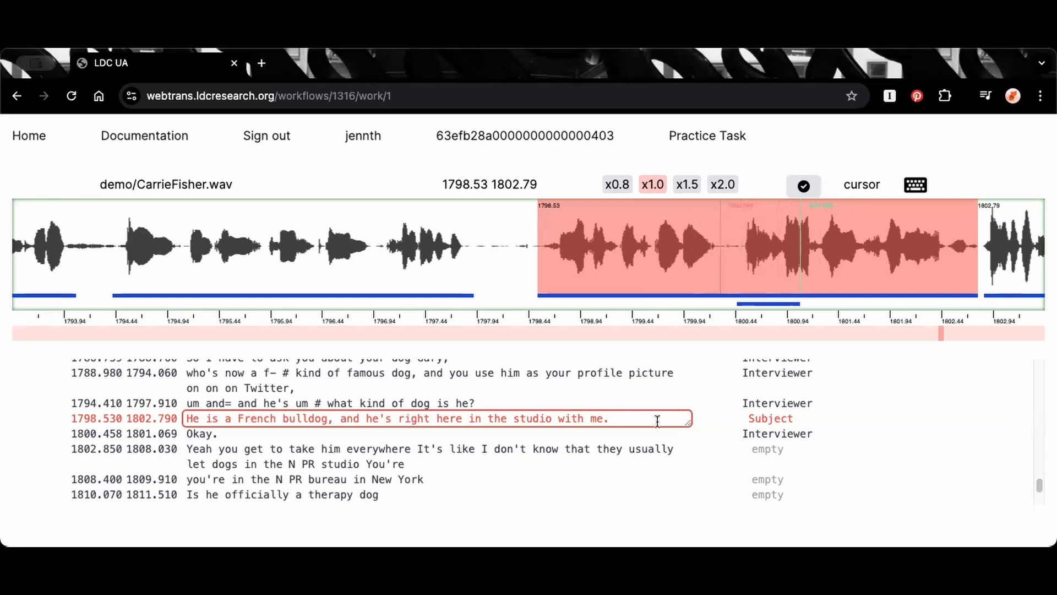
pyautogui.press('Return')
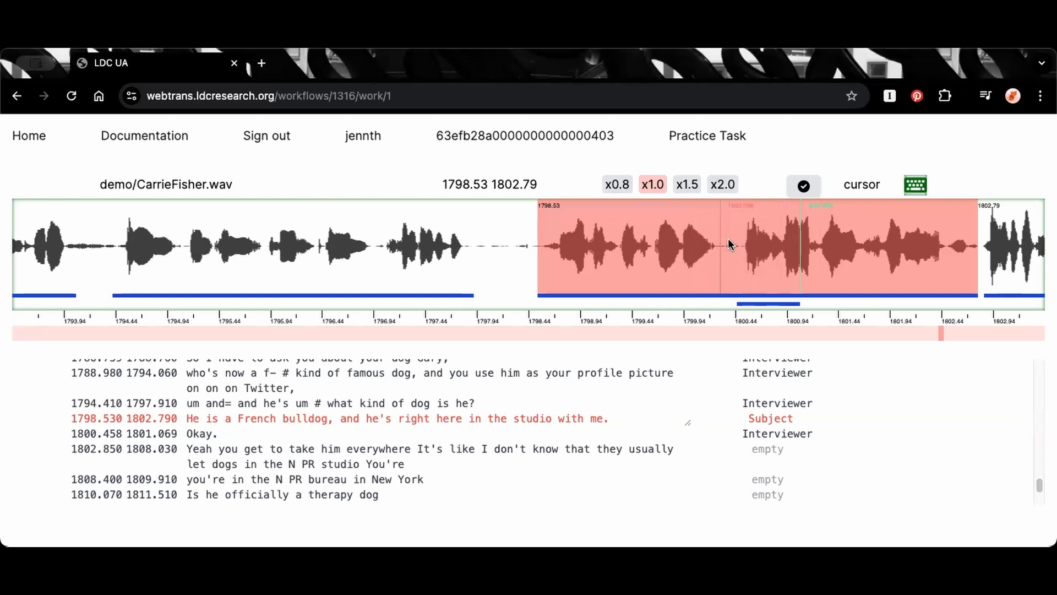
pyautogui.press('s')
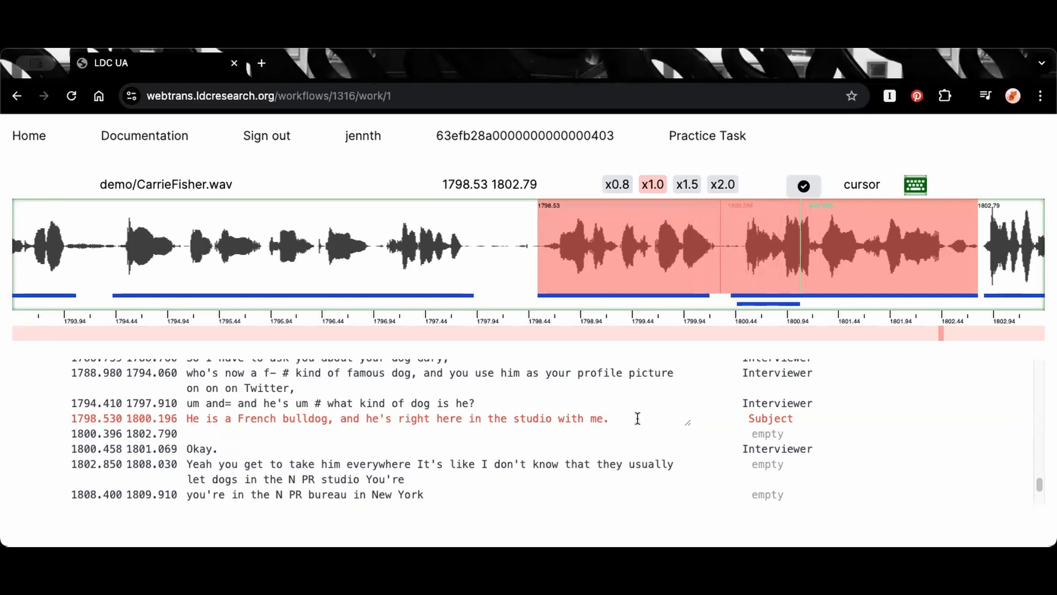
# Open the empty segment starting at 1800.396 and highlight the text about being in the studio in the preceding segment
pyautogui.click(343, 432)
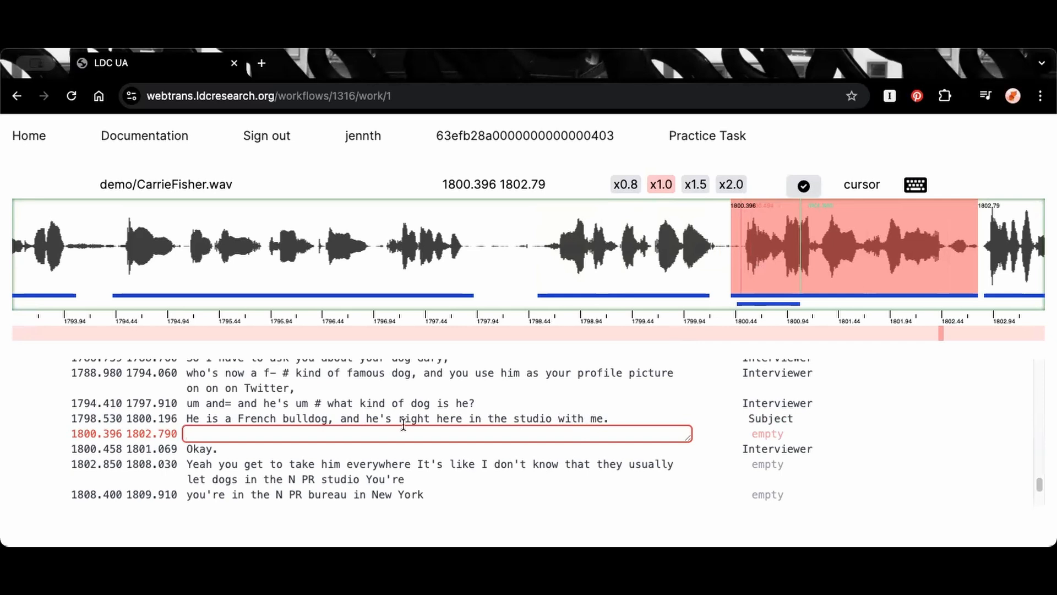
pyautogui.click(359, 418)
pyautogui.moveTo(347, 418); pyautogui.dragTo(592, 415)
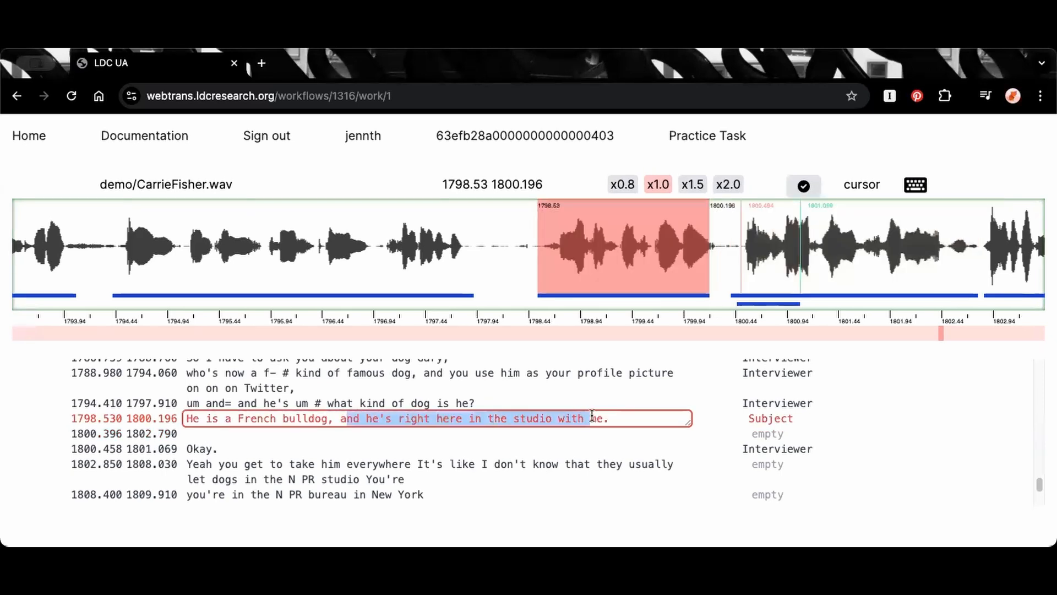
pyautogui.click(567, 433)
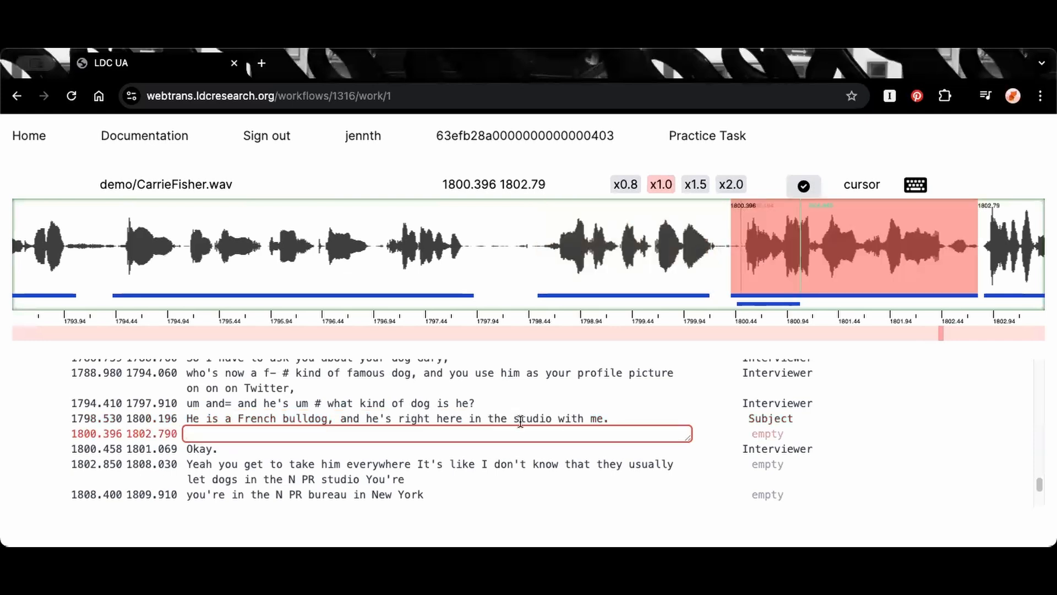
pyautogui.click(556, 418)
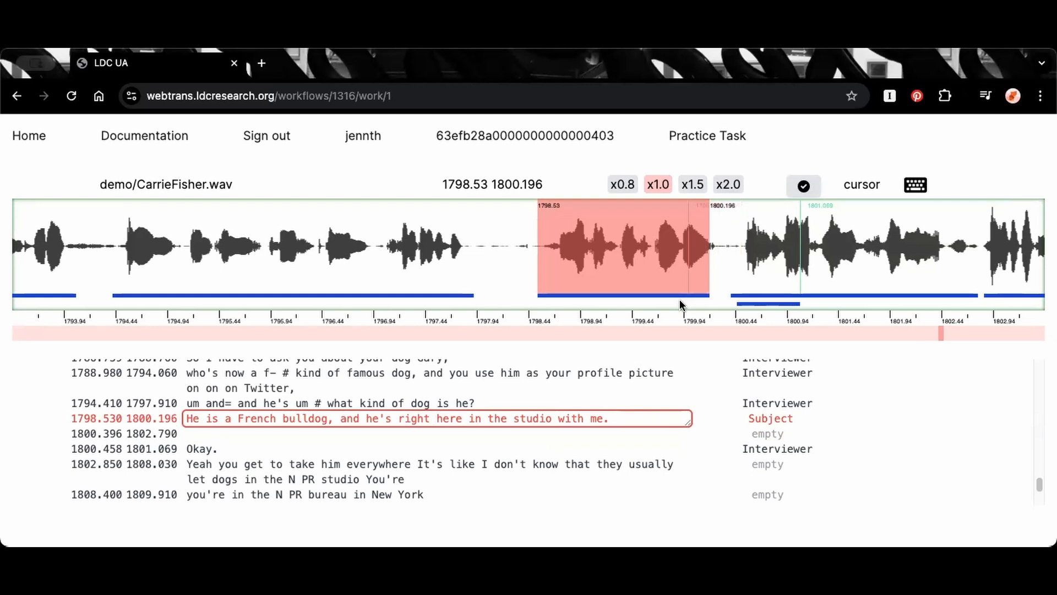
# Merge the French bulldog segment with the empty segment that follows it and clear the waveform selection
pyautogui.press('Escape')
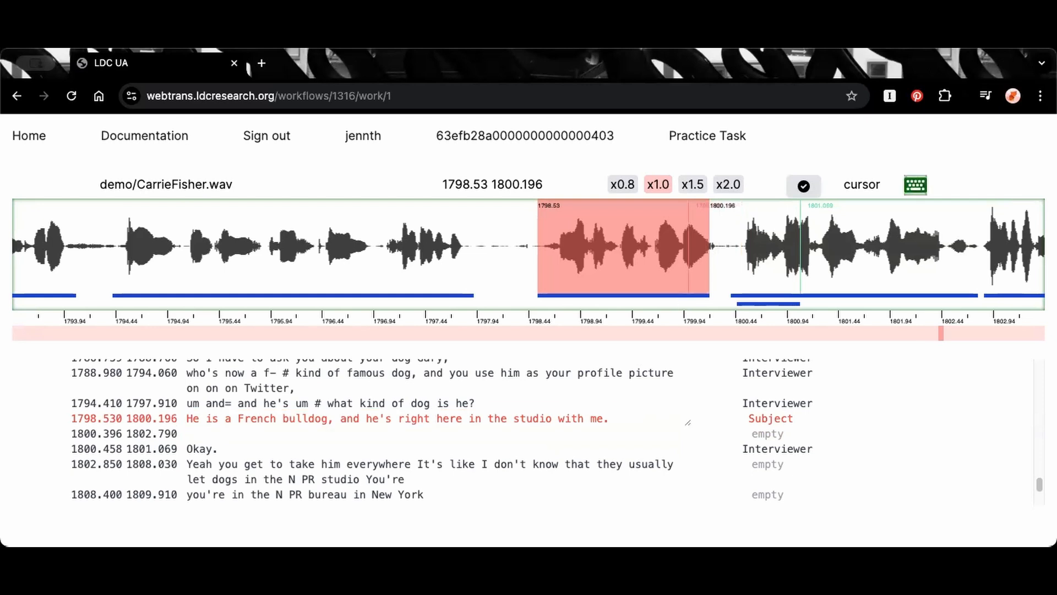
pyautogui.press('m')
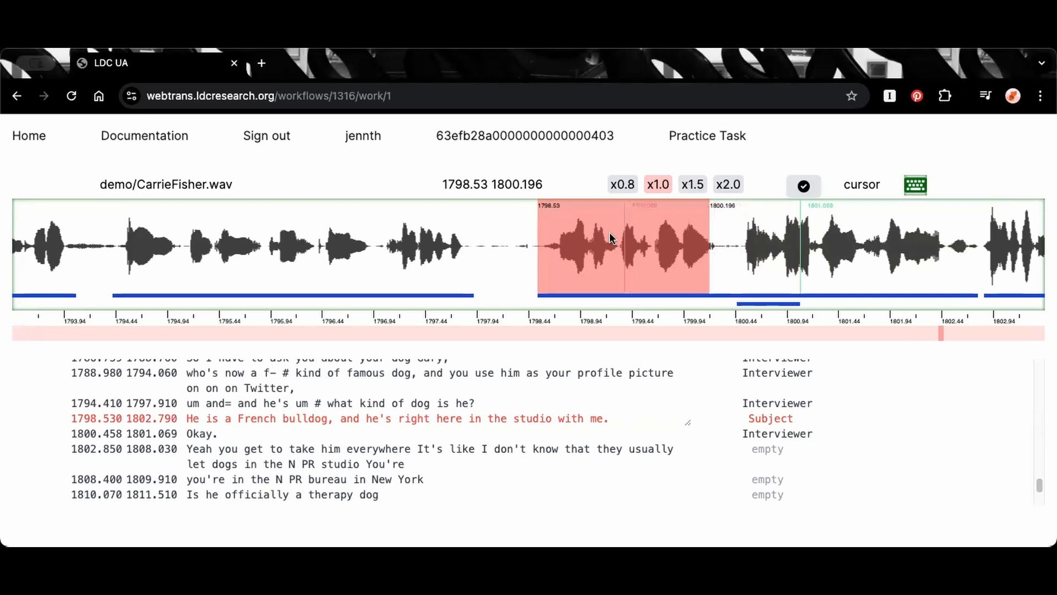
pyautogui.click(611, 239)
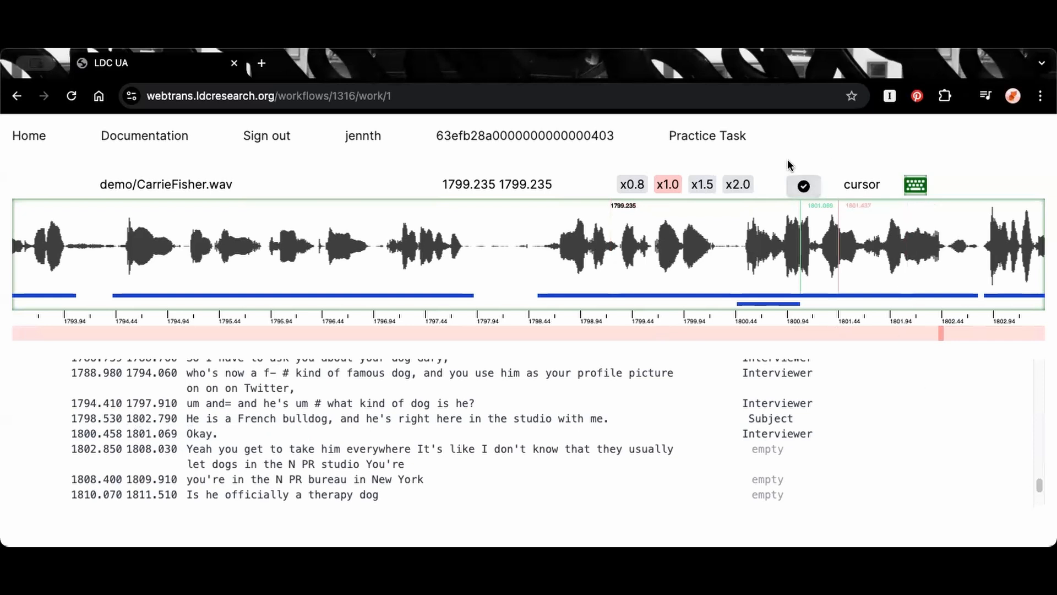
# Examine the options for closing the transcript, including the comment and file-problem choices, and dismiss them without submitting
pyautogui.click(805, 186)
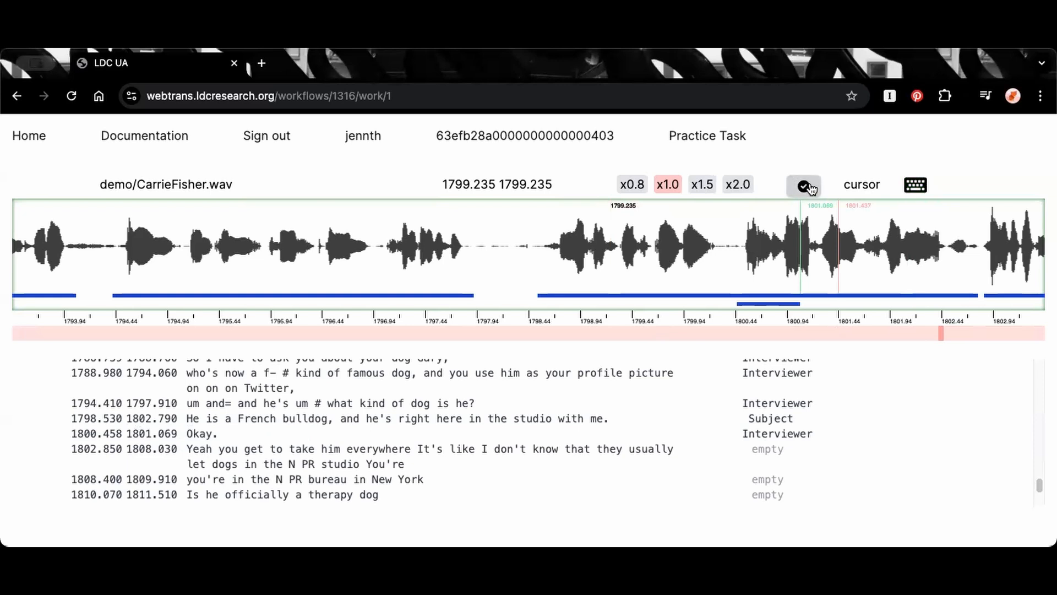
pyautogui.click(812, 188)
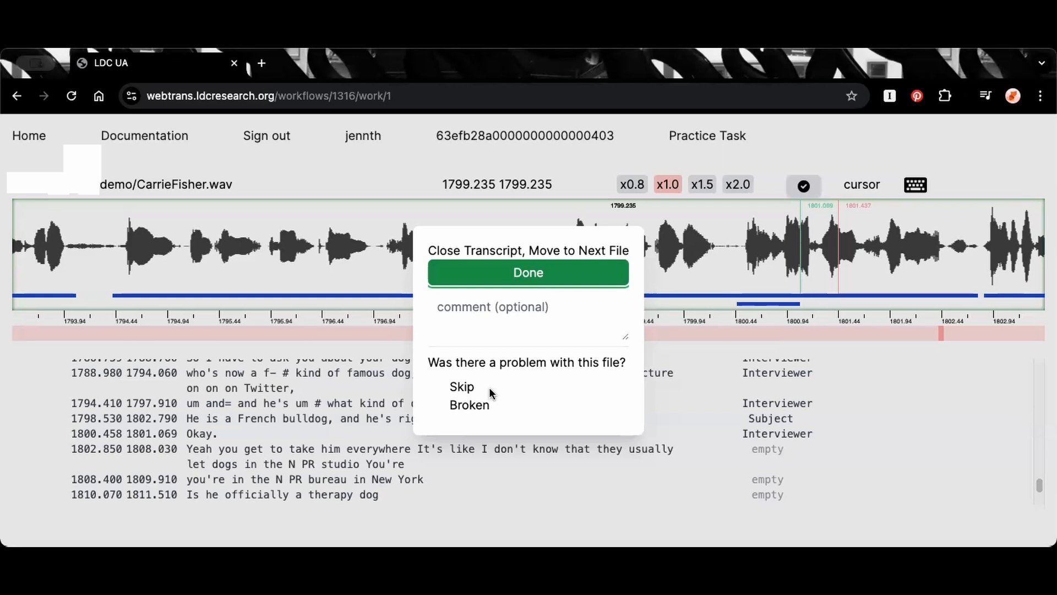
pyautogui.click(412, 257)
pyautogui.click(499, 288)
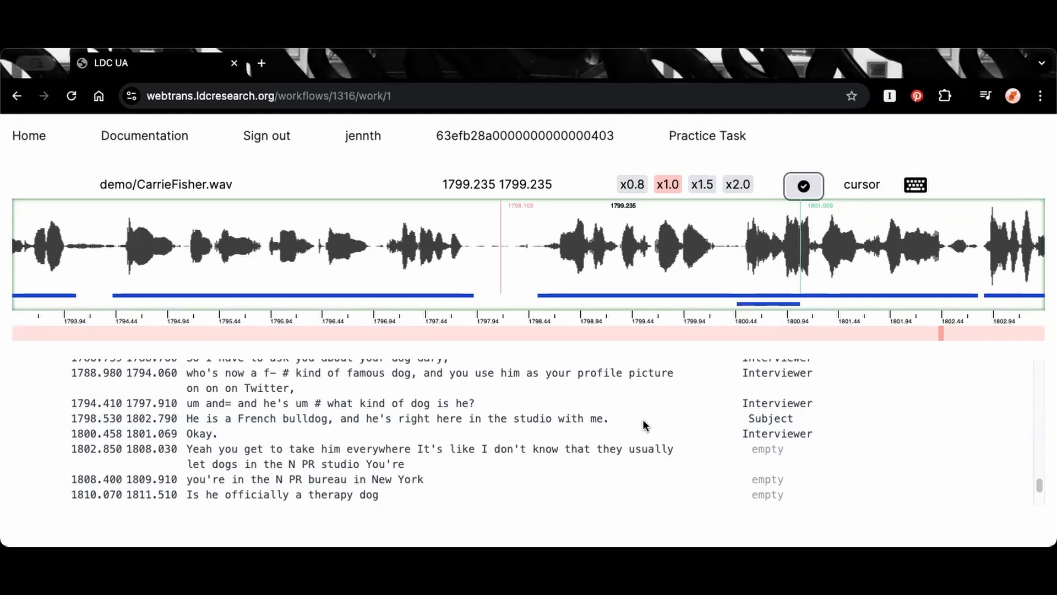
# Open the keyboard help list and try to view its Text Input and Playback sections
pyautogui.click(916, 185)
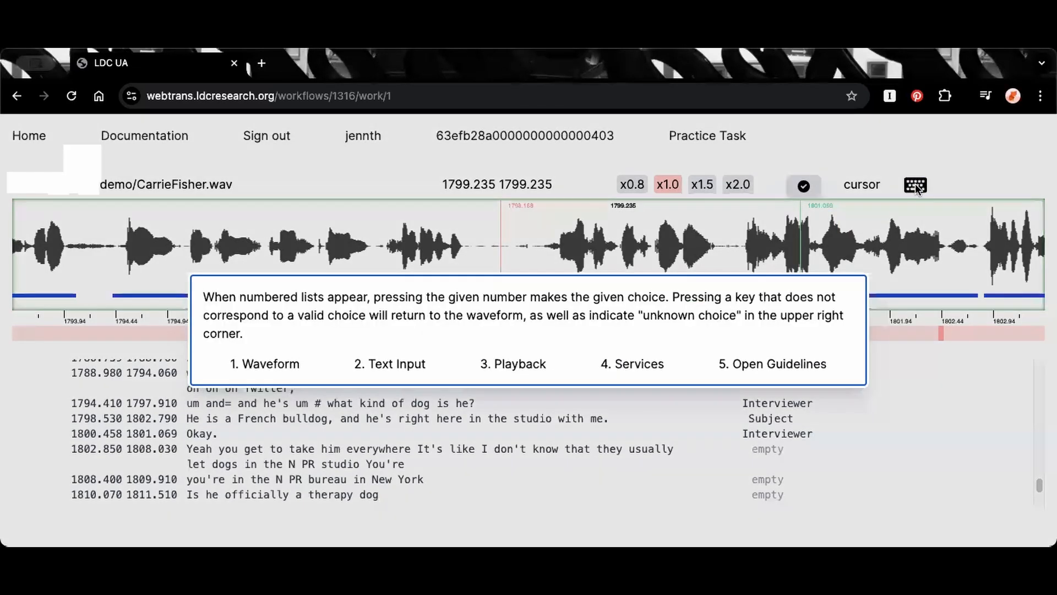
pyautogui.click(400, 365)
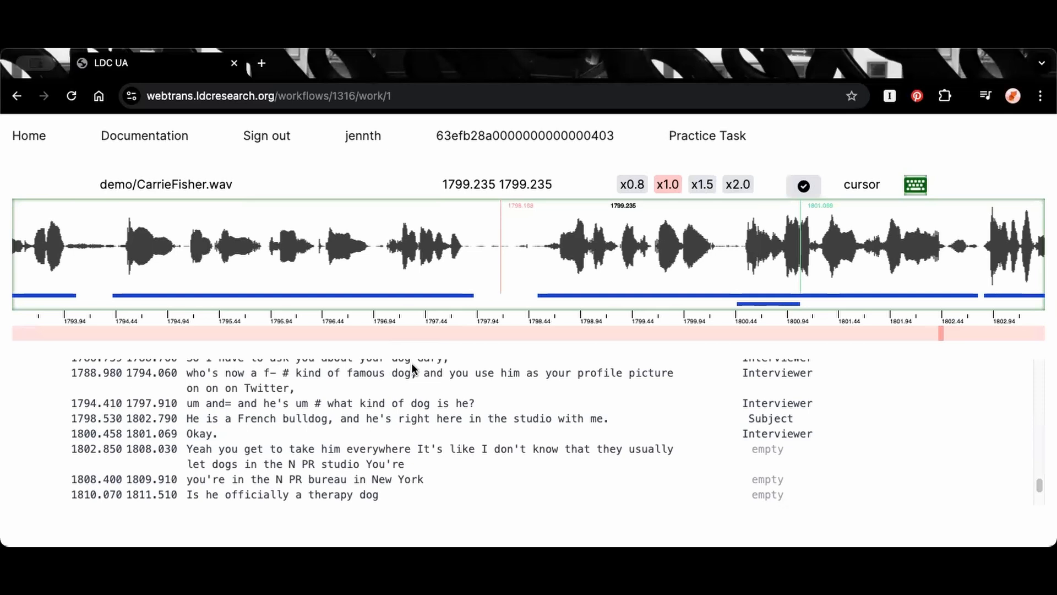
pyautogui.click(922, 237)
pyautogui.click(924, 172)
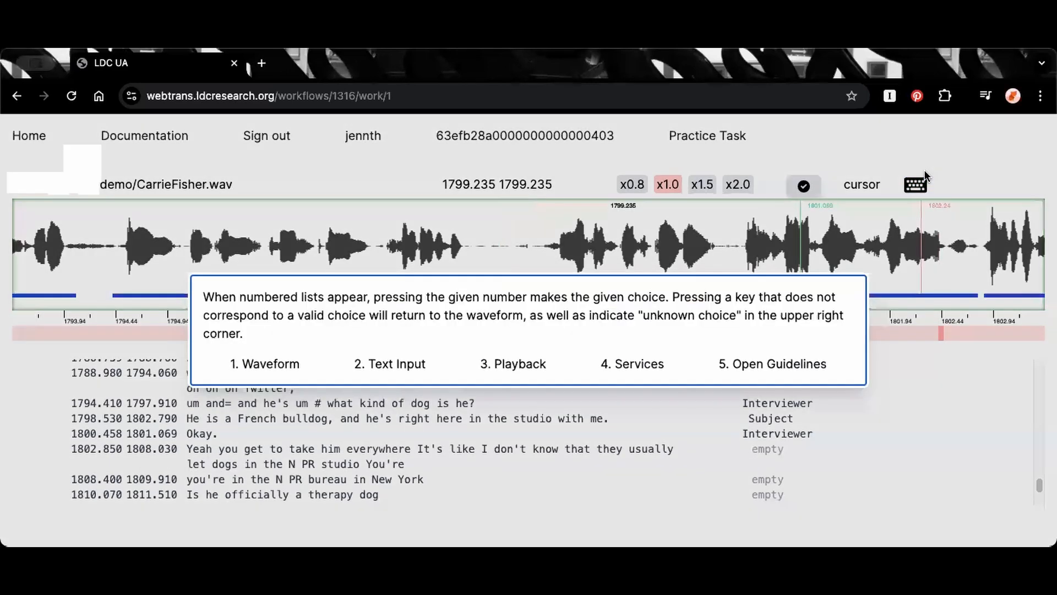
pyautogui.click(520, 364)
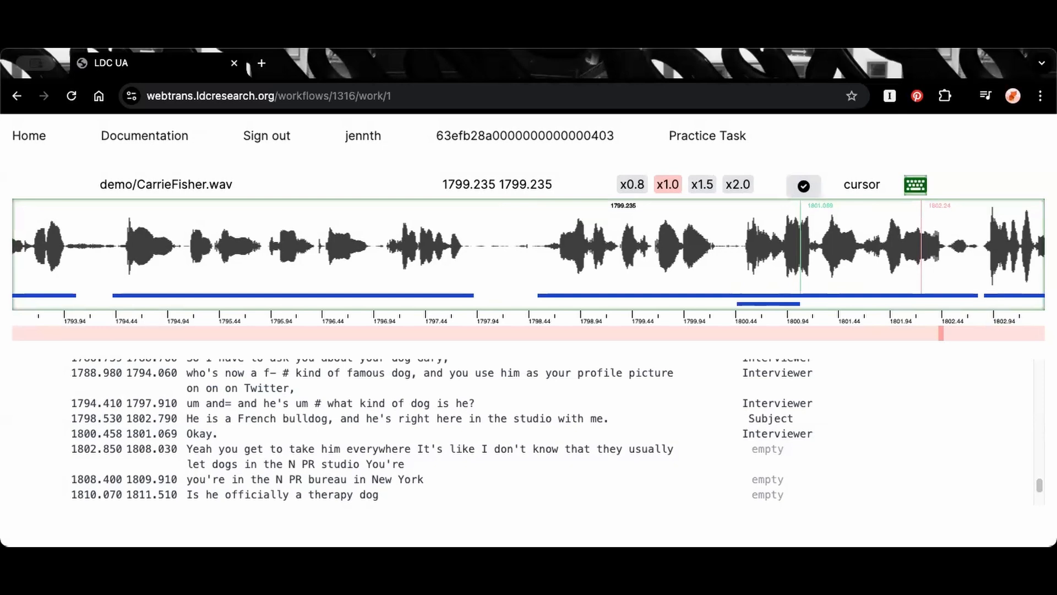